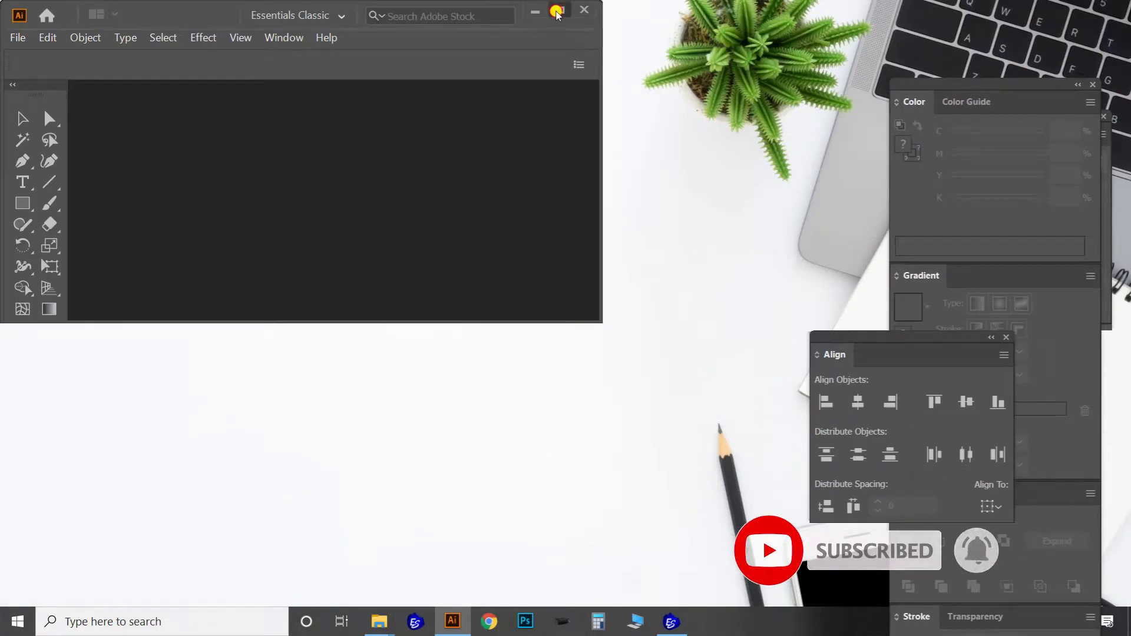
# Maximize the workspace and open the "toptips graphics logo" Illustrator file from the Desktop.
pyautogui.click(558, 11)
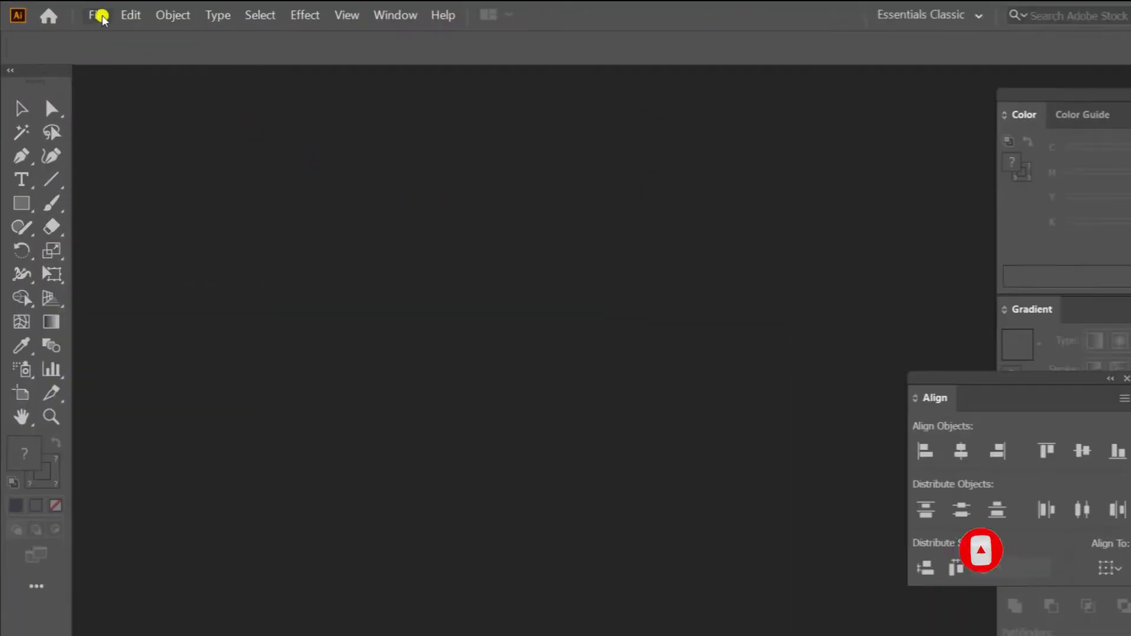
pyautogui.click(86, 12)
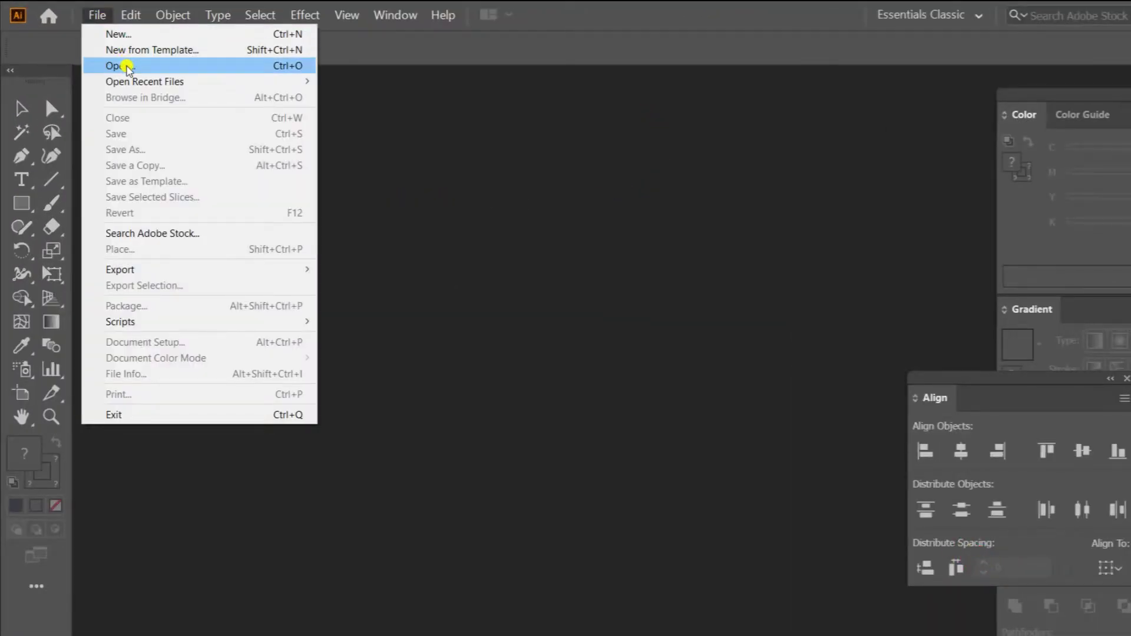
pyautogui.click(125, 66)
pyautogui.click(188, 145)
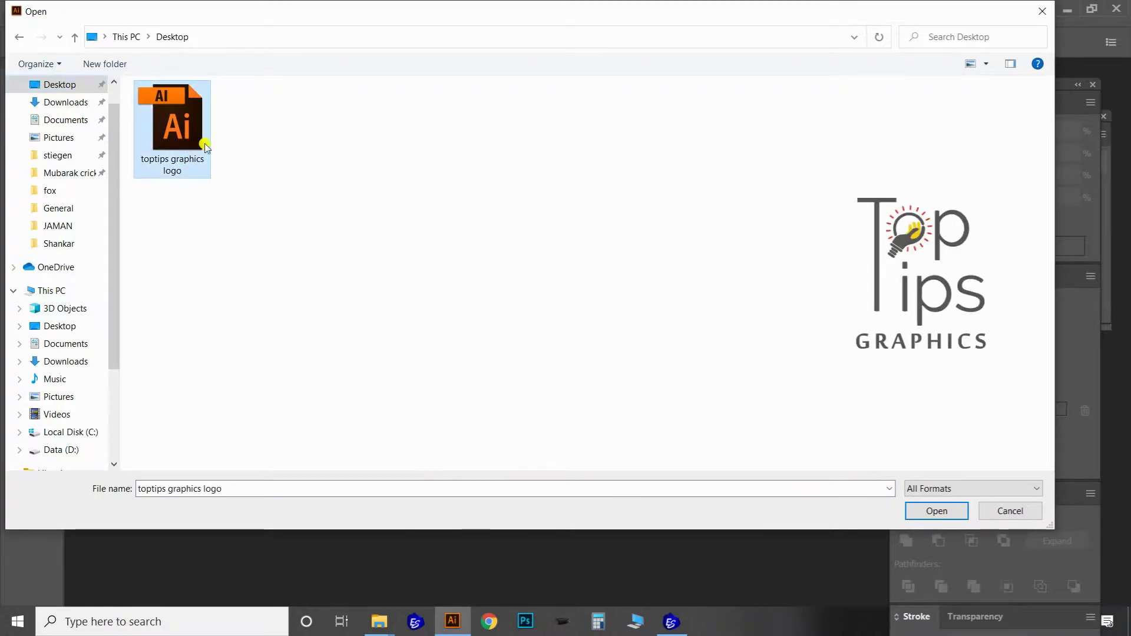
pyautogui.click(939, 512)
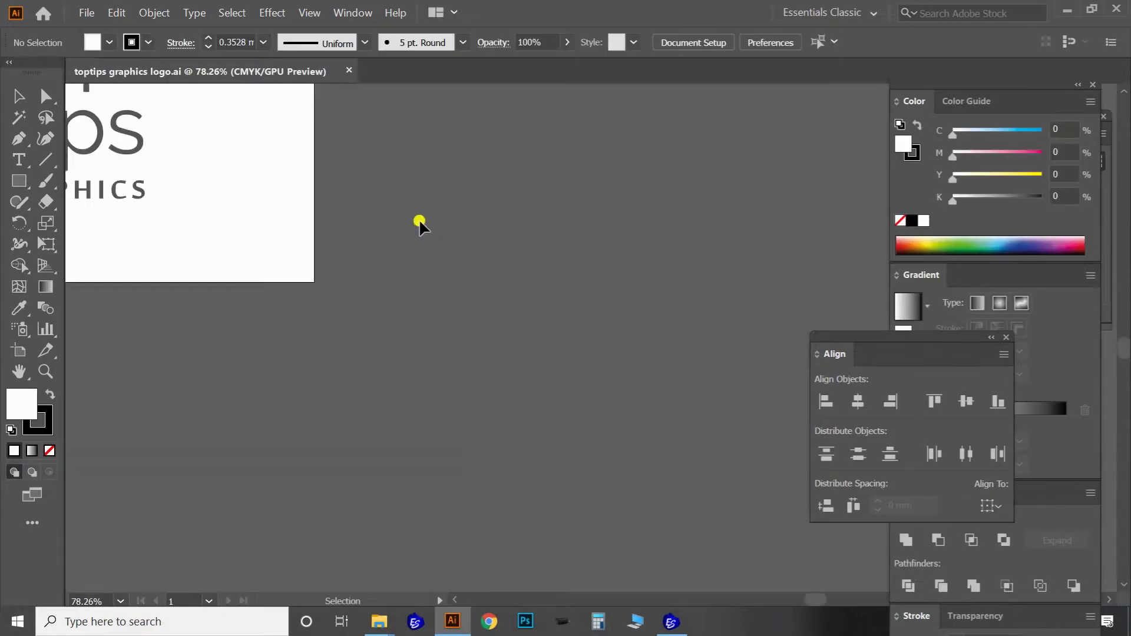
# Examine the whole Top Tips Graphics logo on its artboard and check how it is grouped.
pyautogui.press('z')
pyautogui.keyDown('alt'); pyautogui.click(413, 226); pyautogui.keyUp('alt')
pyautogui.moveTo(336, 255); pyautogui.dragTo(445, 387)
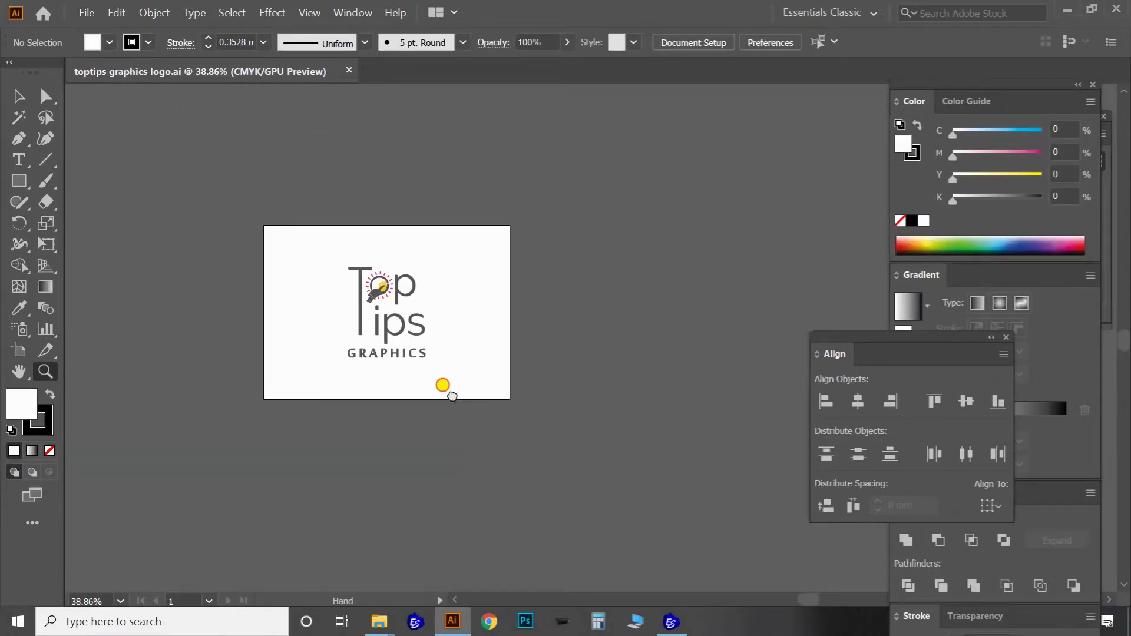
pyautogui.click(417, 324)
pyautogui.click(453, 321)
pyautogui.moveTo(460, 324); pyautogui.dragTo(527, 340)
pyautogui.press('v')
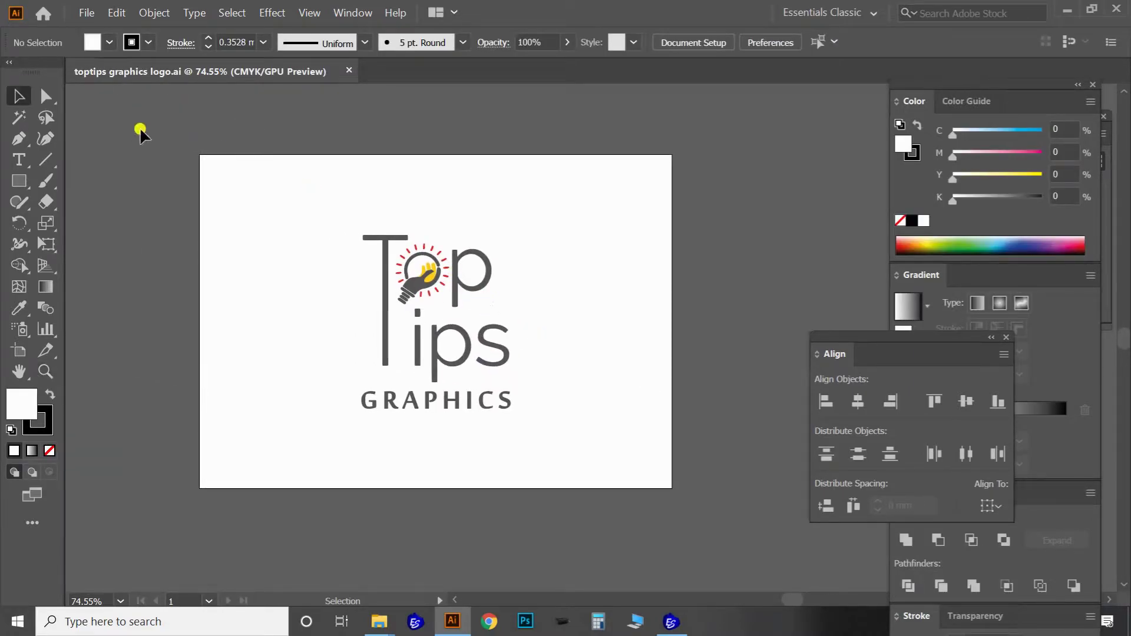
pyautogui.click(394, 233)
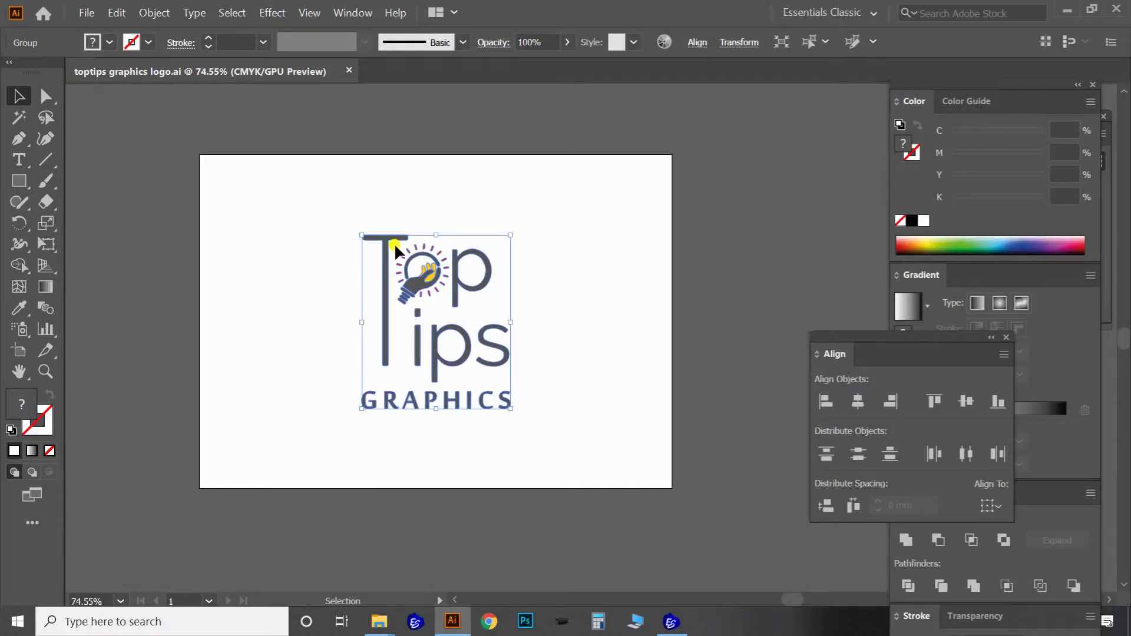
pyautogui.press('z')
pyautogui.moveTo(395, 271); pyautogui.dragTo(394, 121)
pyautogui.press('v')
pyautogui.click(126, 106)
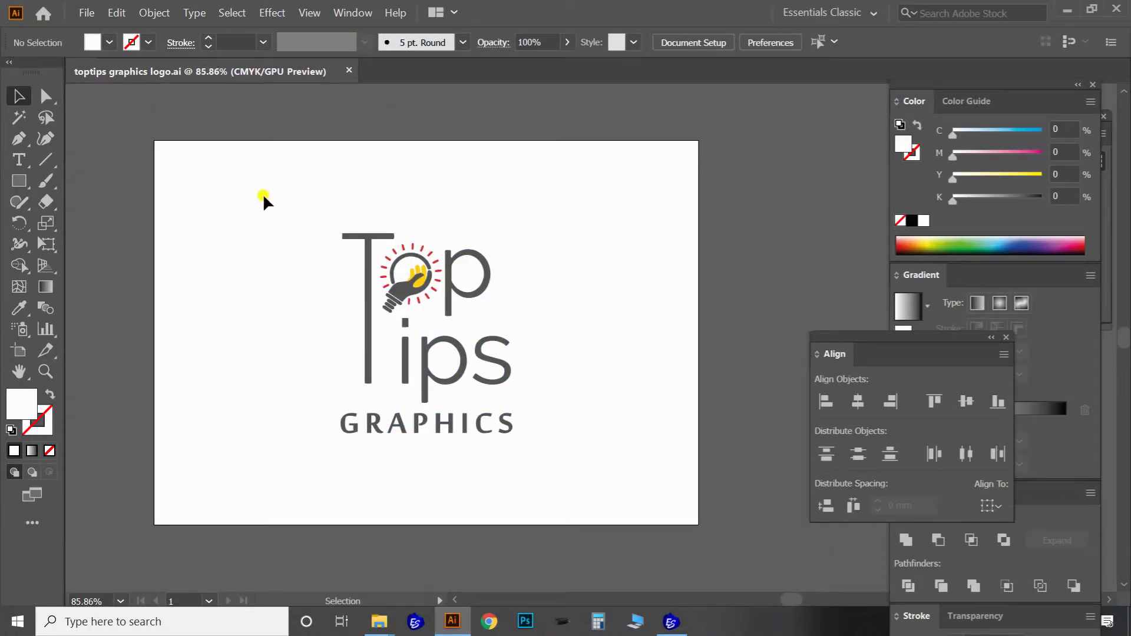
# Select the logo and review the file types offered by Save As, then cancel without saving.
pyautogui.moveTo(262, 193); pyautogui.dragTo(478, 302)
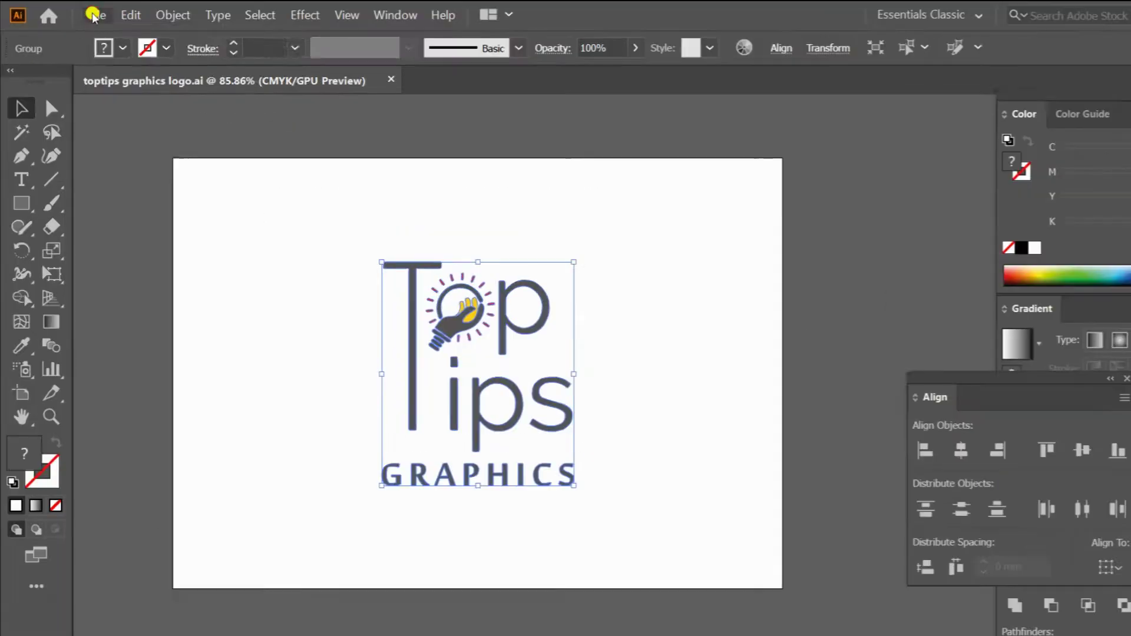
pyautogui.click(86, 12)
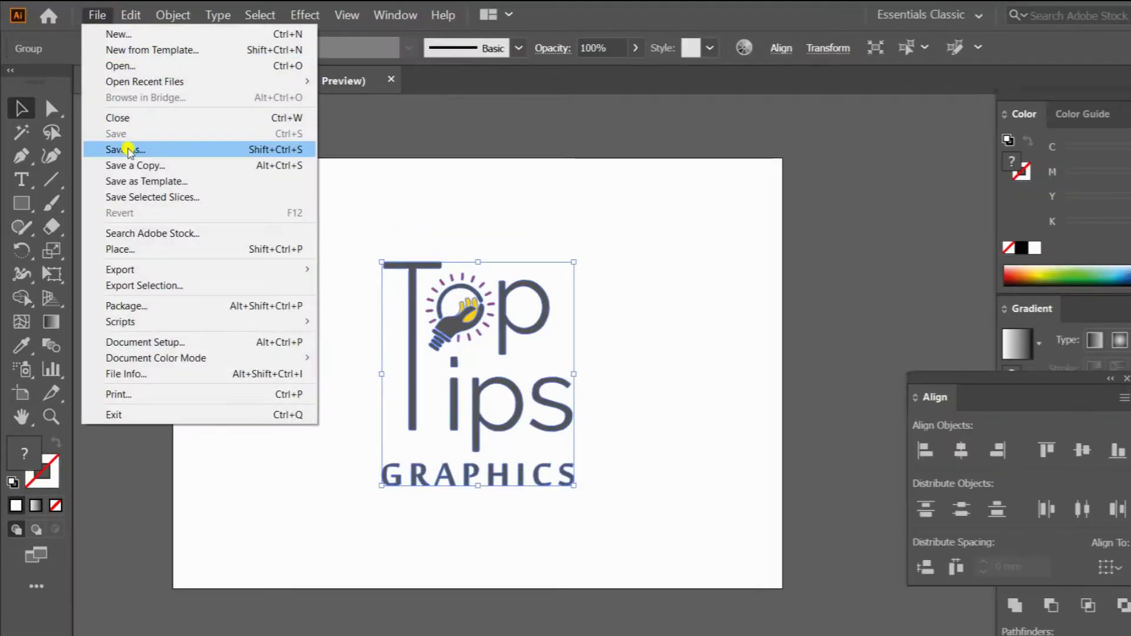
pyautogui.click(129, 151)
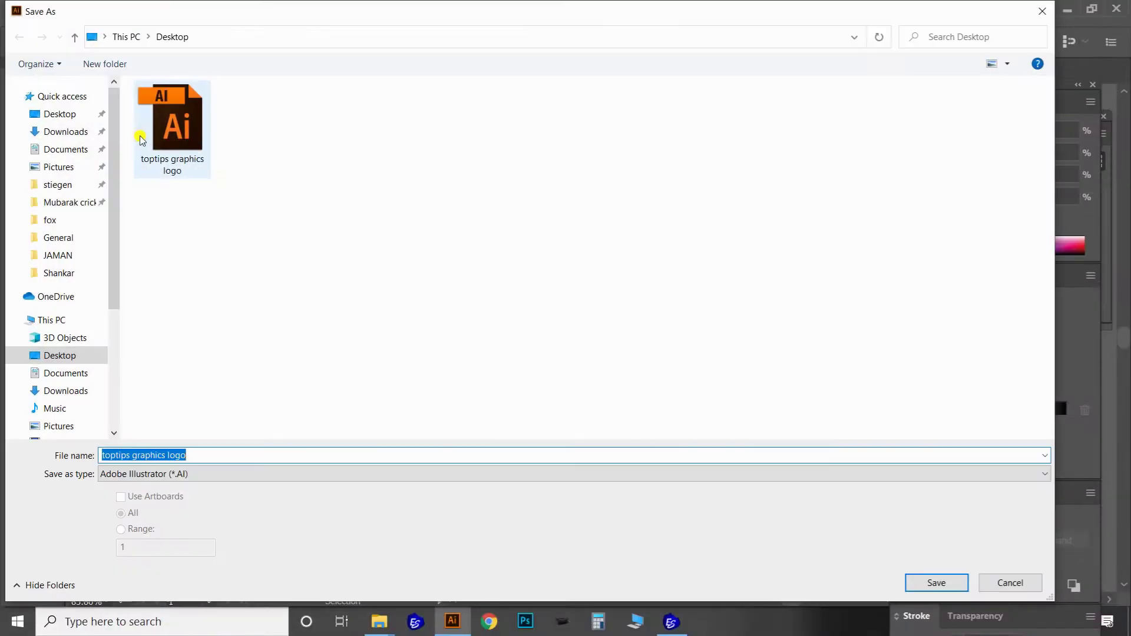
pyautogui.click(198, 474)
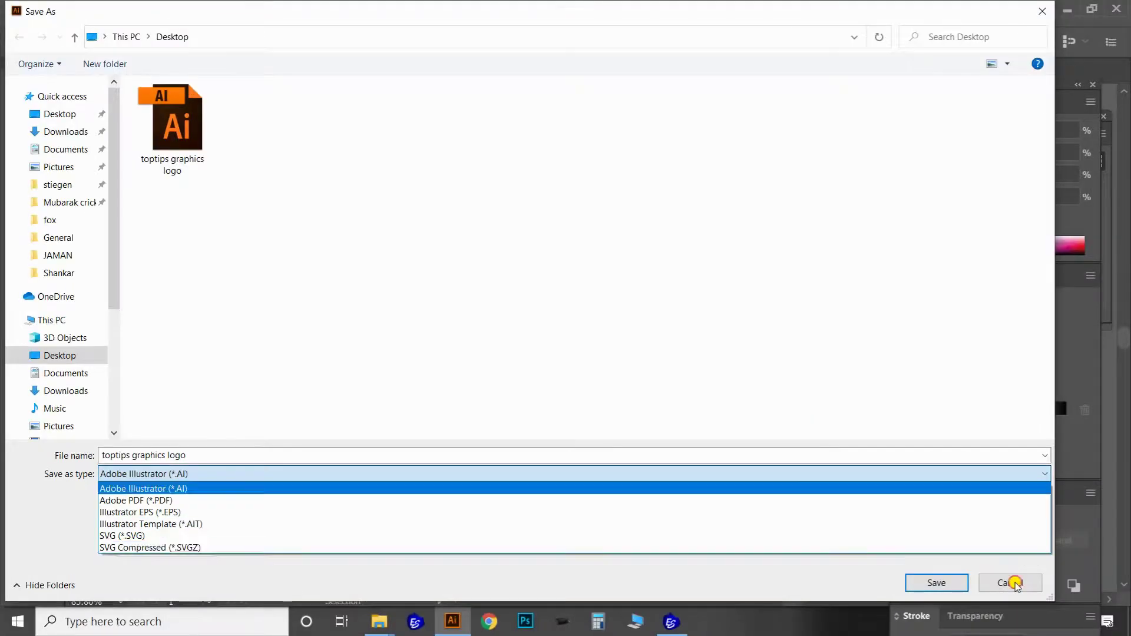
pyautogui.click(1016, 583)
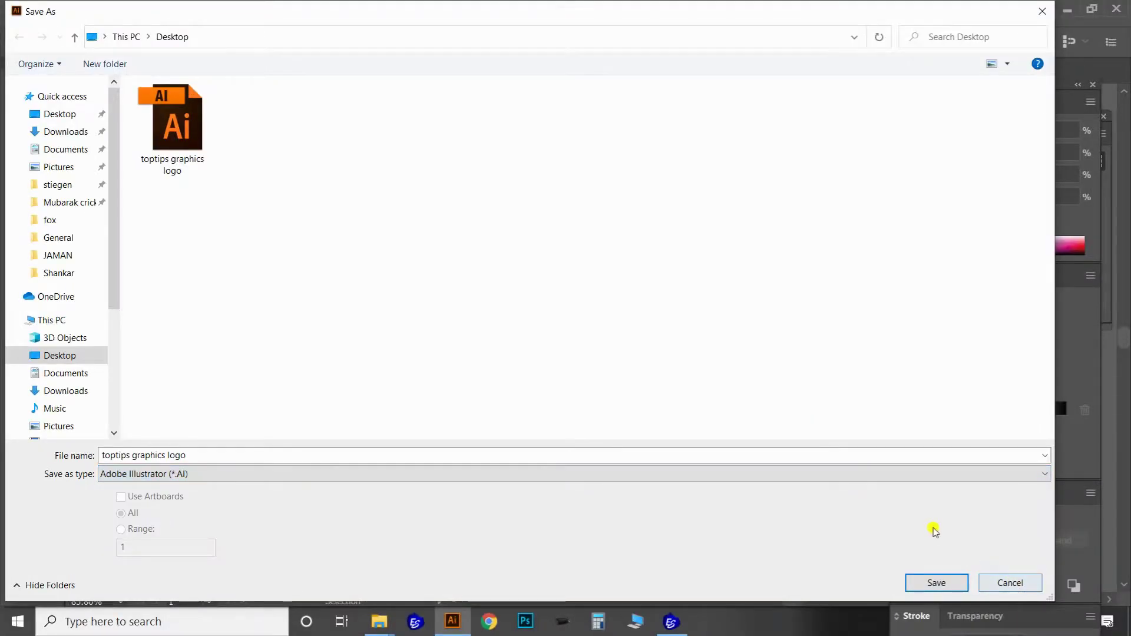
pyautogui.click(1033, 582)
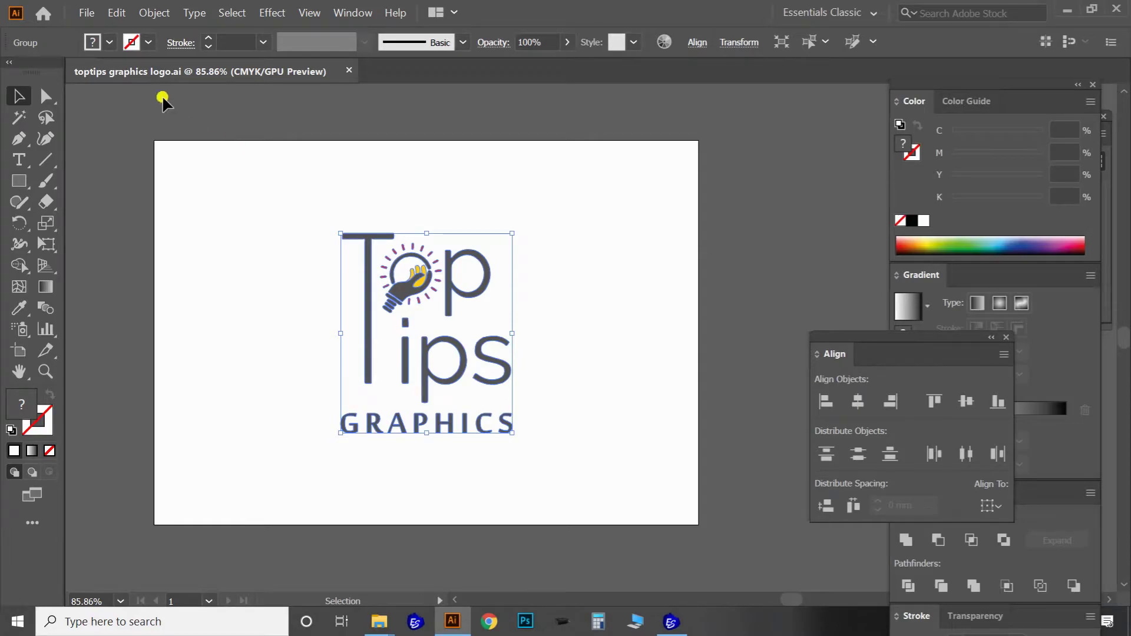
# Look over the Export options for the selected logo without exporting.
pyautogui.click(87, 17)
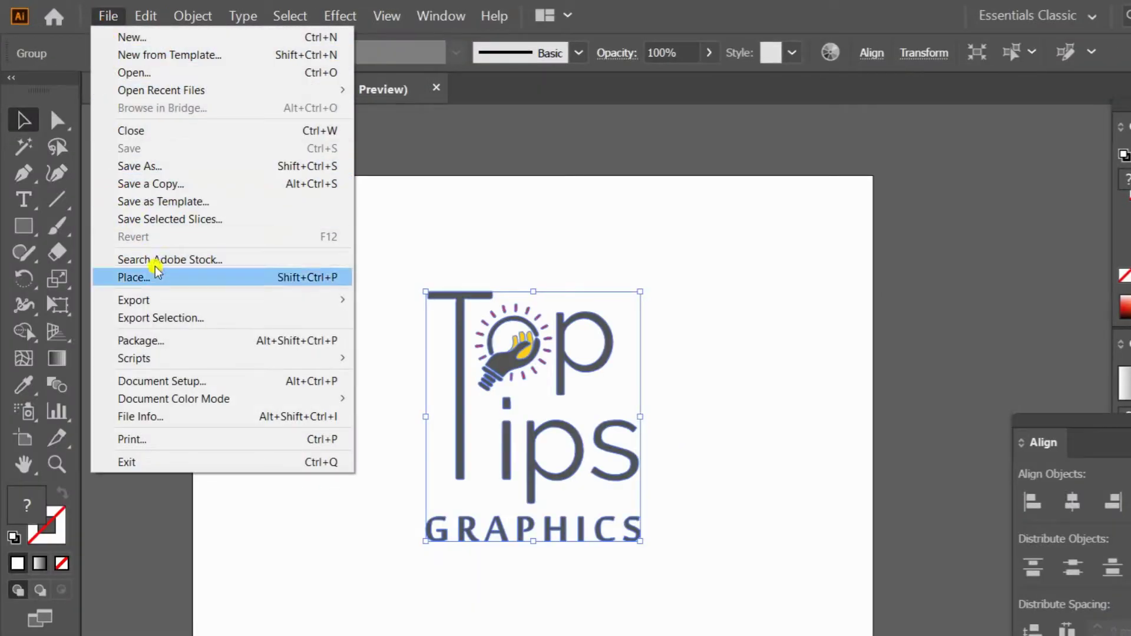
pyautogui.moveTo(197, 306)
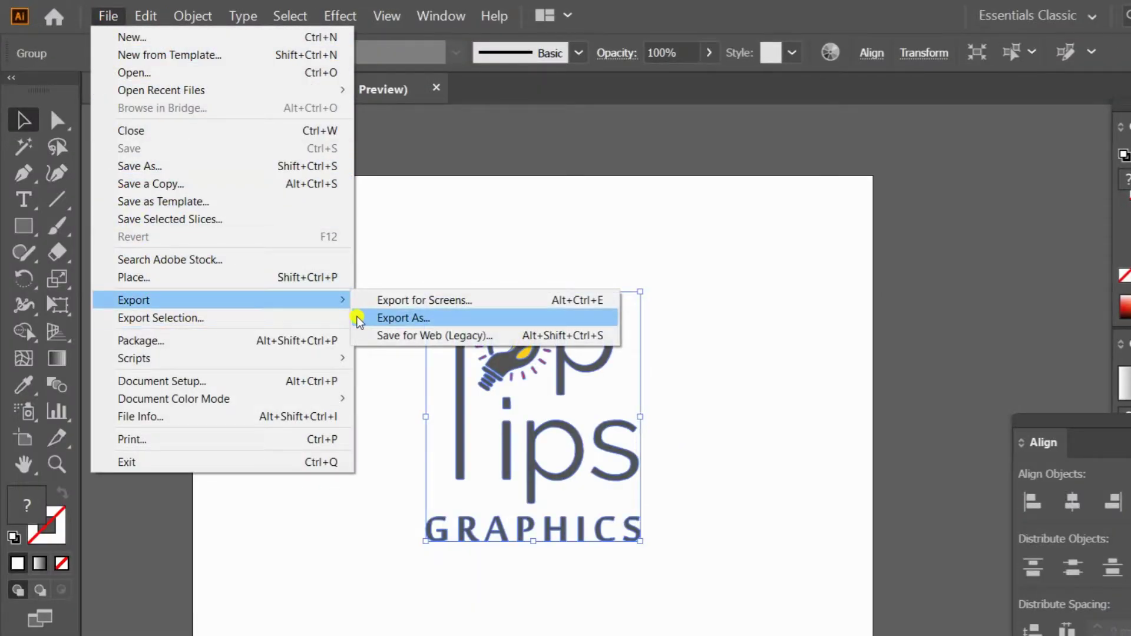
pyautogui.click(424, 190)
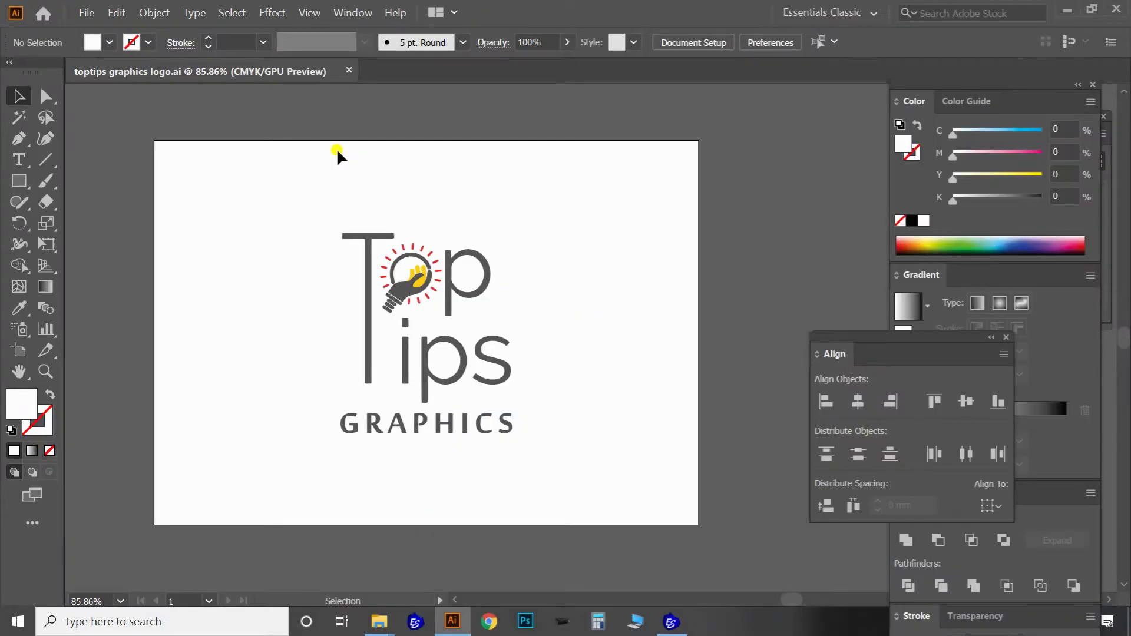
# Inspect the logo's vector outlines up close, including the bulb-and-hand symbol and the lettering.
pyautogui.click(394, 243)
pyautogui.scroll(-1, 394, 242)
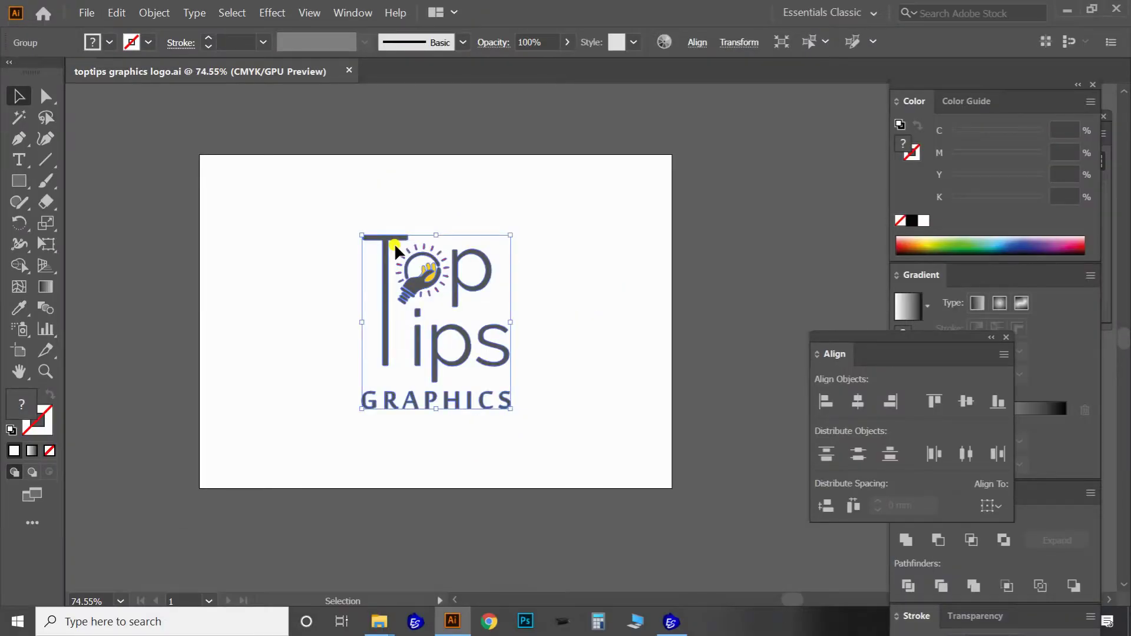
pyautogui.press('z')
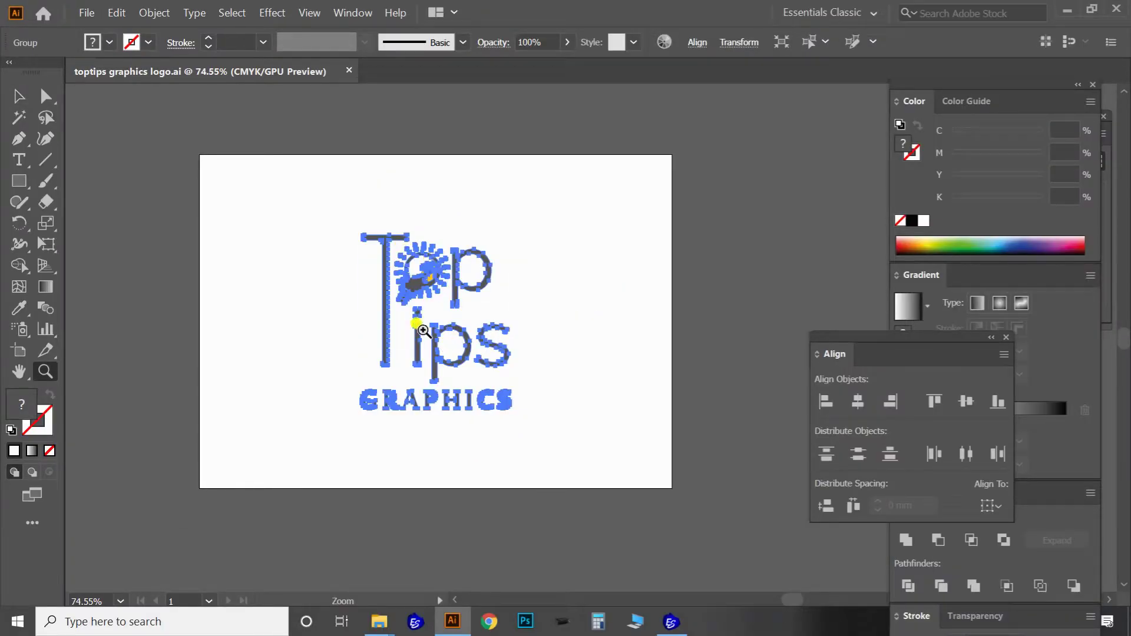
pyautogui.moveTo(436, 266); pyautogui.dragTo(601, 330)
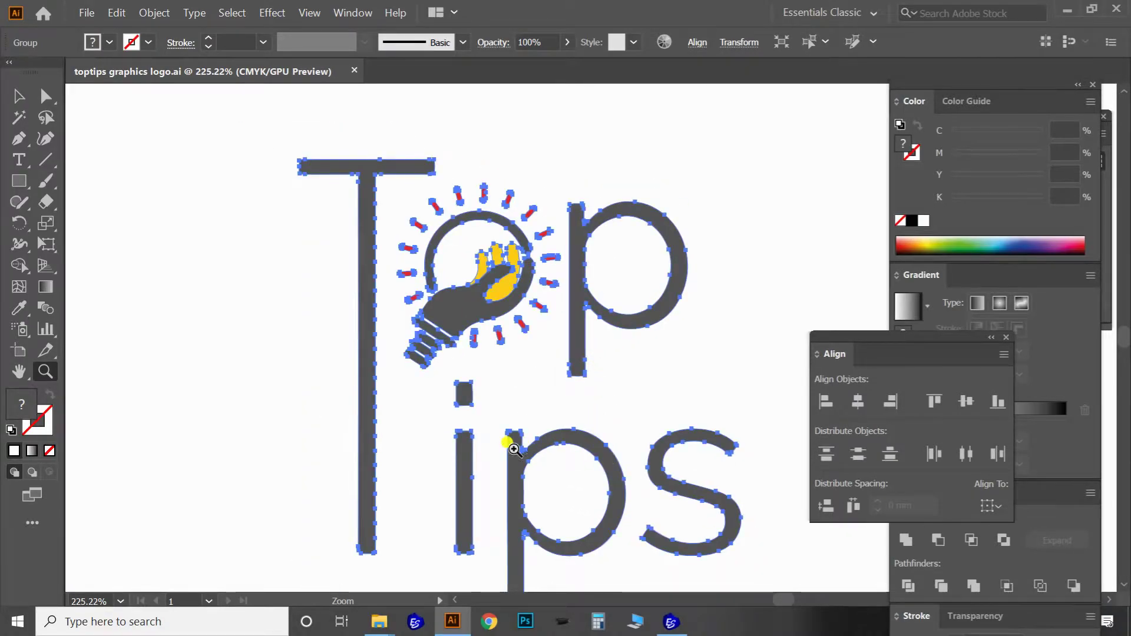
pyautogui.moveTo(514, 449); pyautogui.dragTo(542, 315)
pyautogui.moveTo(672, 425); pyautogui.dragTo(416, 263)
pyautogui.moveTo(522, 261); pyautogui.dragTo(374, 336)
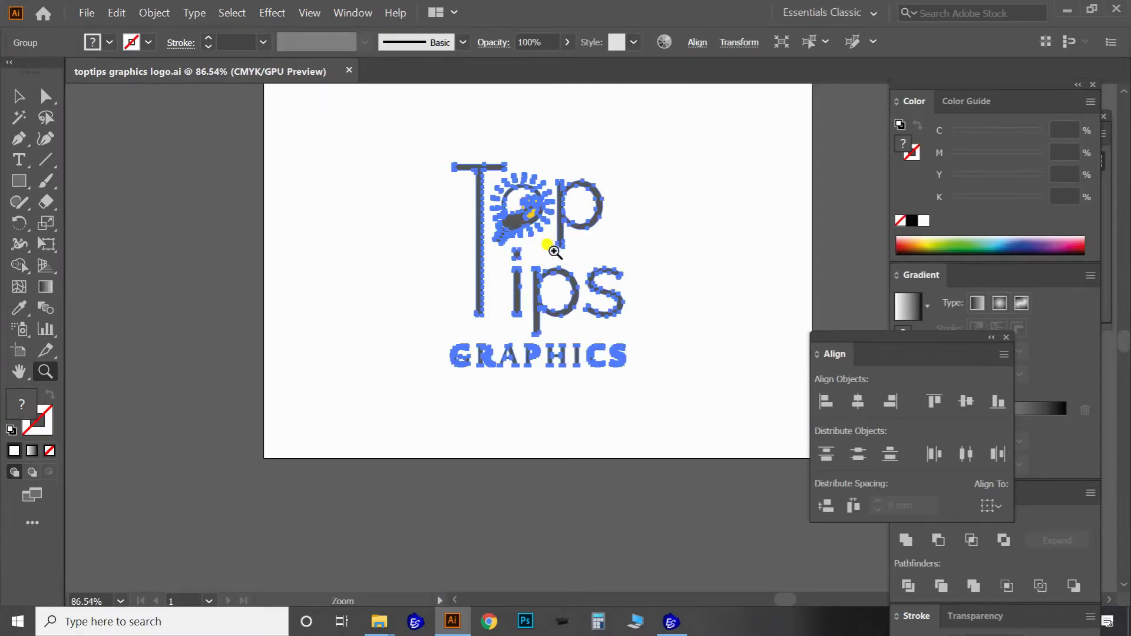
pyautogui.moveTo(550, 245); pyautogui.dragTo(498, 255)
pyautogui.moveTo(567, 265); pyautogui.dragTo(429, 246)
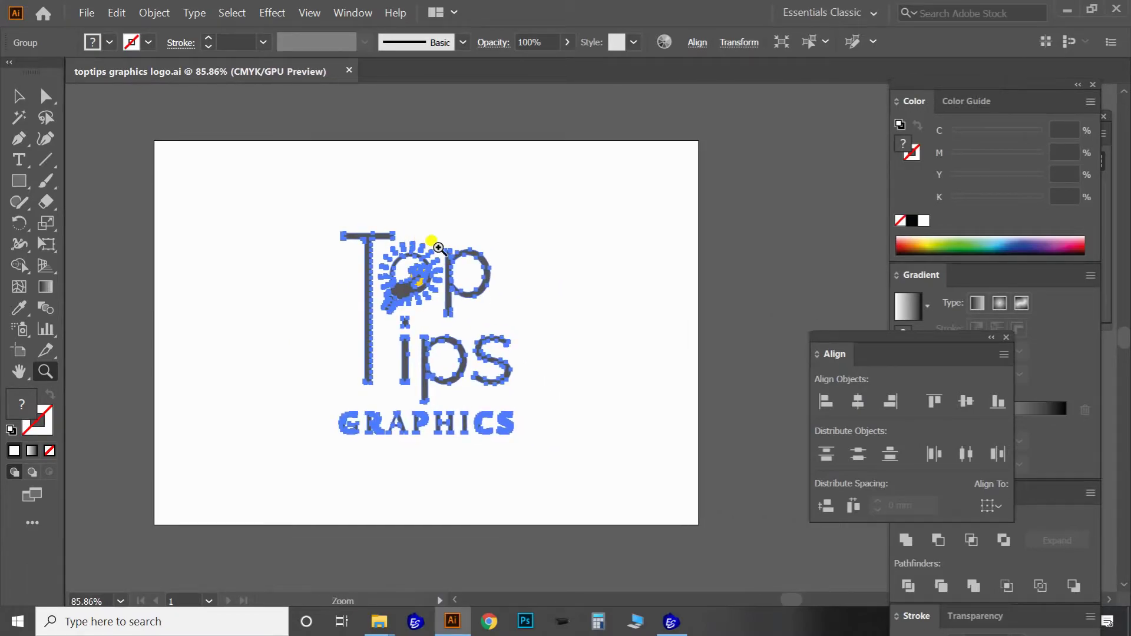
pyautogui.press('v')
pyautogui.click(394, 115)
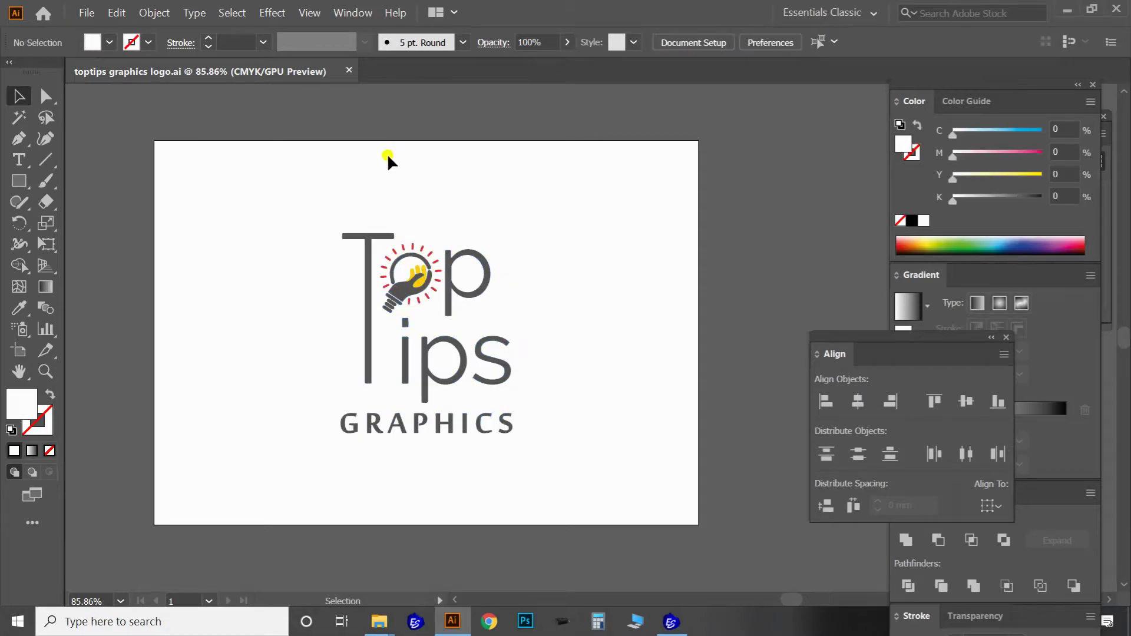
# Select the entire logo group in its original position and copy it to the clipboard.
pyautogui.moveTo(457, 152); pyautogui.dragTo(627, 456)
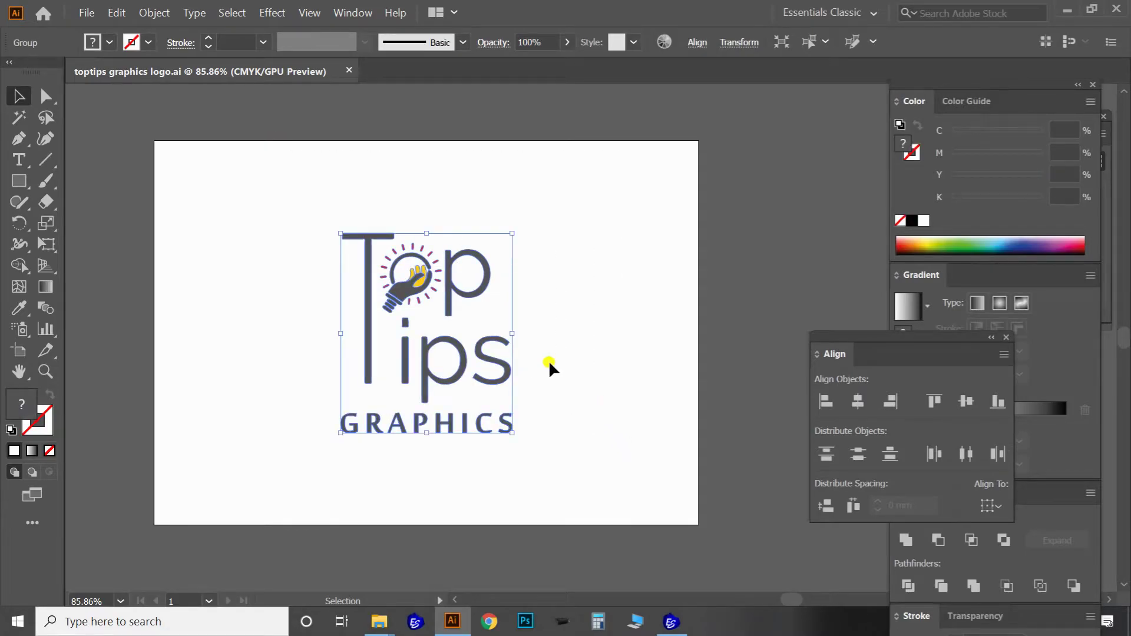
pyautogui.click(126, 104)
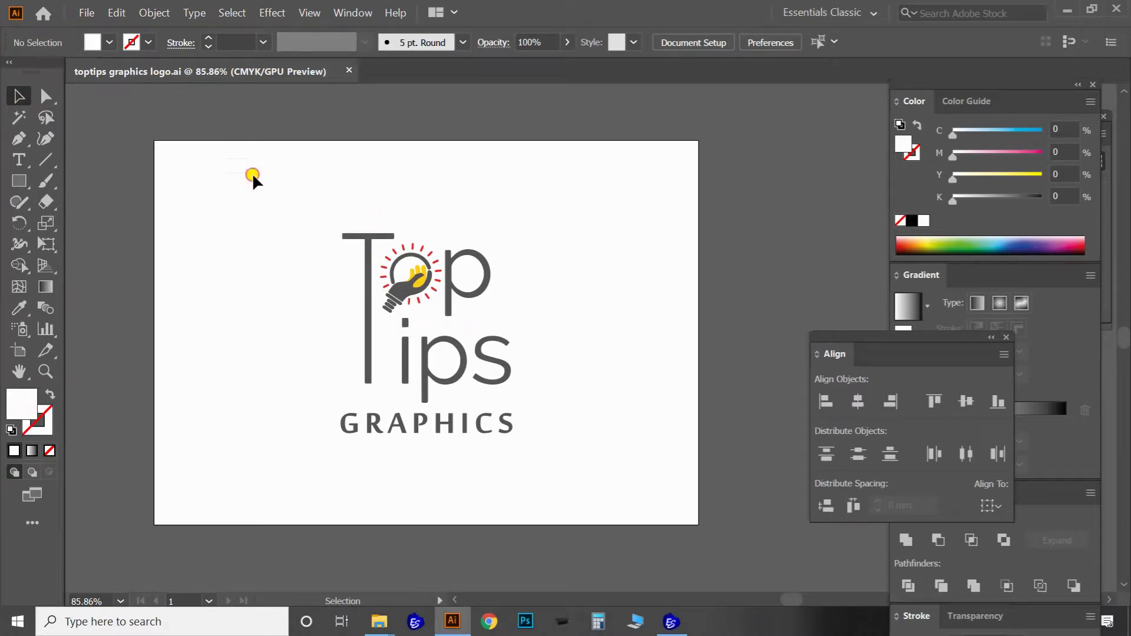
pyautogui.moveTo(252, 175); pyautogui.dragTo(641, 496)
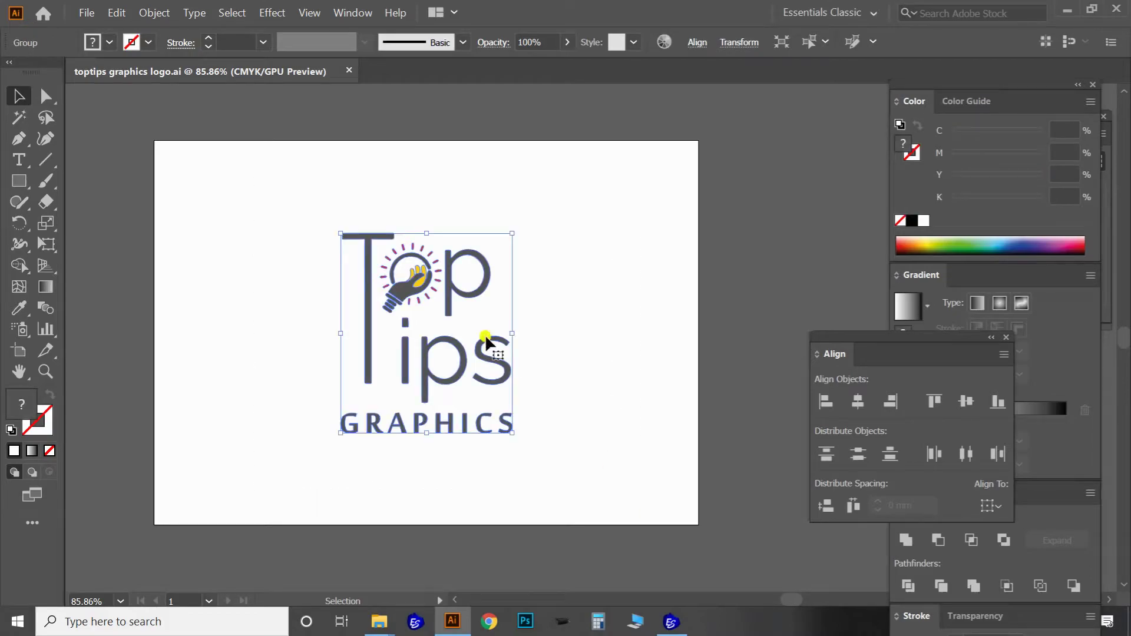
pyautogui.moveTo(487, 341); pyautogui.dragTo(415, 394)
pyautogui.hotkey('ctrl', 'z')
pyautogui.hotkey('ctrl', 'c')
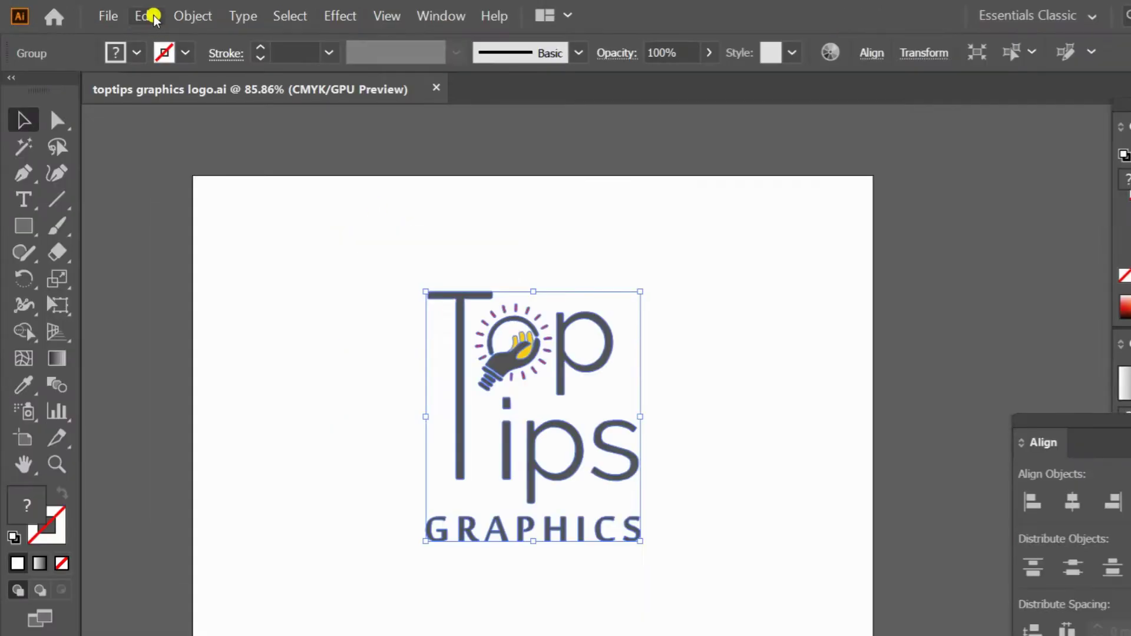
pyautogui.click(116, 13)
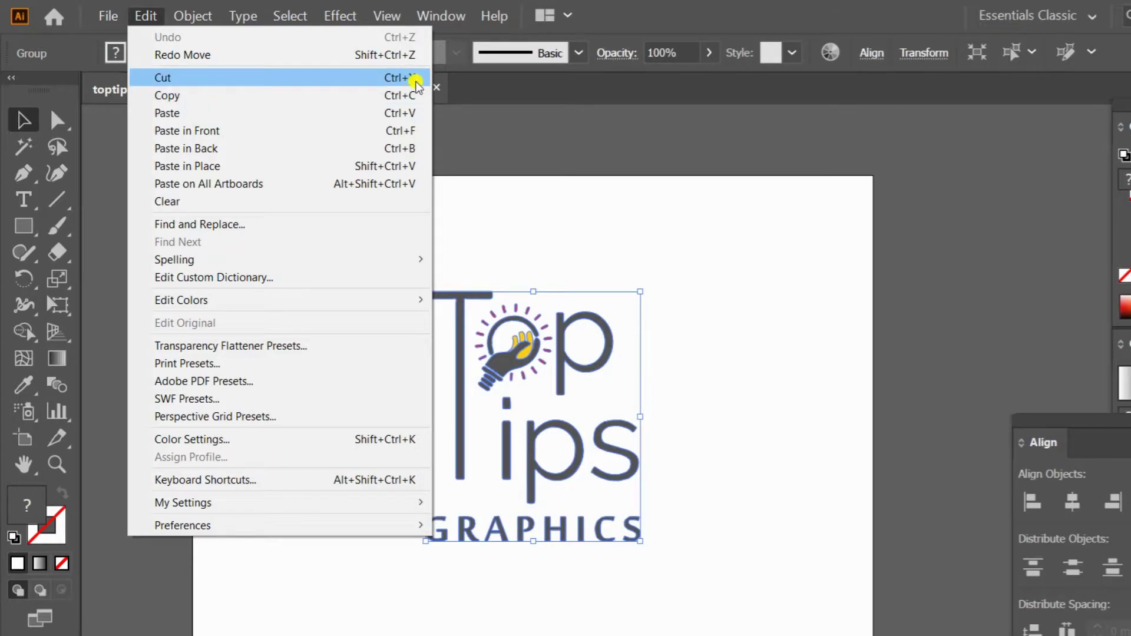
pyautogui.click(325, 96)
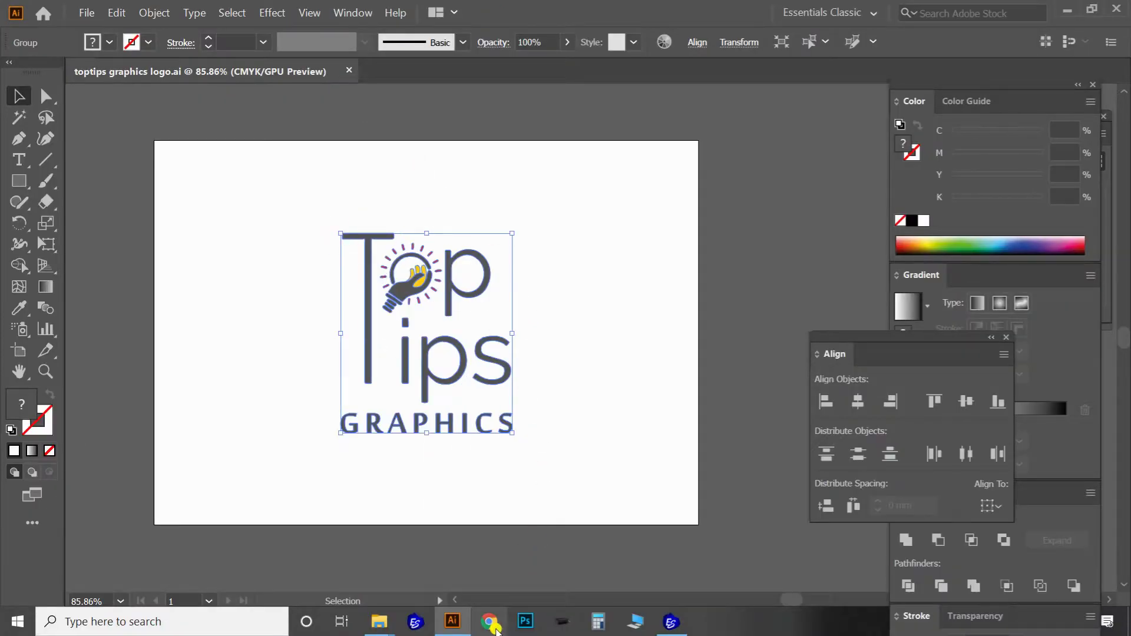
# Minimize Illustrator, switch to Chrome and open WhatsApp Web from the bookmarks.
pyautogui.click(1068, 11)
pyautogui.click(489, 622)
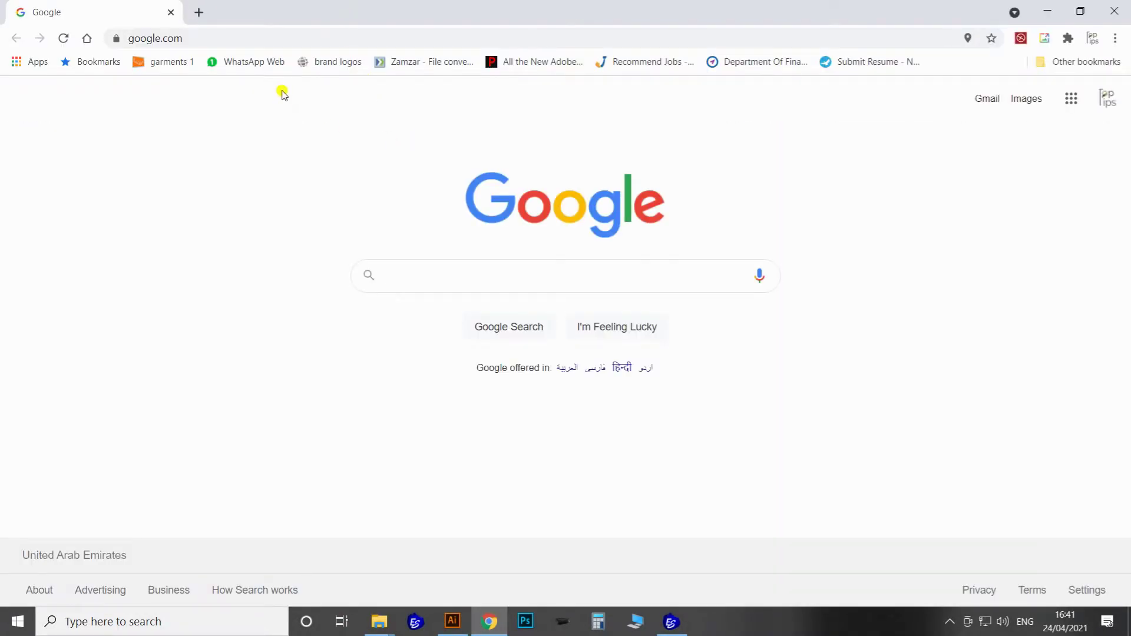
pyautogui.click(250, 68)
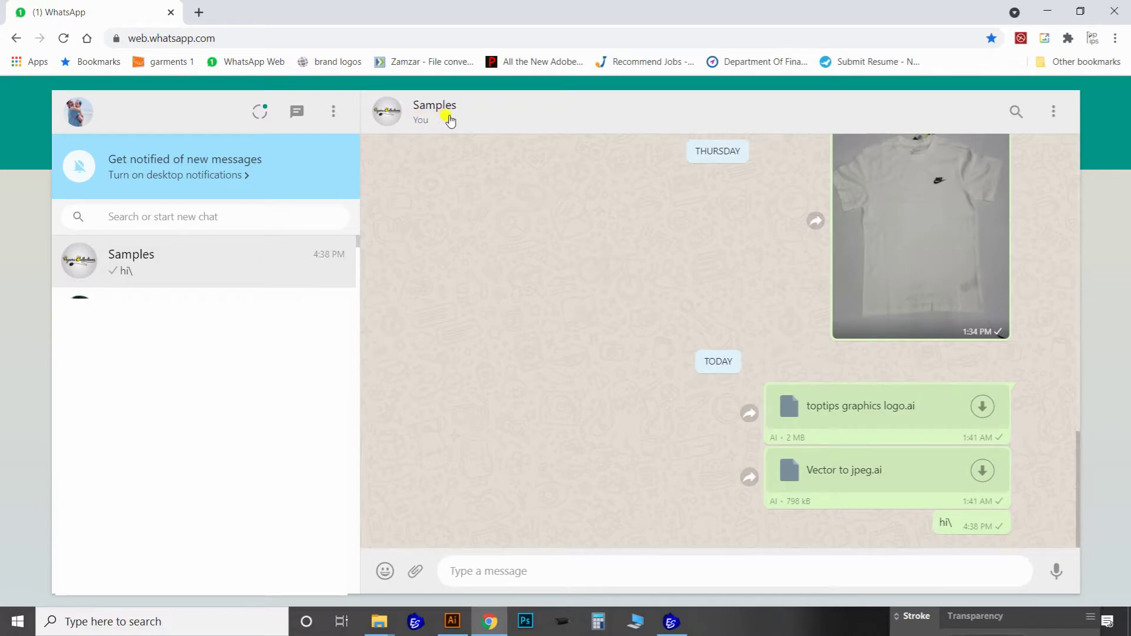
# Paste the copied logo as an image into the Samples chat and send it without a caption.
pyautogui.click(511, 572)
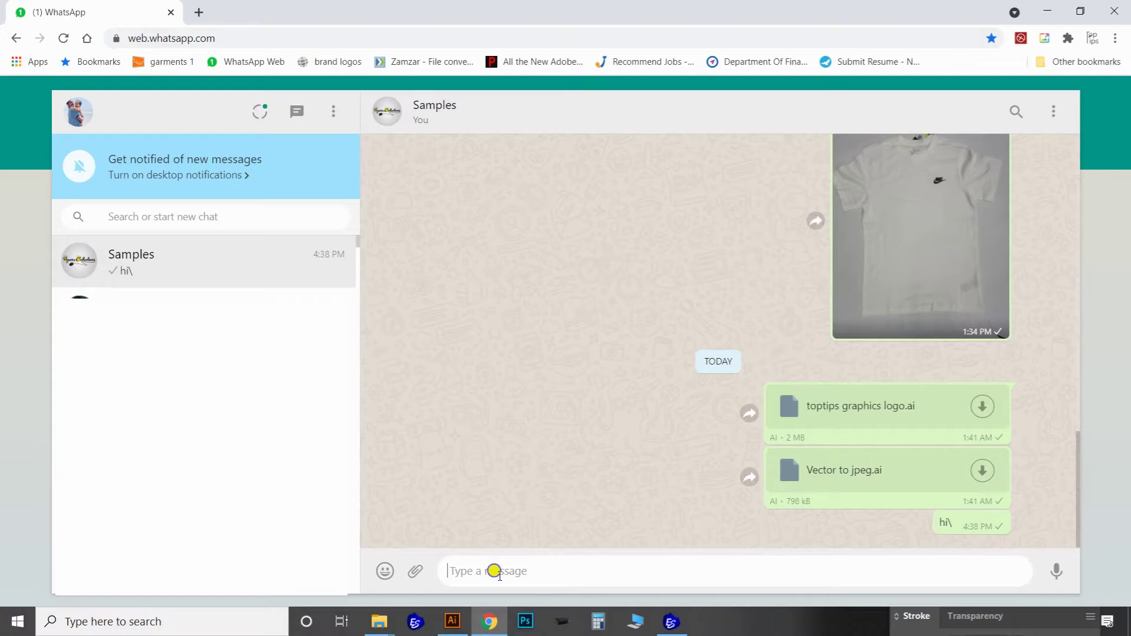
pyautogui.rightClick(499, 575)
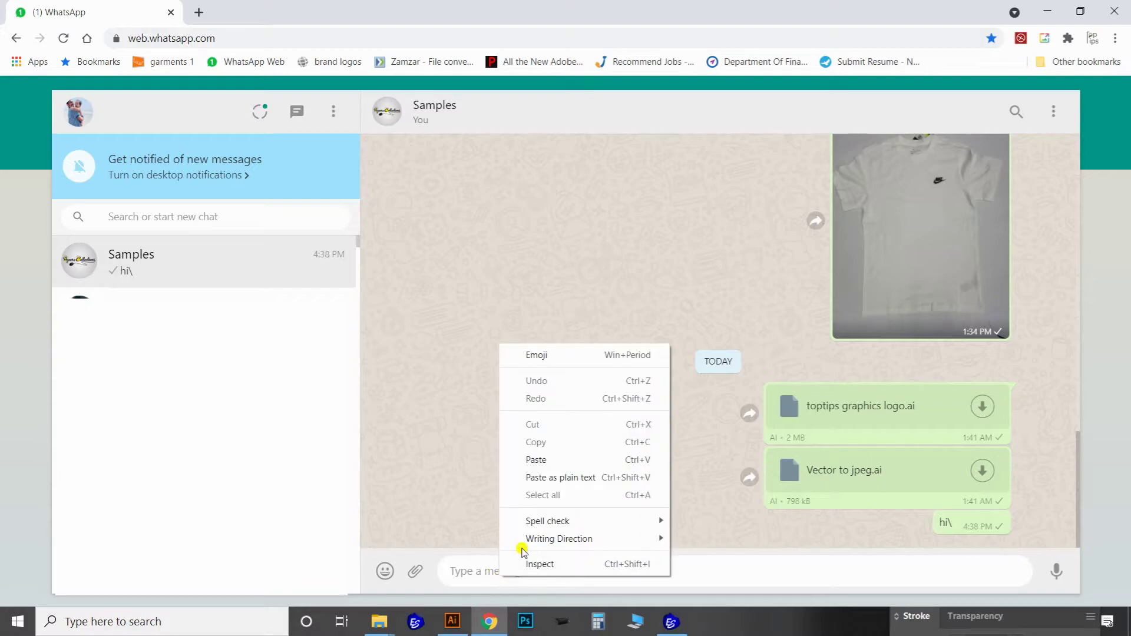
pyautogui.click(618, 461)
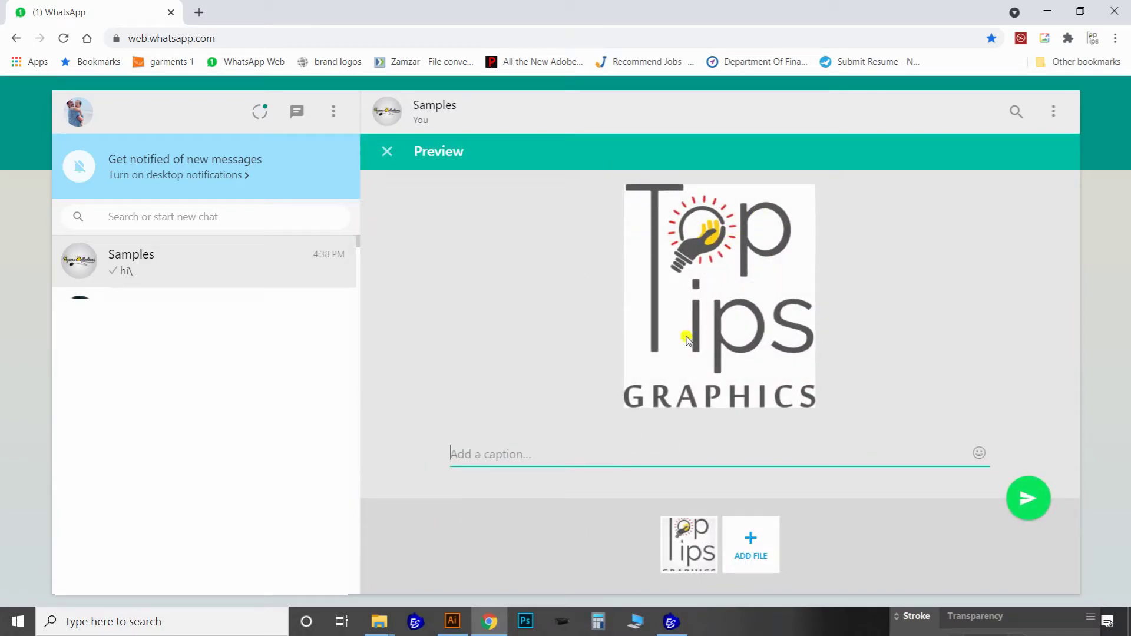
pyautogui.click(1032, 501)
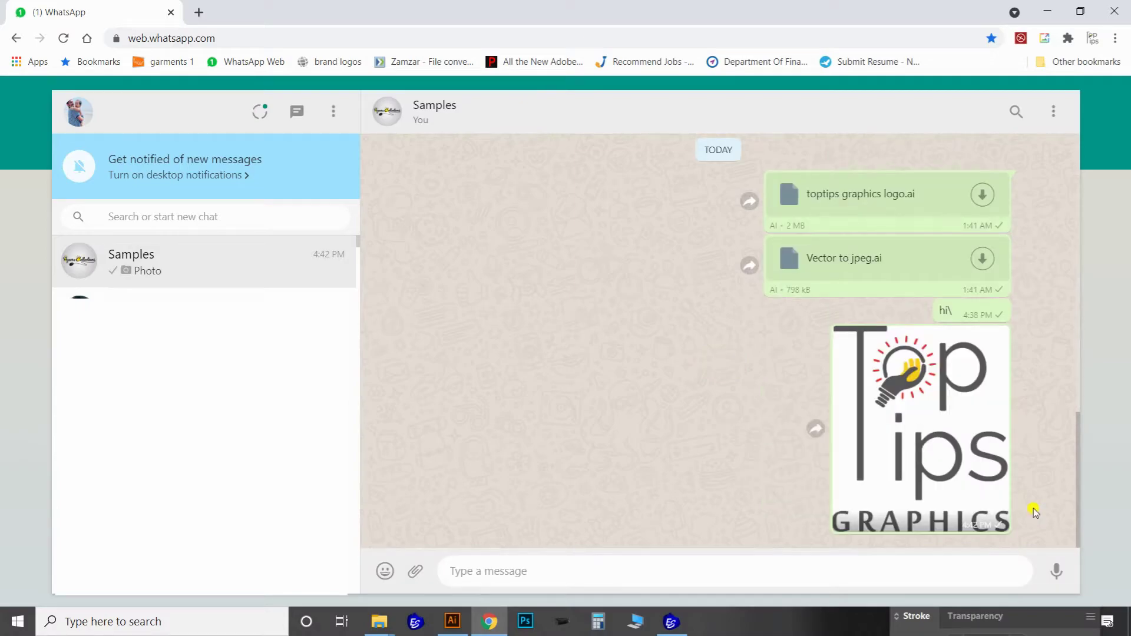
# View the sent logo image at full size, close the preview and download the image from its message options.
pyautogui.click(904, 388)
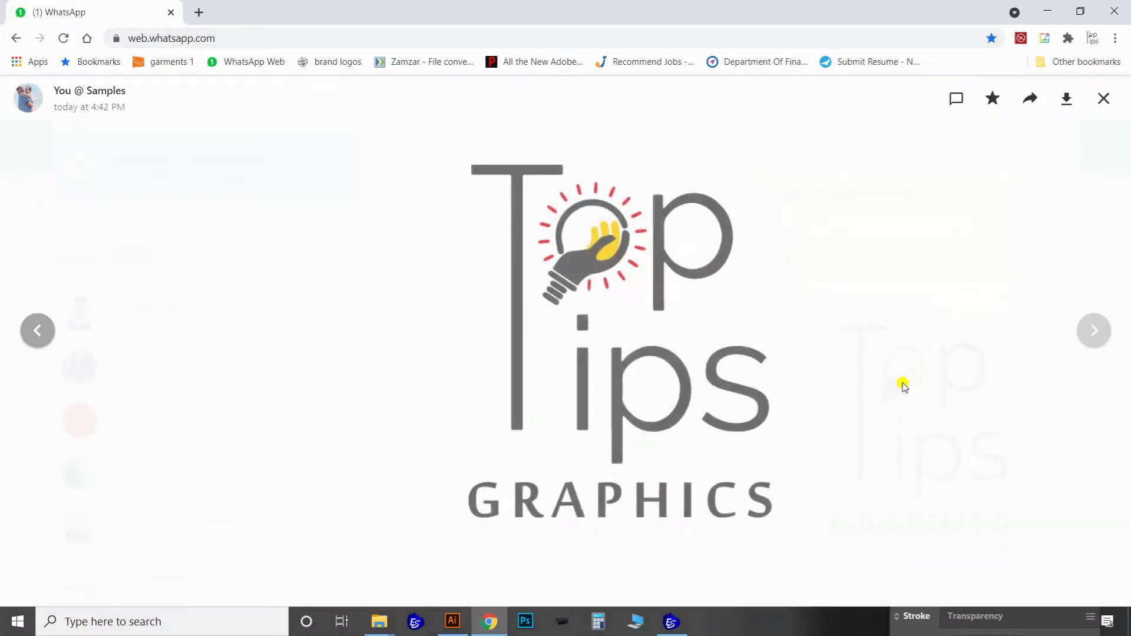
pyautogui.click(1105, 100)
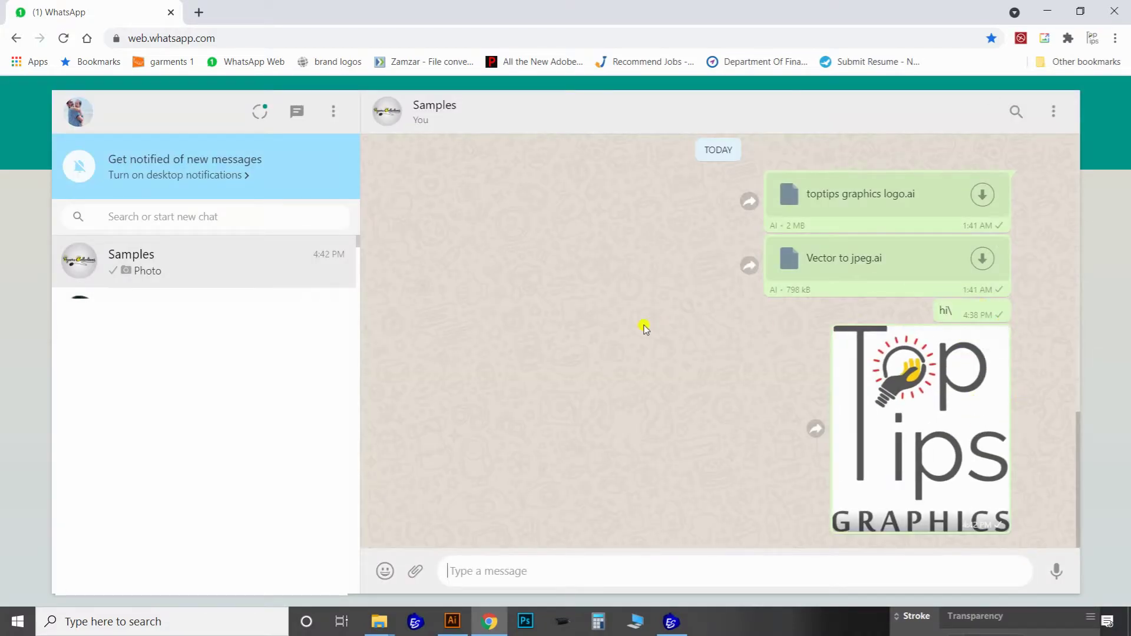
pyautogui.click(997, 341)
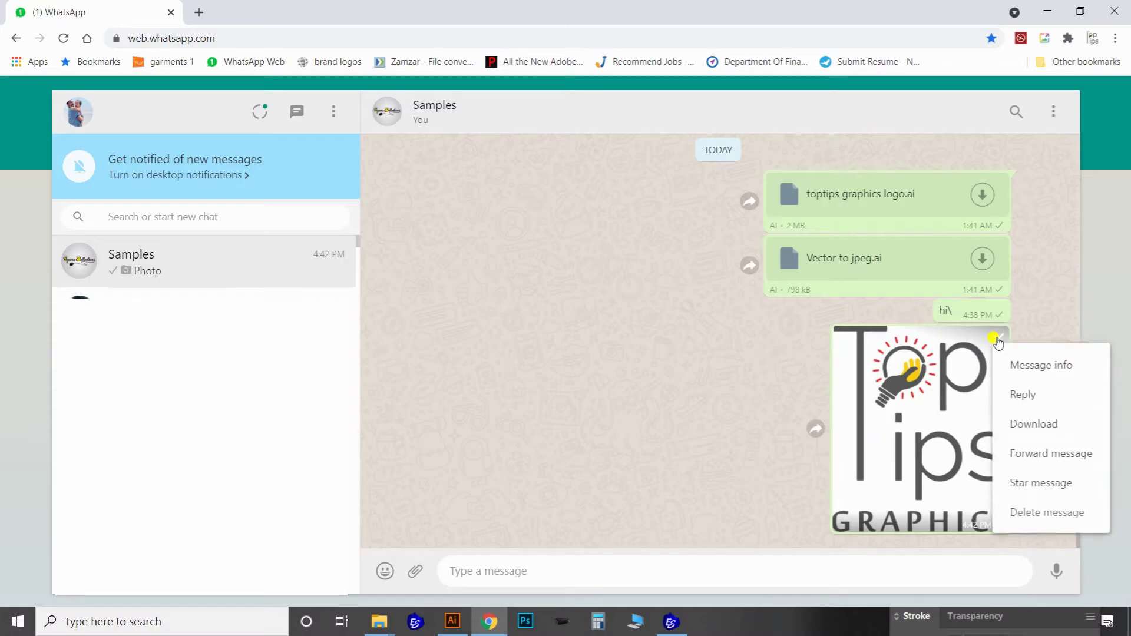
pyautogui.click(1024, 428)
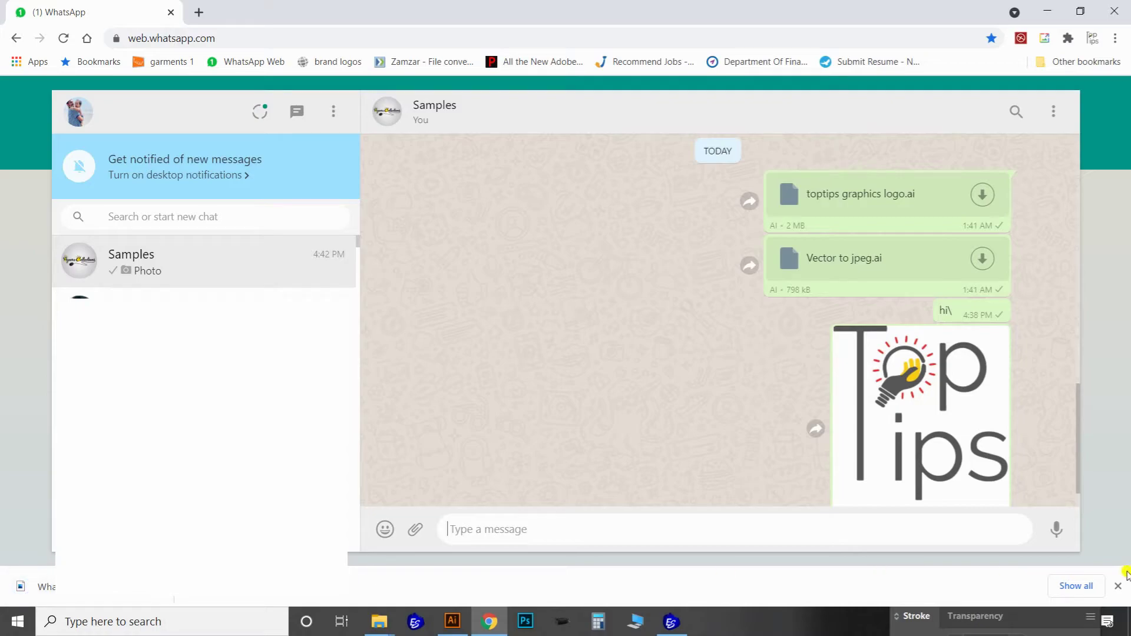
# Locate the downloaded WhatsApp image in its folder and move it by cut and paste to the desktop.
pyautogui.click(1081, 587)
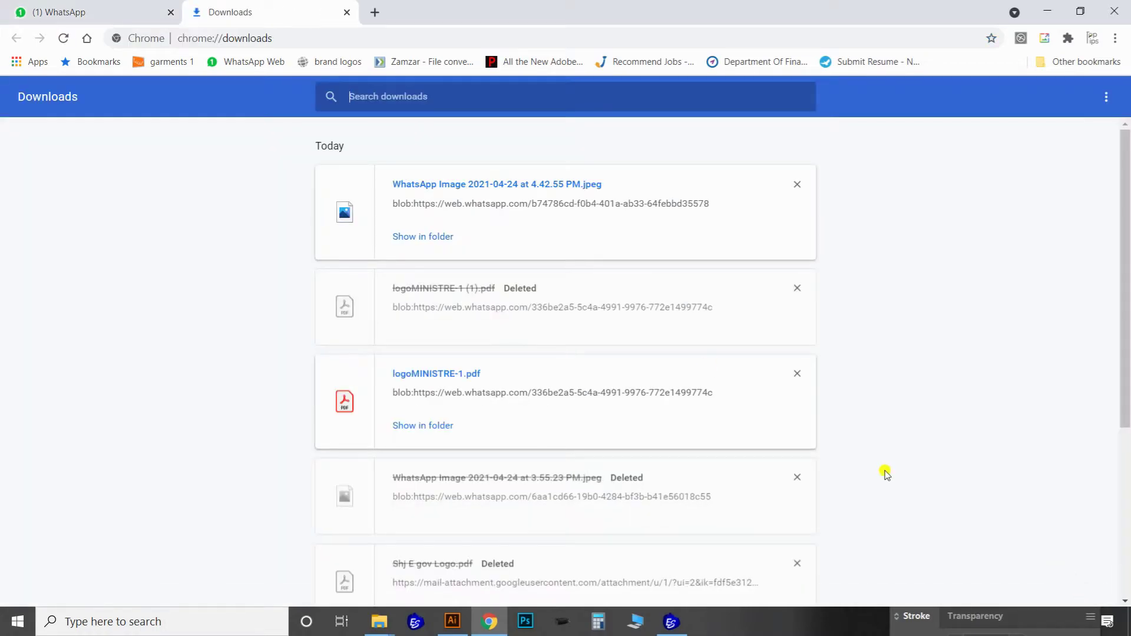
pyautogui.click(427, 237)
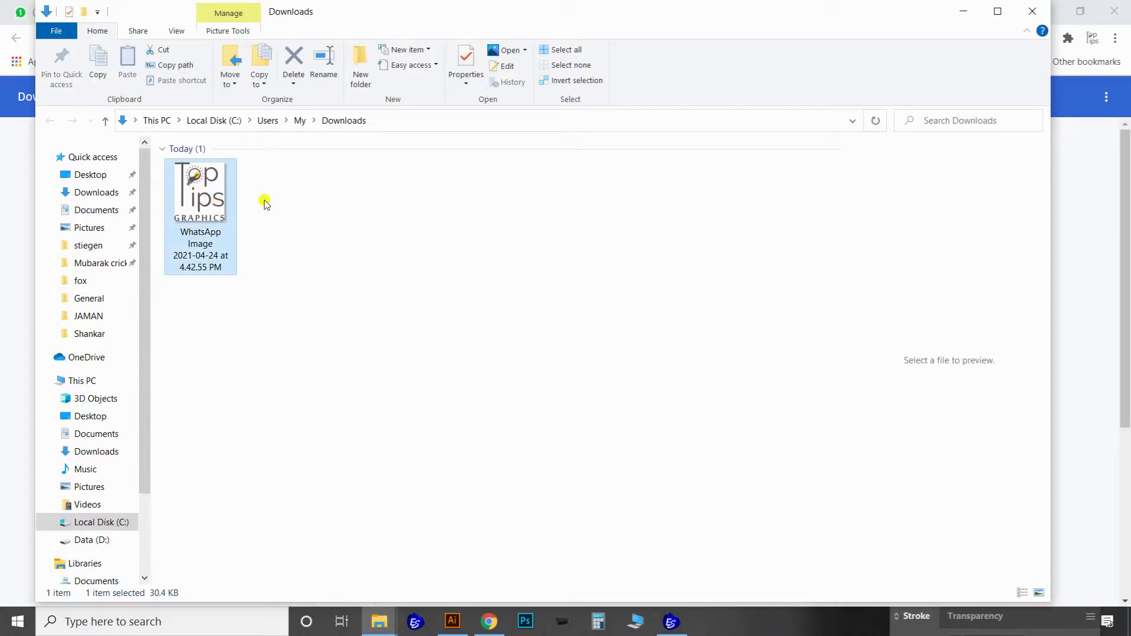
pyautogui.rightClick(196, 189)
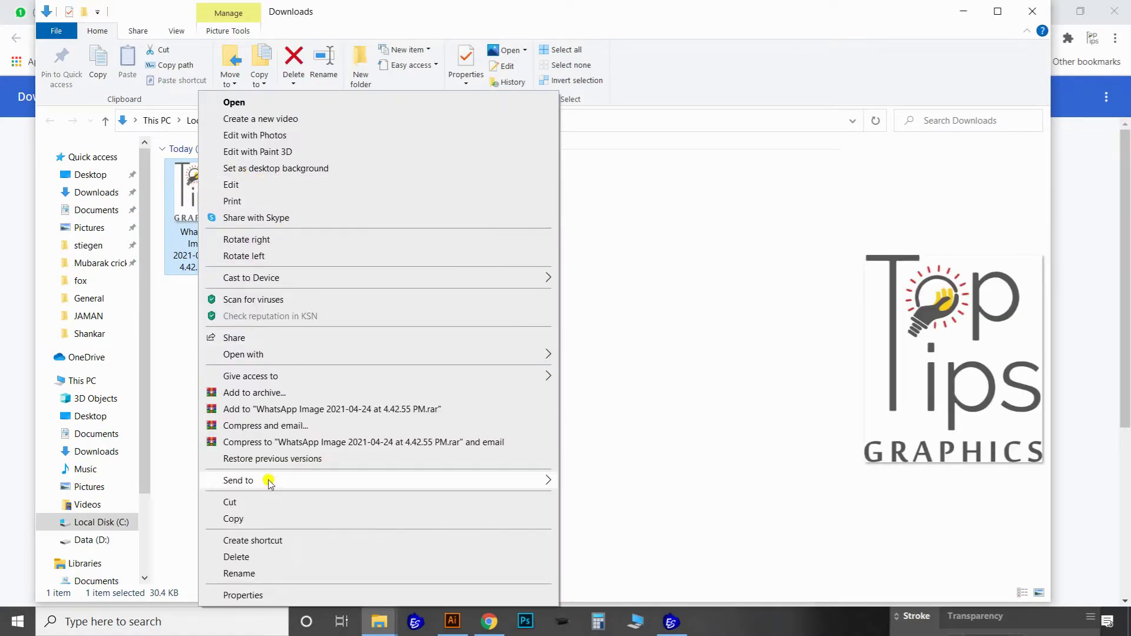
pyautogui.click(255, 508)
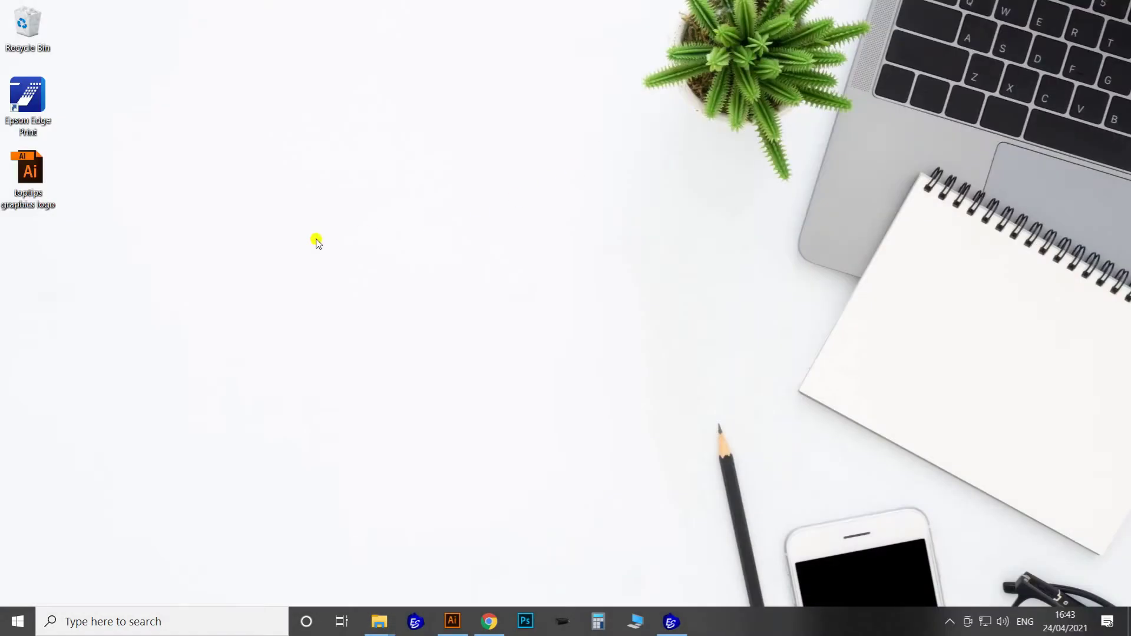
pyautogui.rightClick(265, 252)
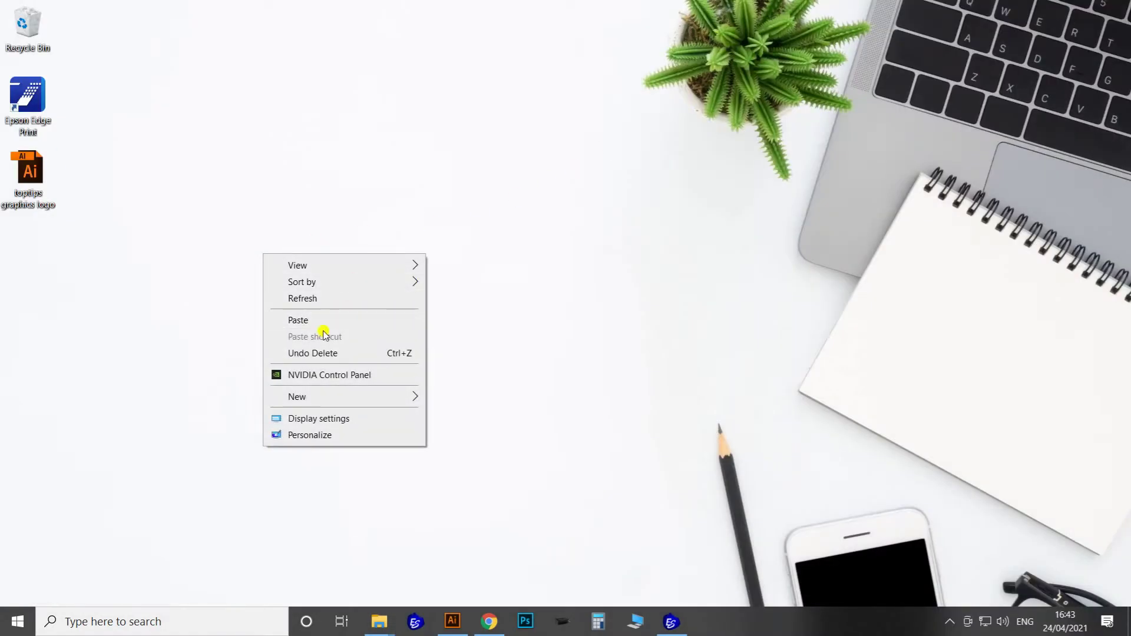
pyautogui.click(311, 326)
pyautogui.moveTo(236, 252); pyautogui.dragTo(46, 251)
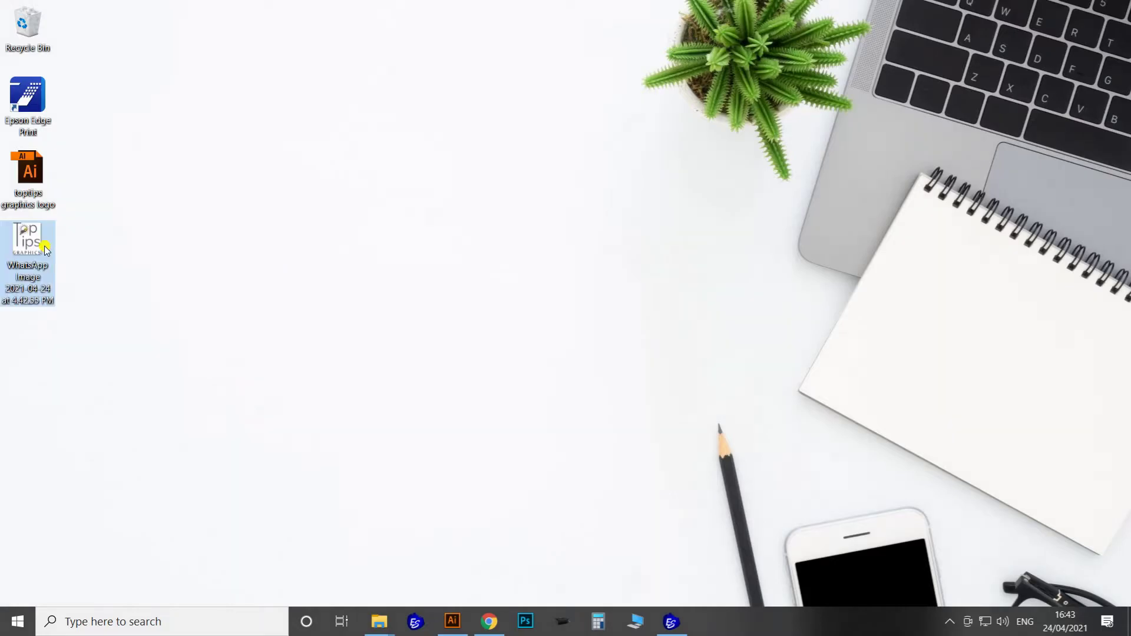
# Open the WhatsApp image from the desktop, inspect the edges of its symbol and lettering at maximum magnification, and close the viewer.
pyautogui.doubleClick(24, 244)
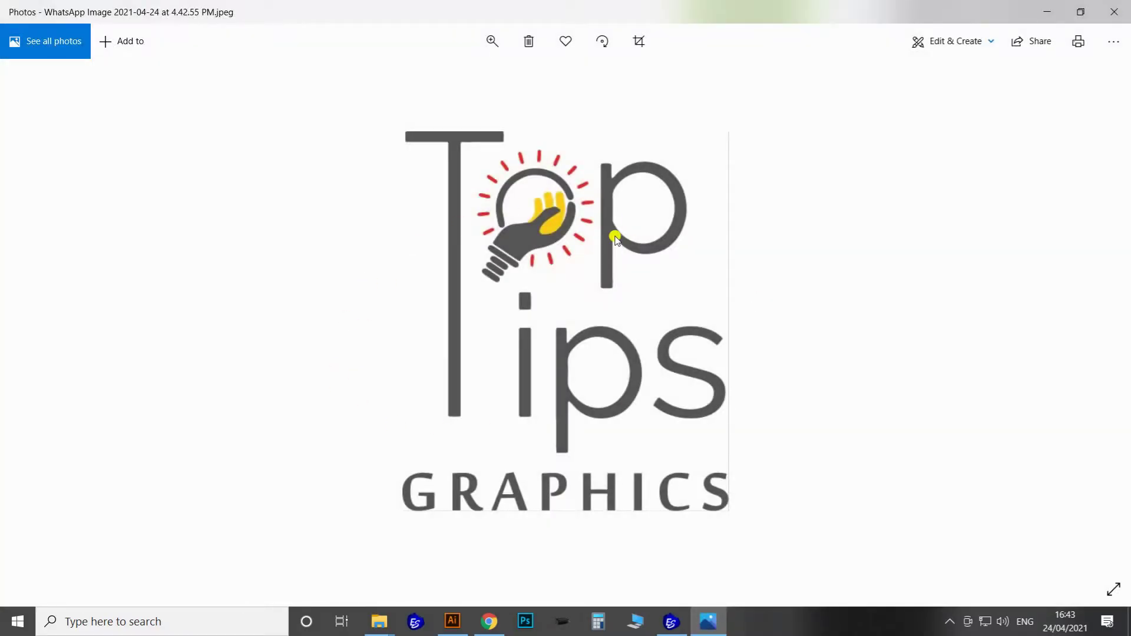
pyautogui.click(492, 41)
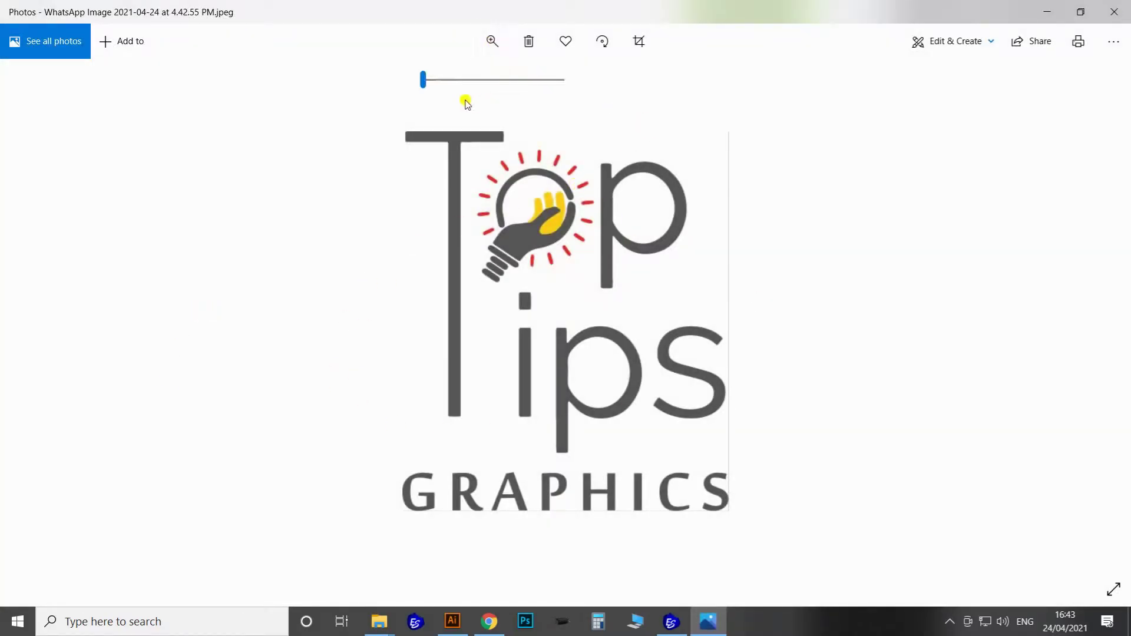
pyautogui.moveTo(427, 84); pyautogui.dragTo(494, 96)
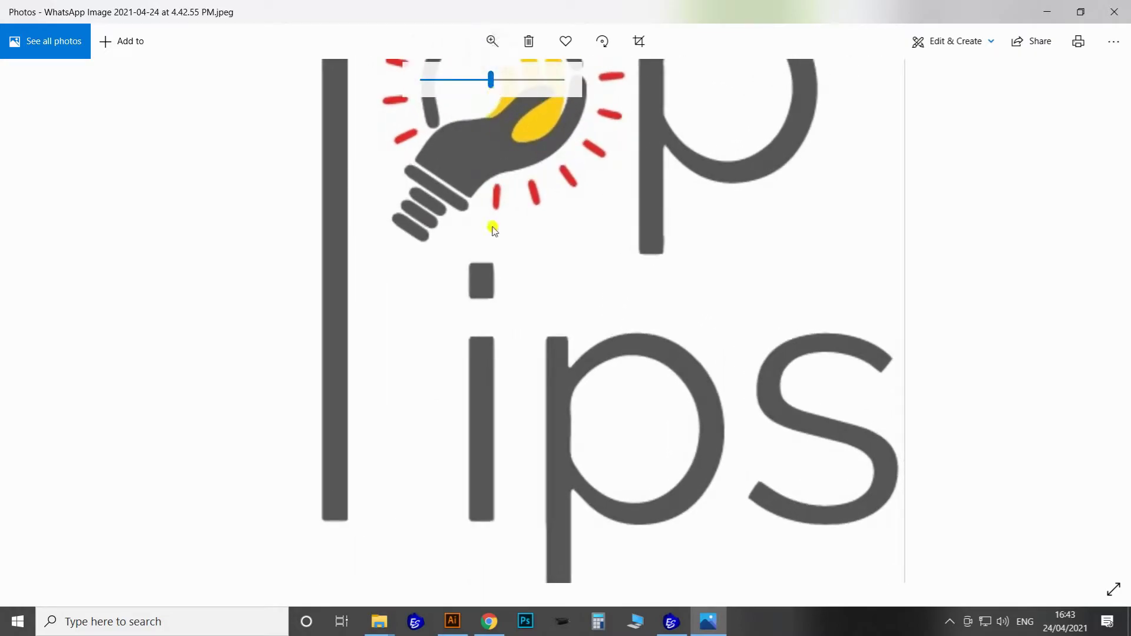
pyautogui.scroll(3, 499, 141)
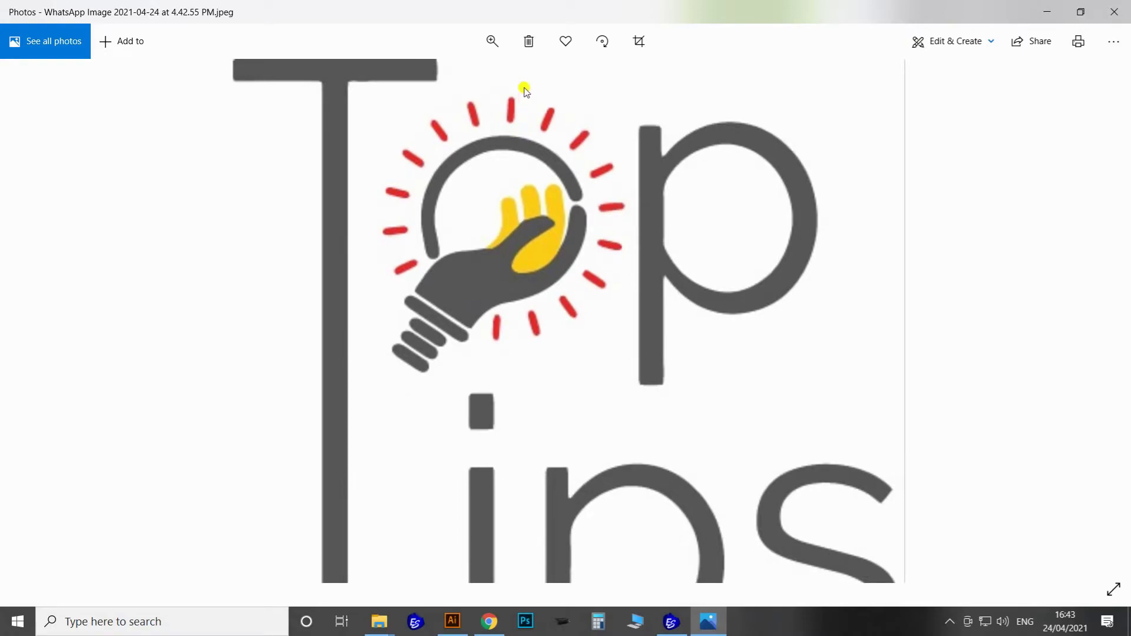
pyautogui.click(492, 43)
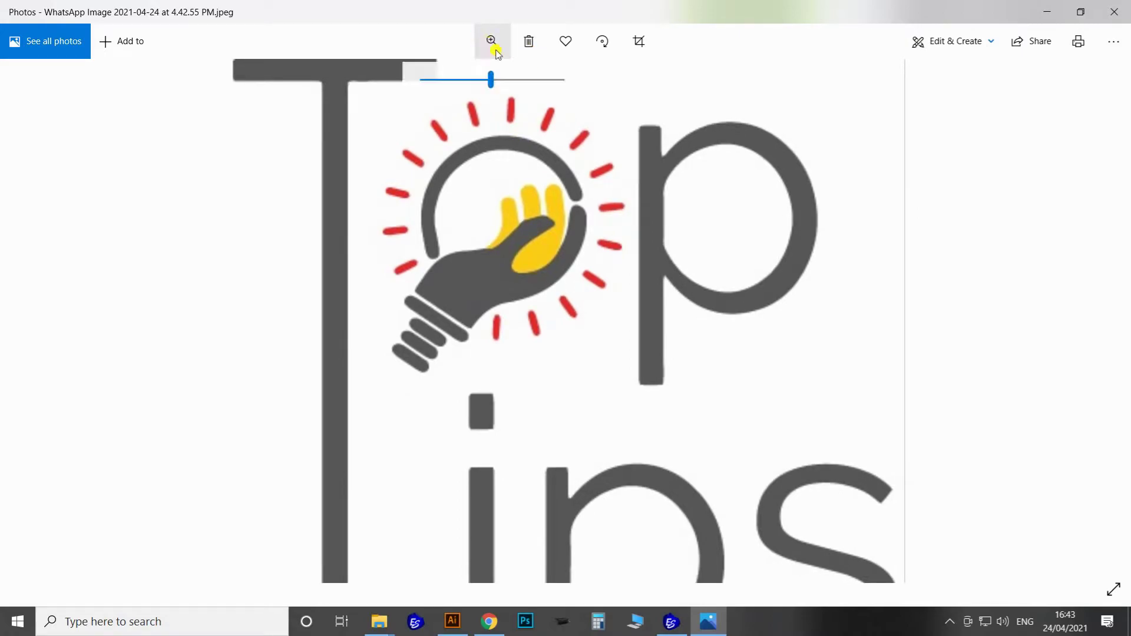
pyautogui.click(511, 83)
pyautogui.moveTo(513, 83); pyautogui.dragTo(561, 79)
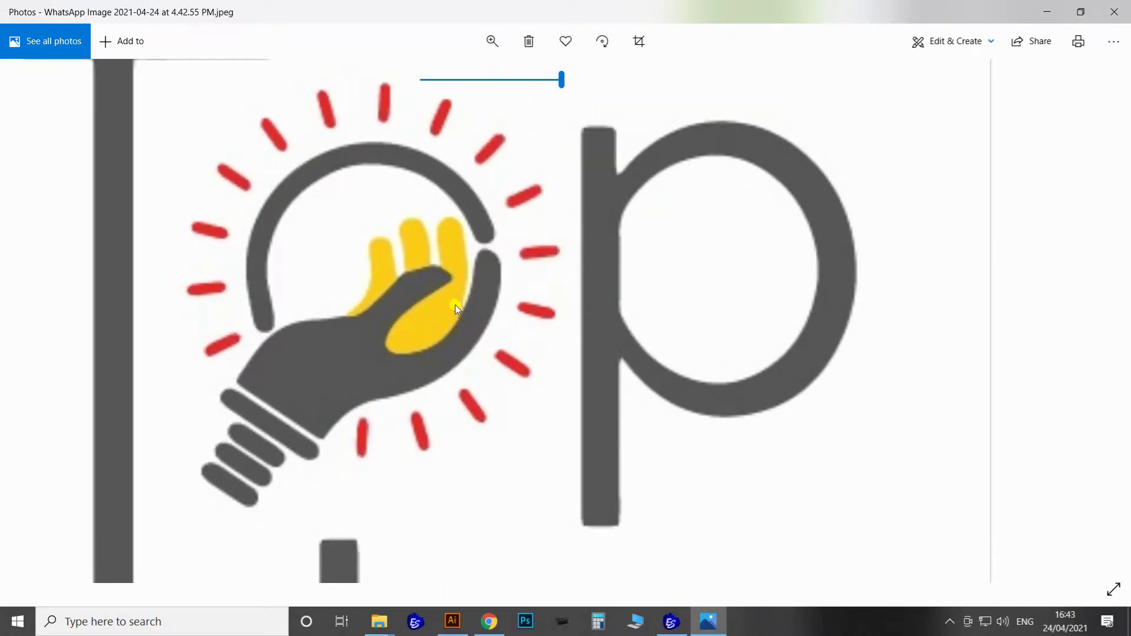
pyautogui.scroll(-5, 645, 402)
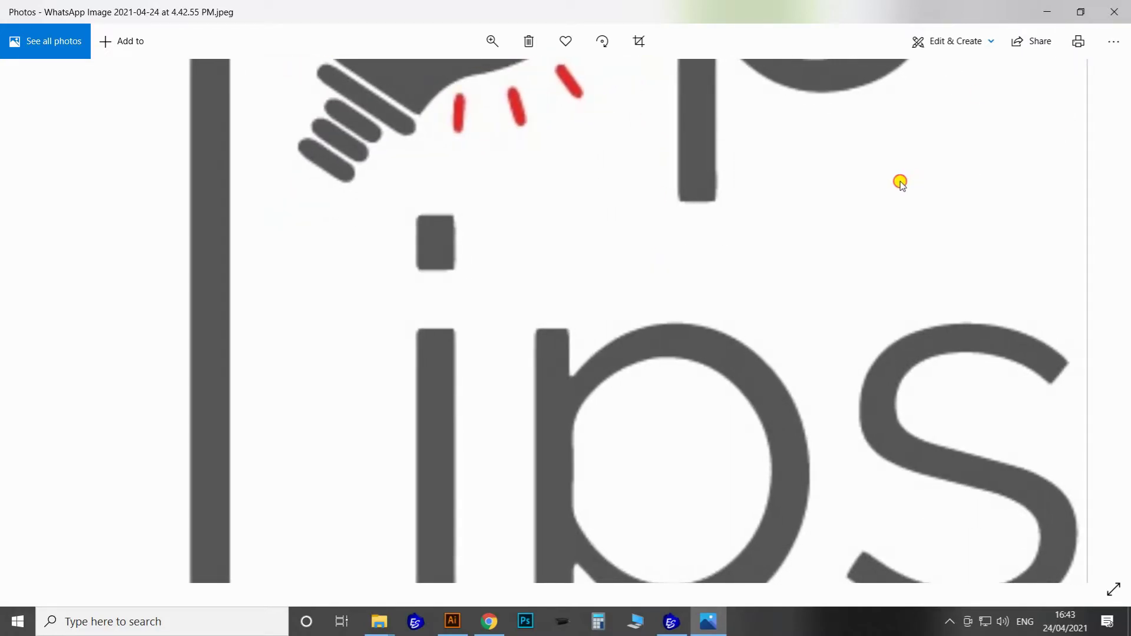
pyautogui.click(1118, 10)
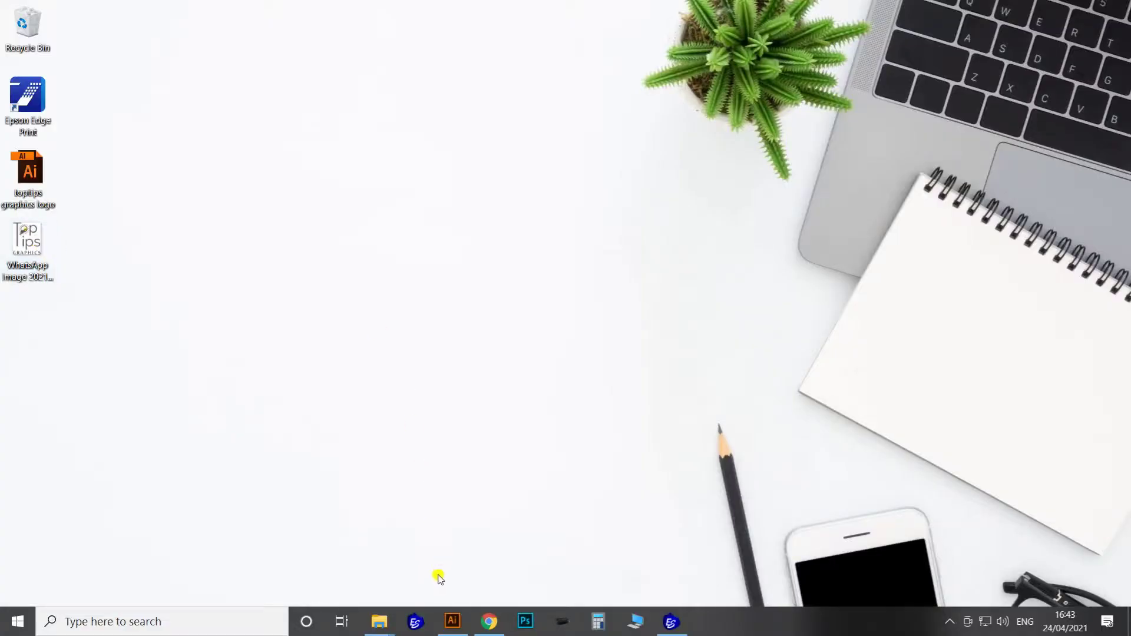
# Switch to Illustrator, select the entire logo group and start the Export As command.
pyautogui.click(452, 623)
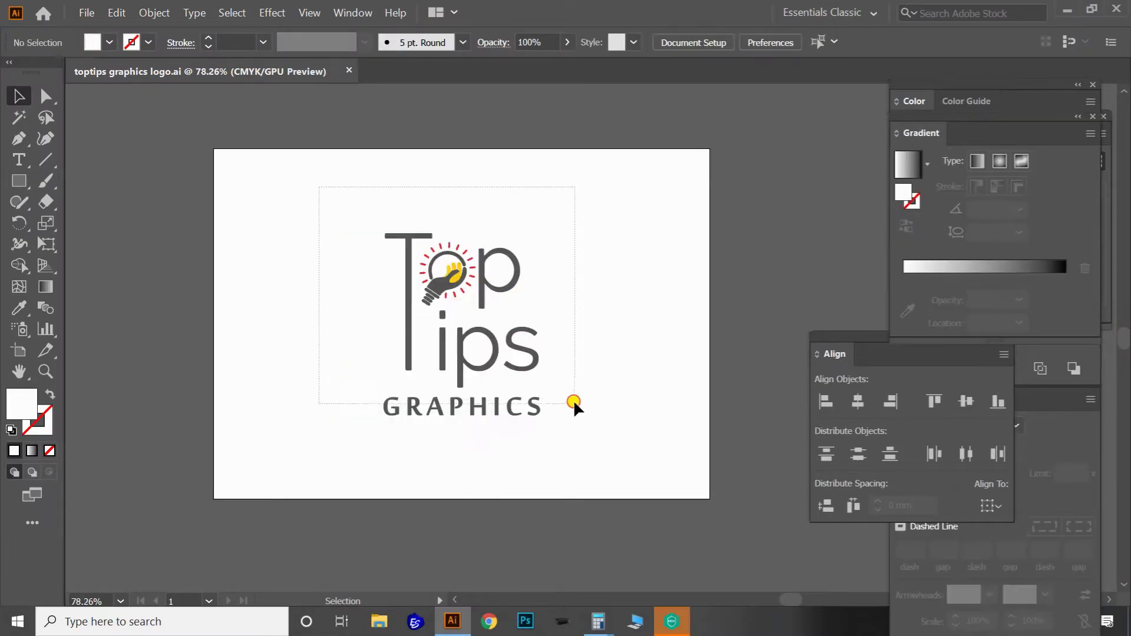
pyautogui.click(544, 402)
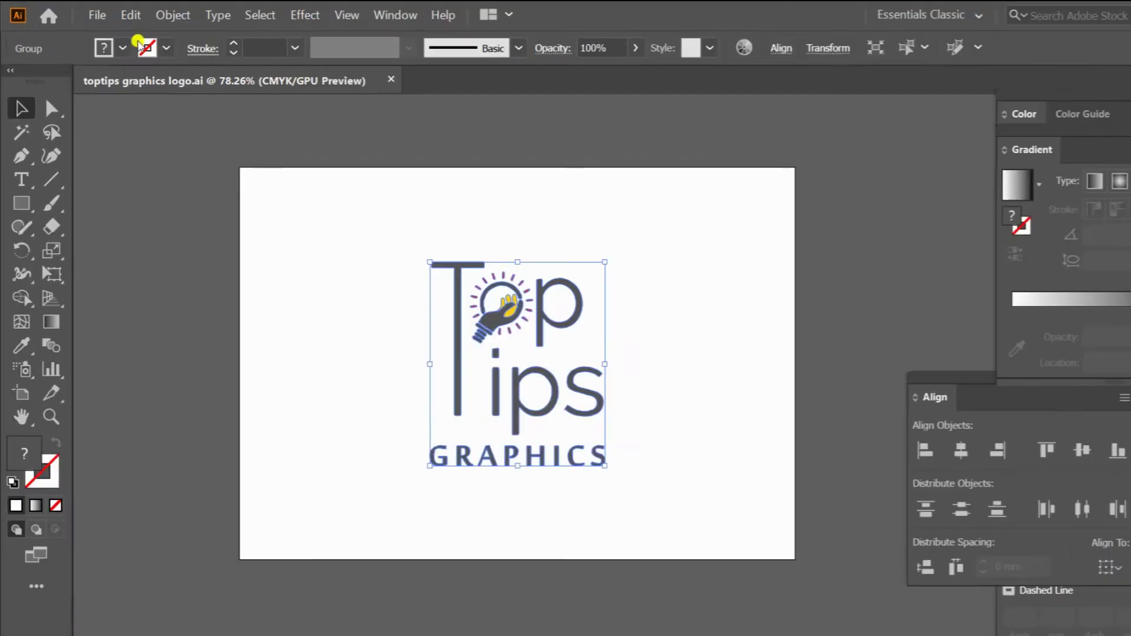
pyautogui.click(98, 15)
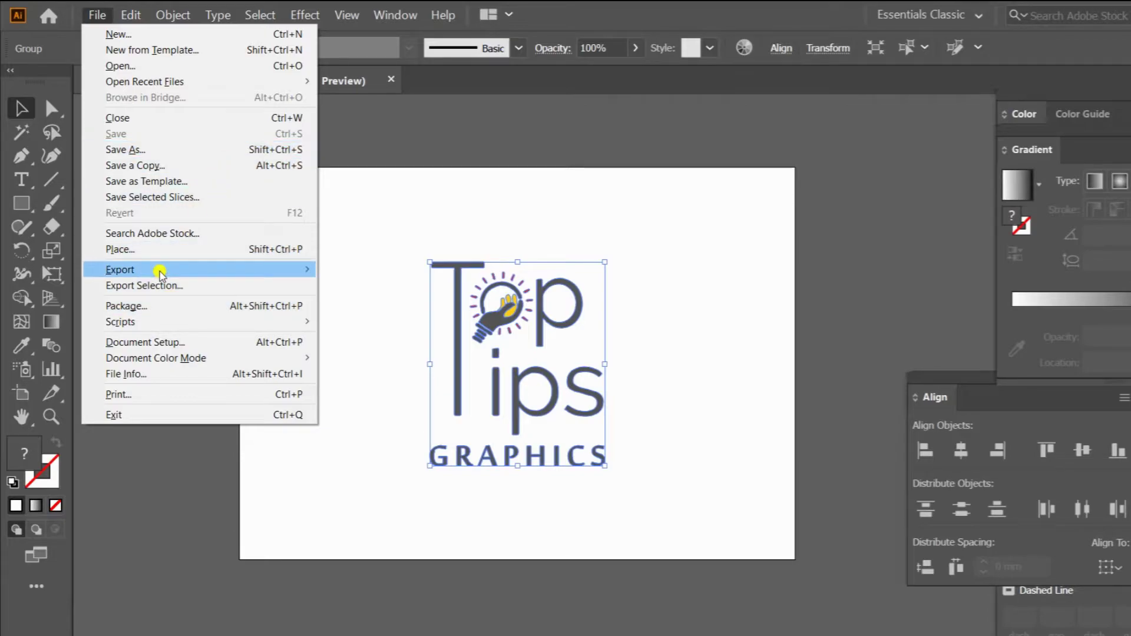
pyautogui.moveTo(160, 270)
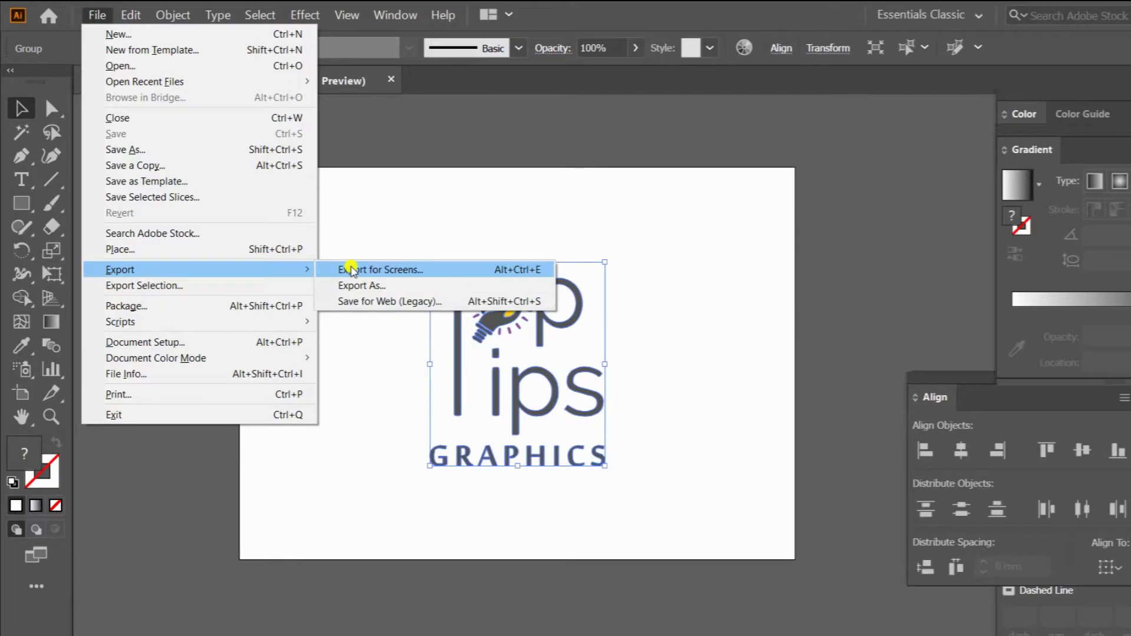
pyautogui.click(364, 286)
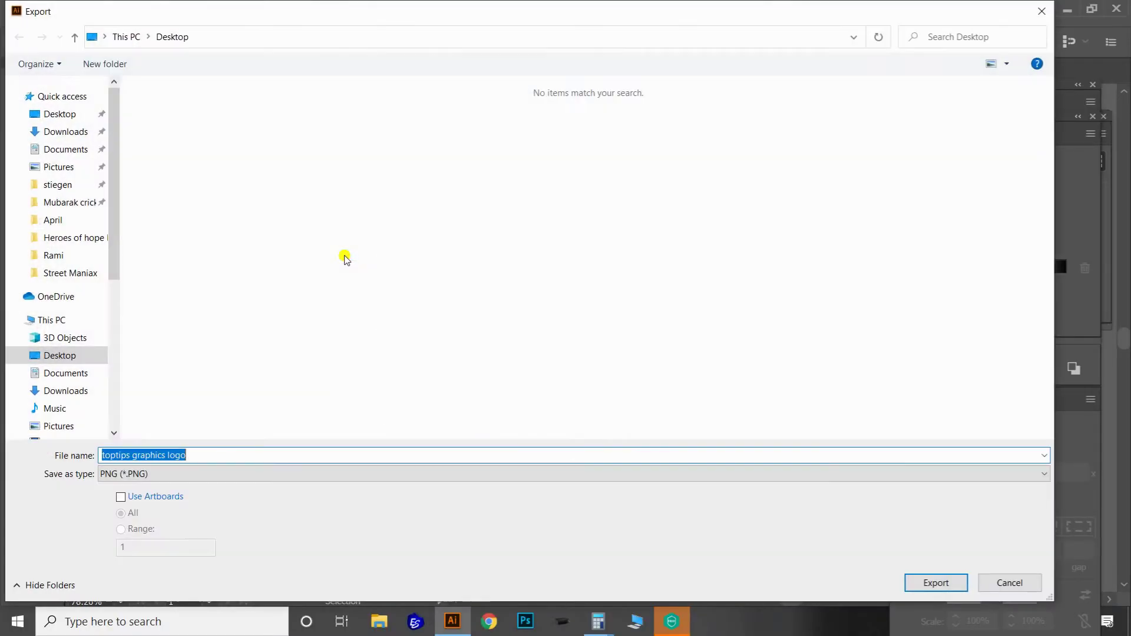
# Export the logo to the Desktop with the file name "toptips graphics jpg" and the JPEG (*.JPG) format, proceeding to the JPEG options.
pyautogui.click(55, 118)
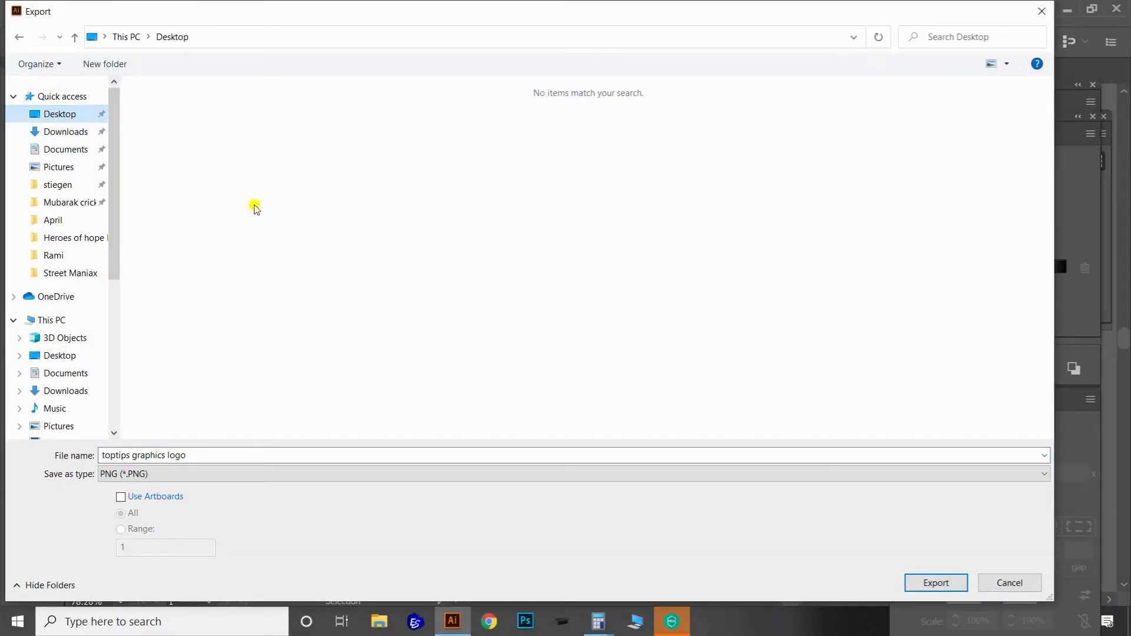
pyautogui.click(191, 455)
pyautogui.click(207, 457)
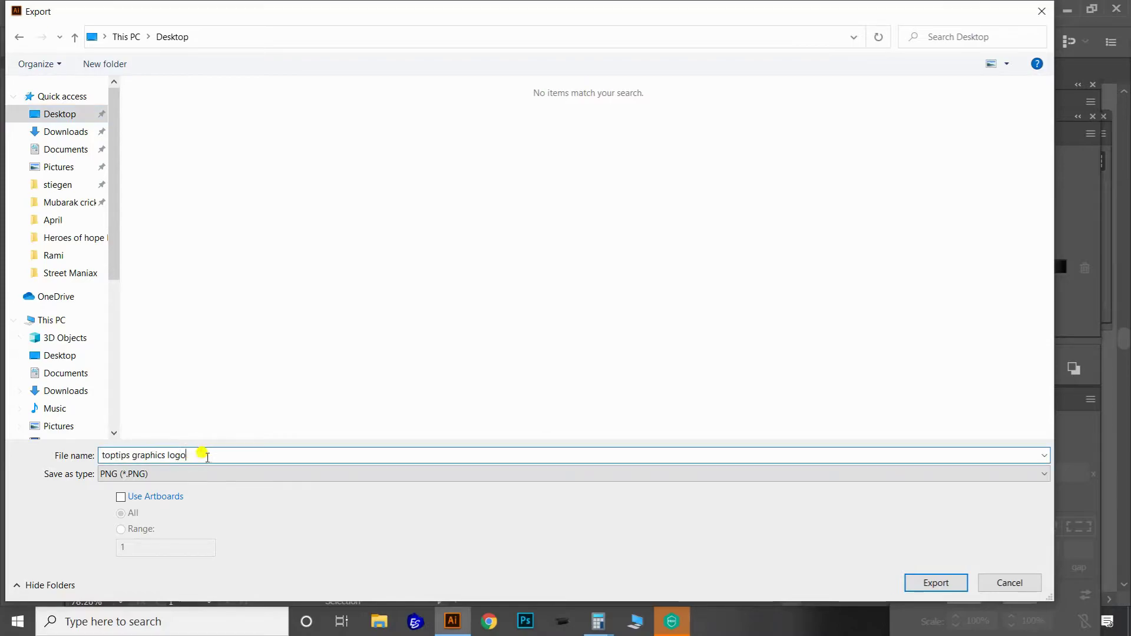
pyautogui.doubleClick(204, 455)
pyautogui.press('BackSpace')
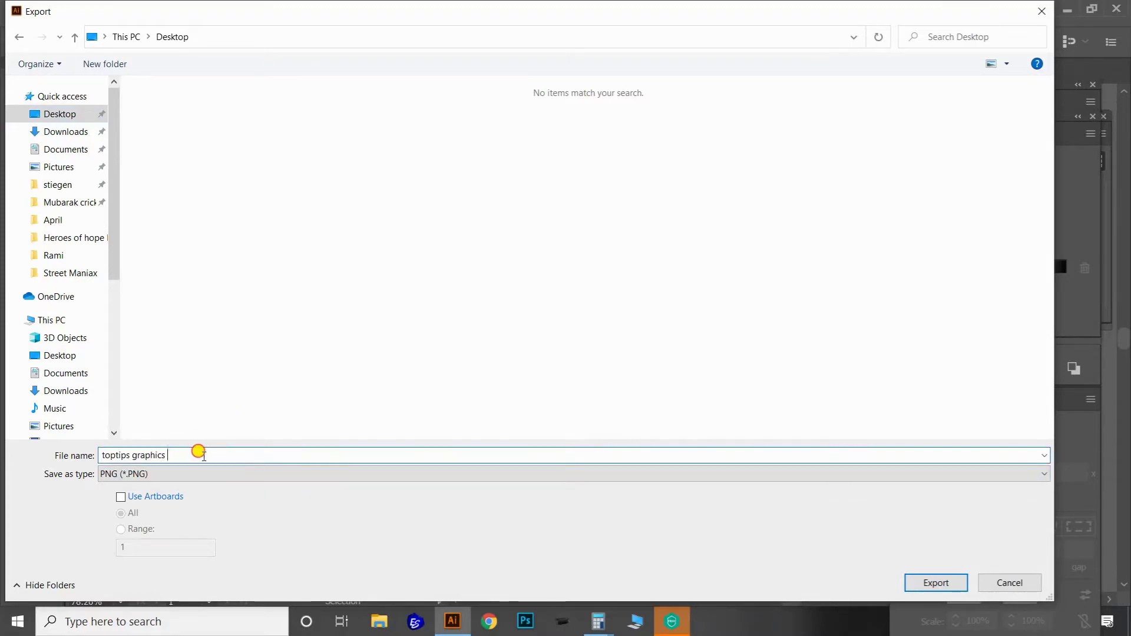
pyautogui.write('jpg')
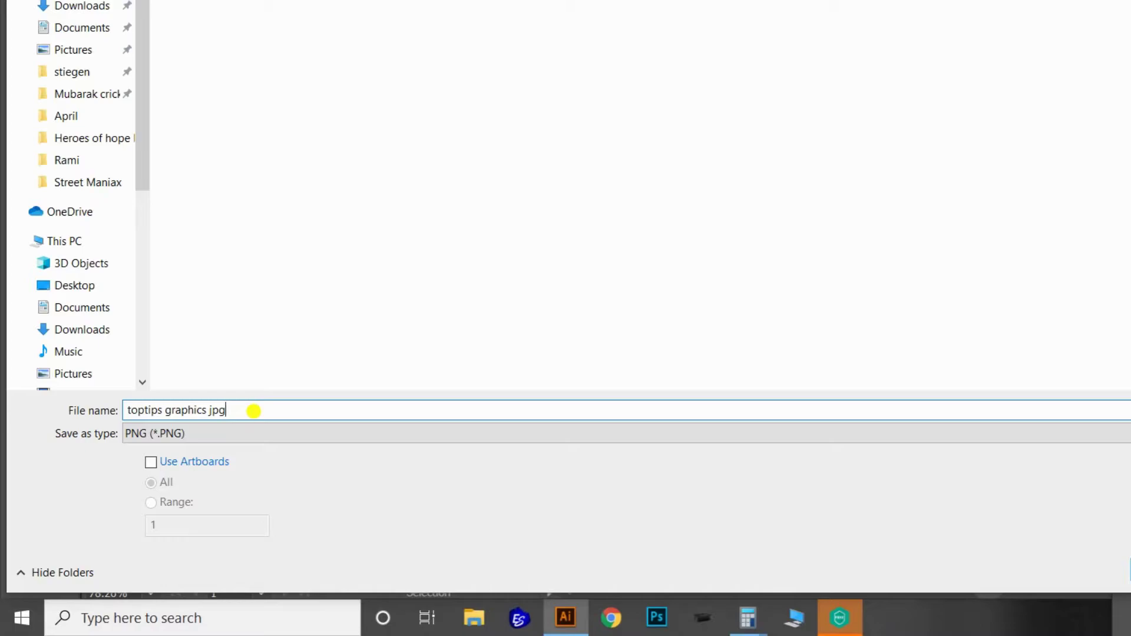
pyautogui.click(202, 433)
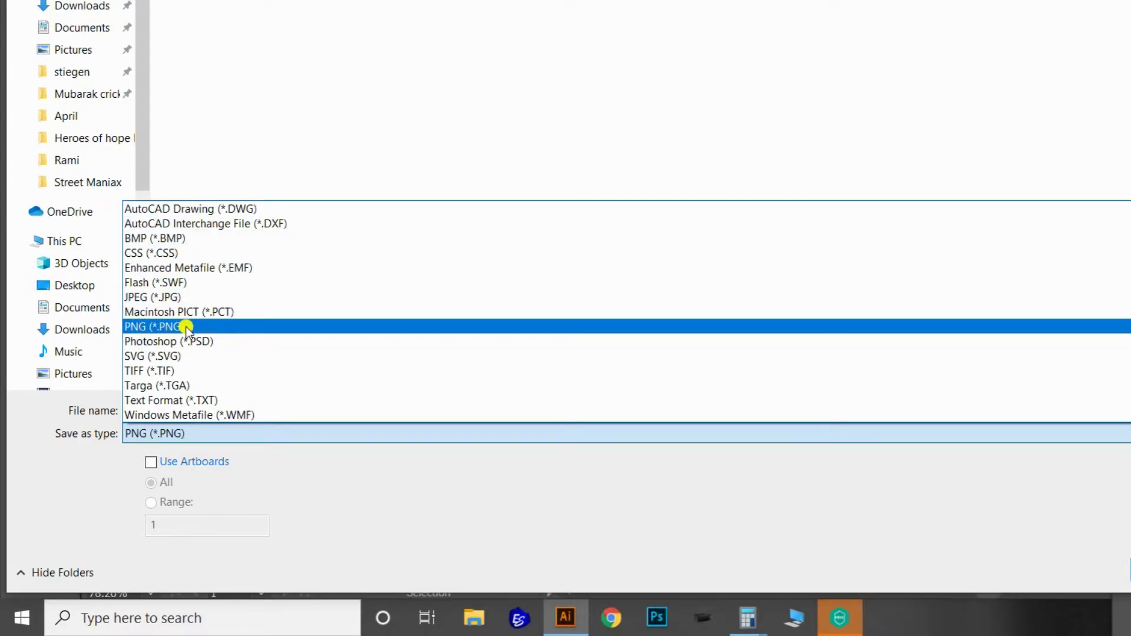
pyautogui.click(158, 299)
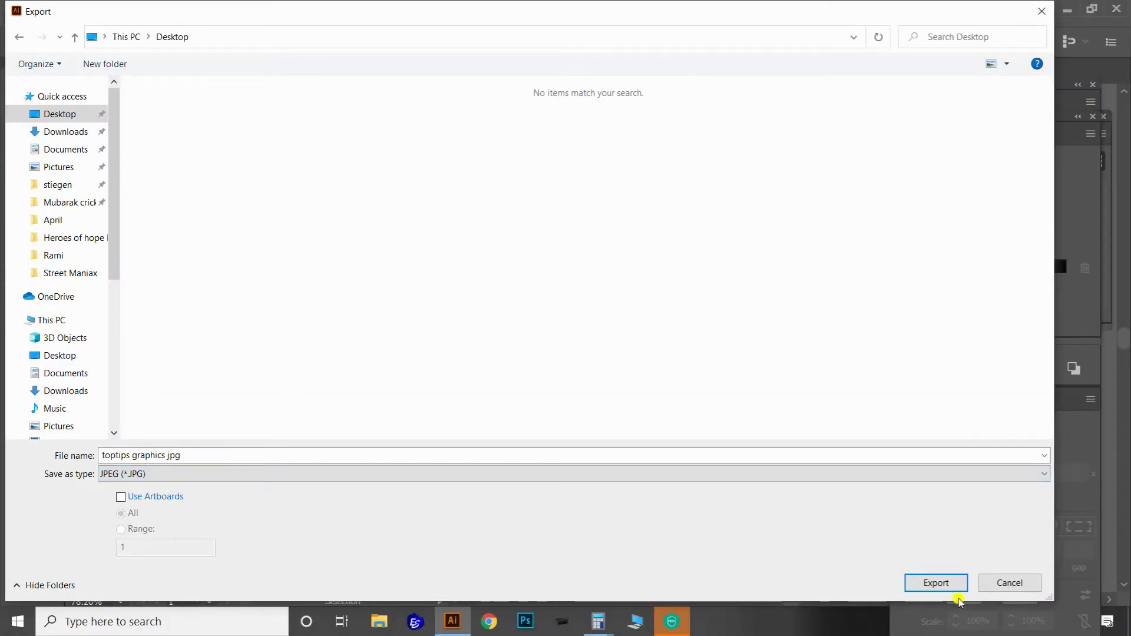
pyautogui.click(954, 585)
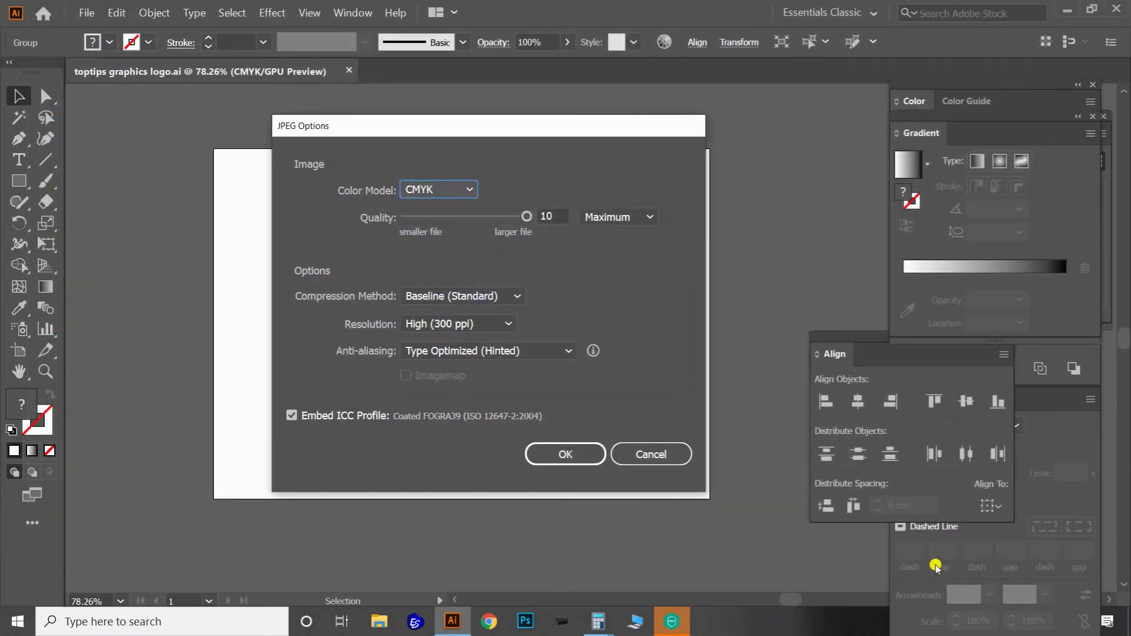
# Try the RGB color model for the JPEG and return it to CMYK.
pyautogui.click(443, 189)
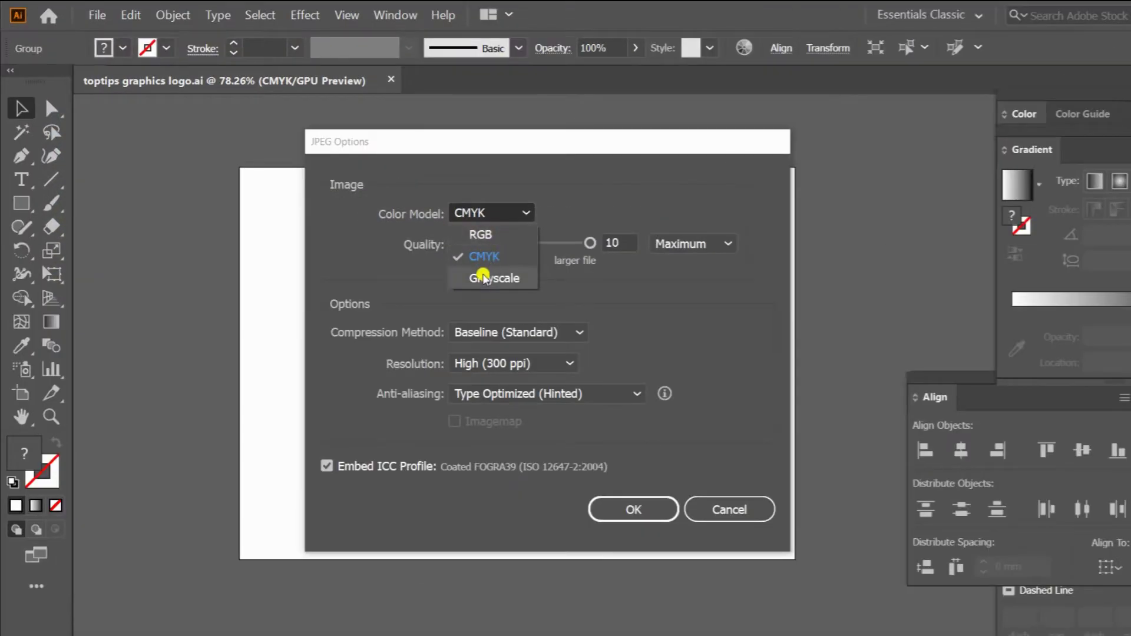
pyautogui.click(487, 262)
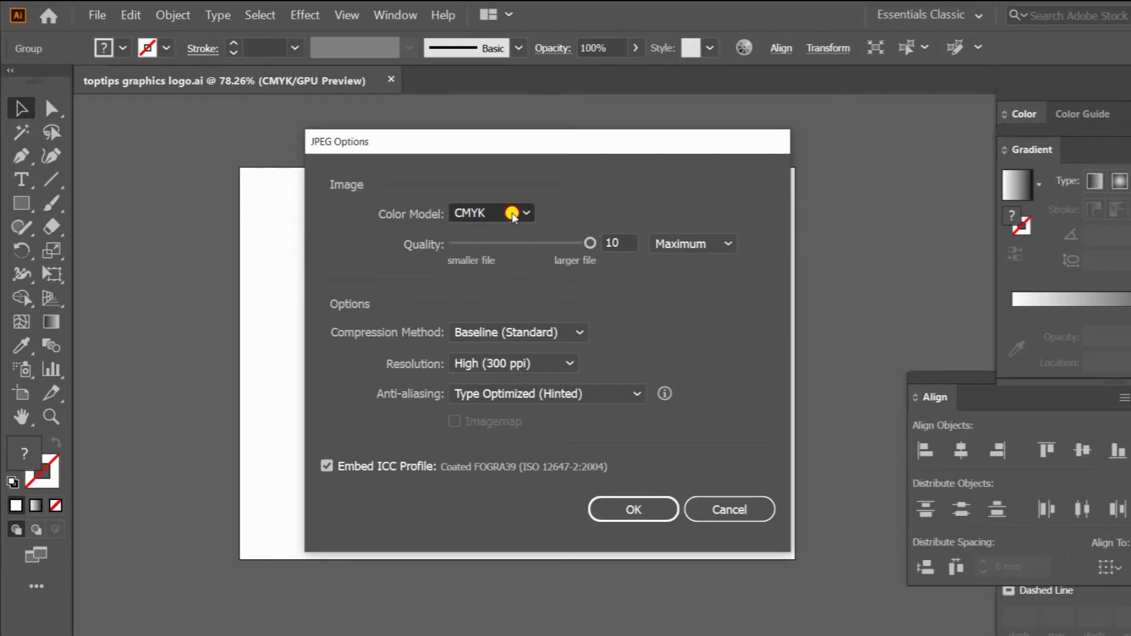
pyautogui.click(518, 215)
pyautogui.click(485, 236)
pyautogui.click(495, 216)
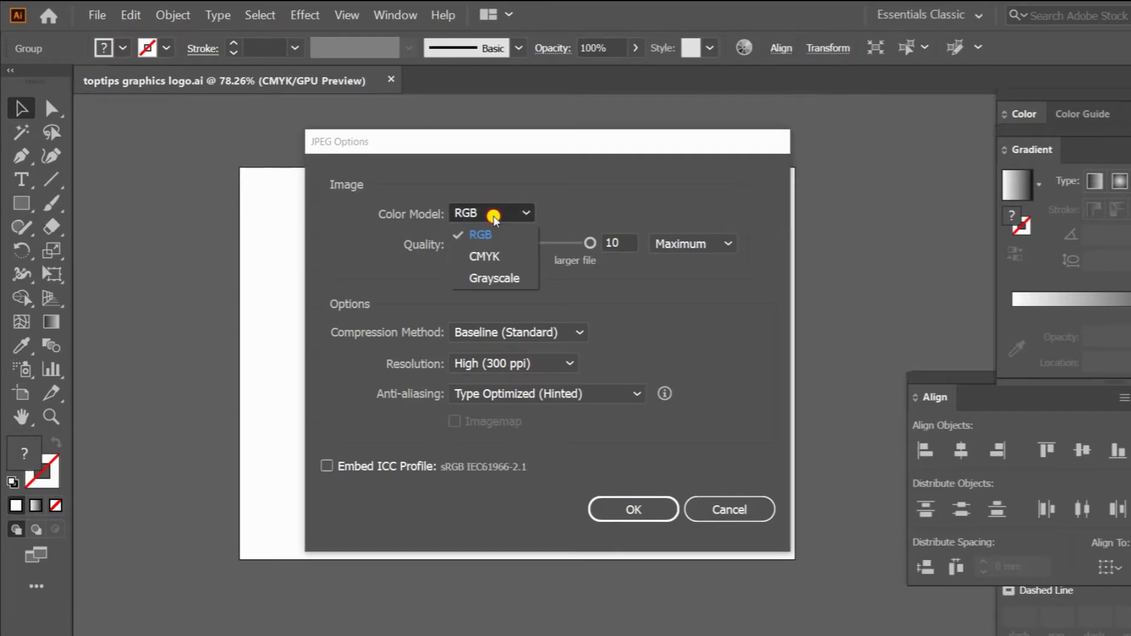
pyautogui.click(487, 254)
# Set the JPEG quality to 10 (Maximum) with Baseline (Standard) compression and Type Optimized (Hinted) anti-aliasing.
pyautogui.moveTo(588, 244); pyautogui.dragTo(618, 239)
pyautogui.click(548, 330)
pyautogui.click(551, 333)
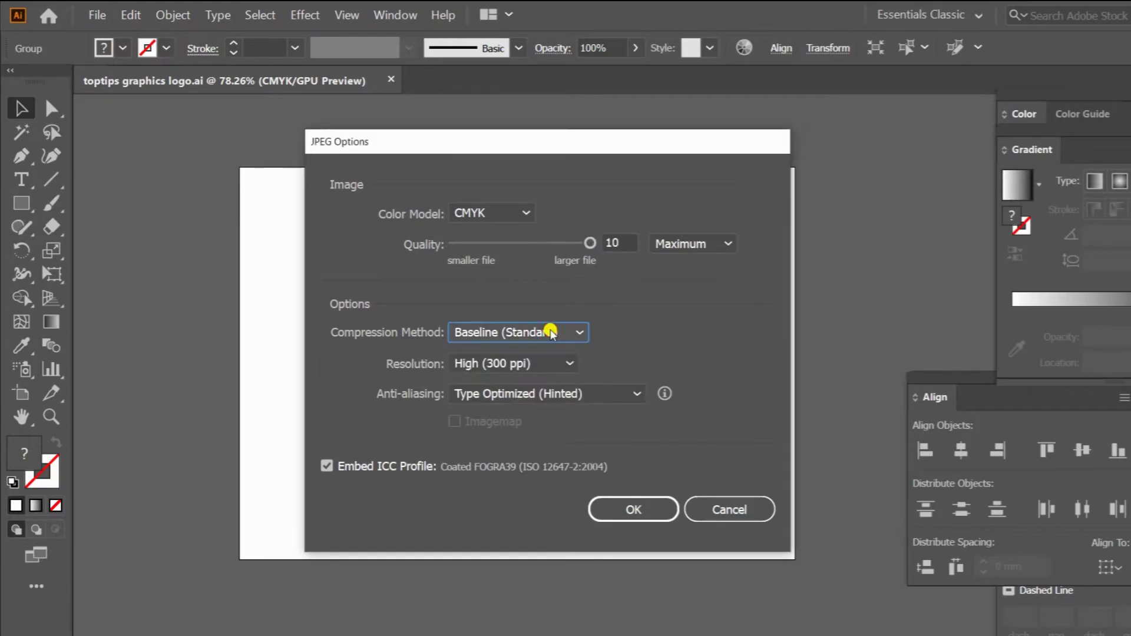
pyautogui.click(527, 393)
pyautogui.click(528, 394)
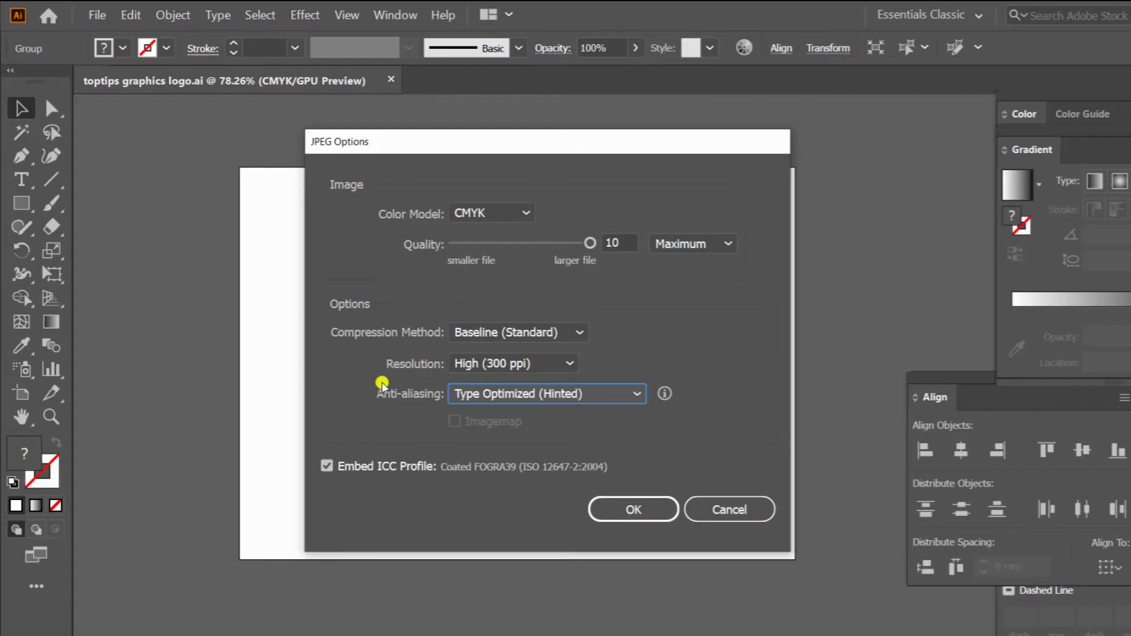
# Try the JPEG resolution presets Screen (72 ppi), Medium (150 ppi) and High (300 ppi).
pyautogui.click(488, 361)
pyautogui.click(534, 391)
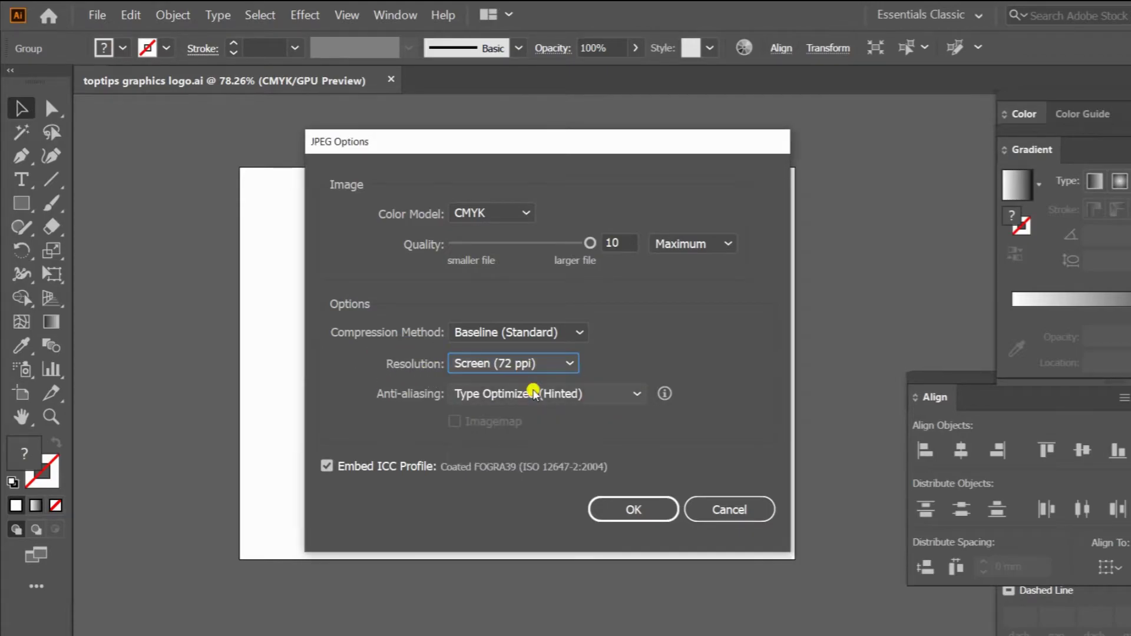
pyautogui.click(529, 358)
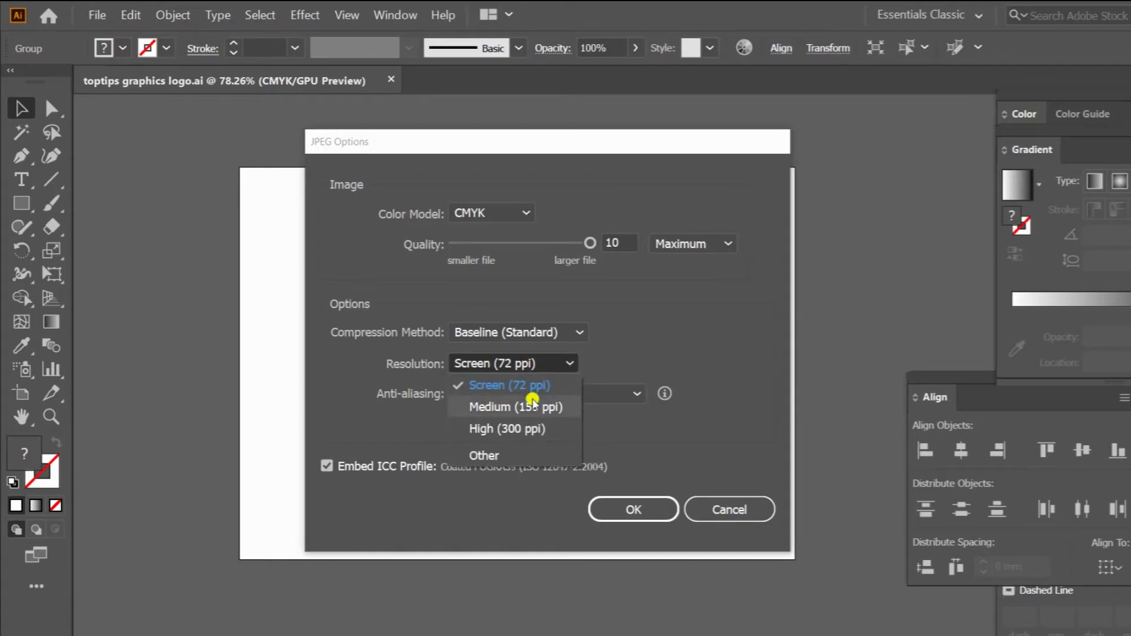
pyautogui.click(532, 404)
pyautogui.click(525, 362)
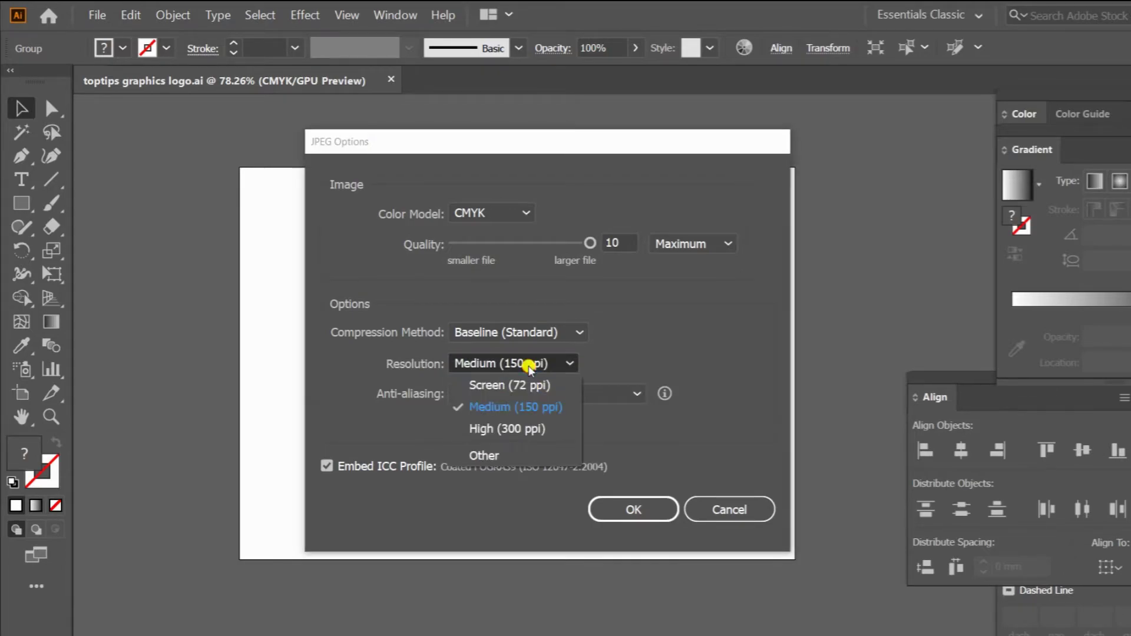
pyautogui.click(526, 429)
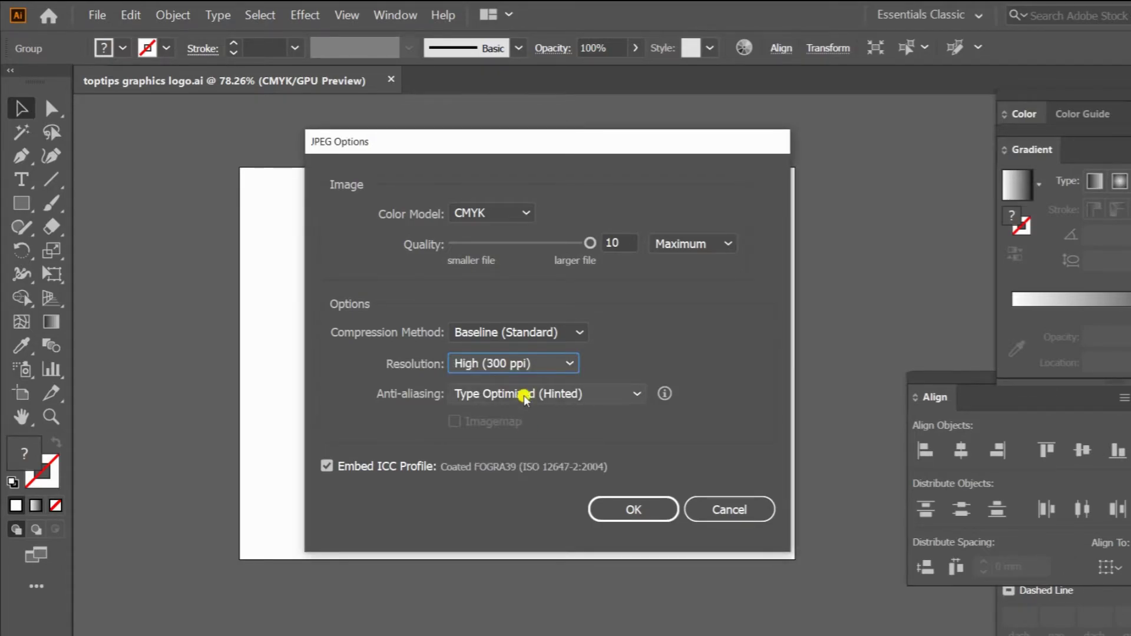
# Set a custom JPEG resolution of 400 ppi using the Other option and complete the export.
pyautogui.click(523, 362)
pyautogui.click(500, 454)
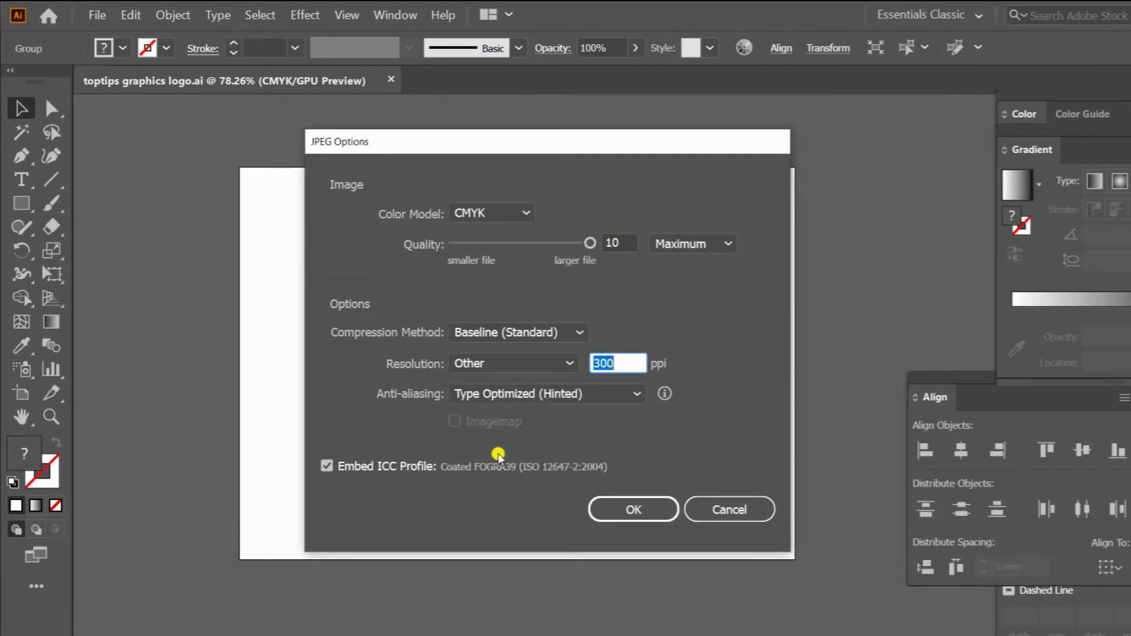
pyautogui.write('4')
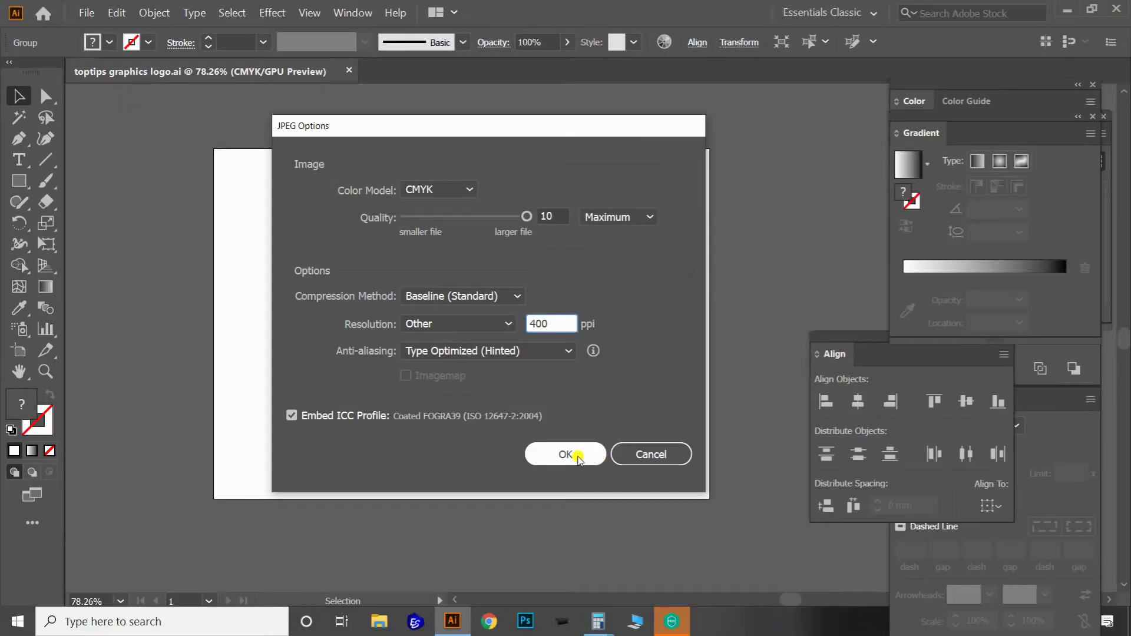
pyautogui.click(566, 454)
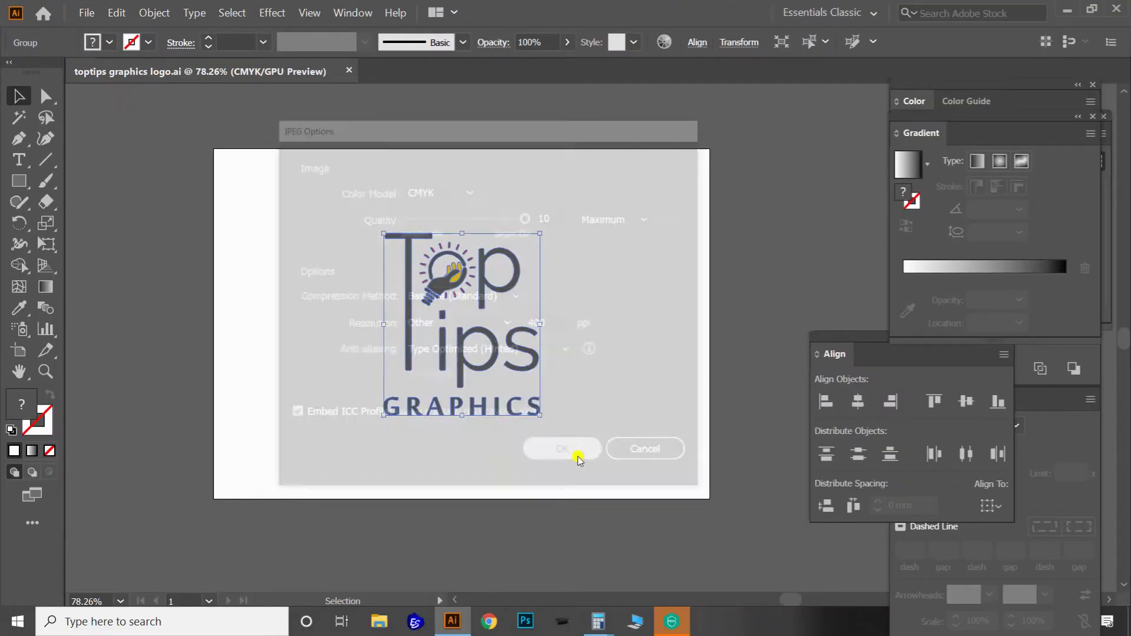
# Open the exported "toptips graphics jpg" image from the desktop, examine the edges of its symbol magnified, and close the viewer.
pyautogui.click(1069, 10)
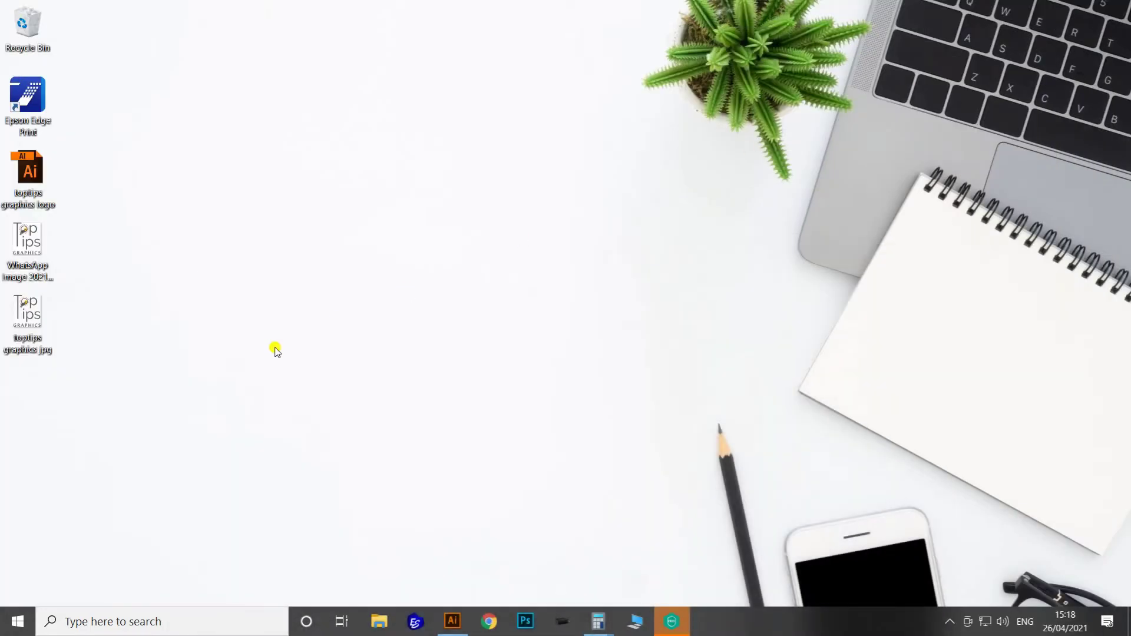
pyautogui.doubleClick(21, 309)
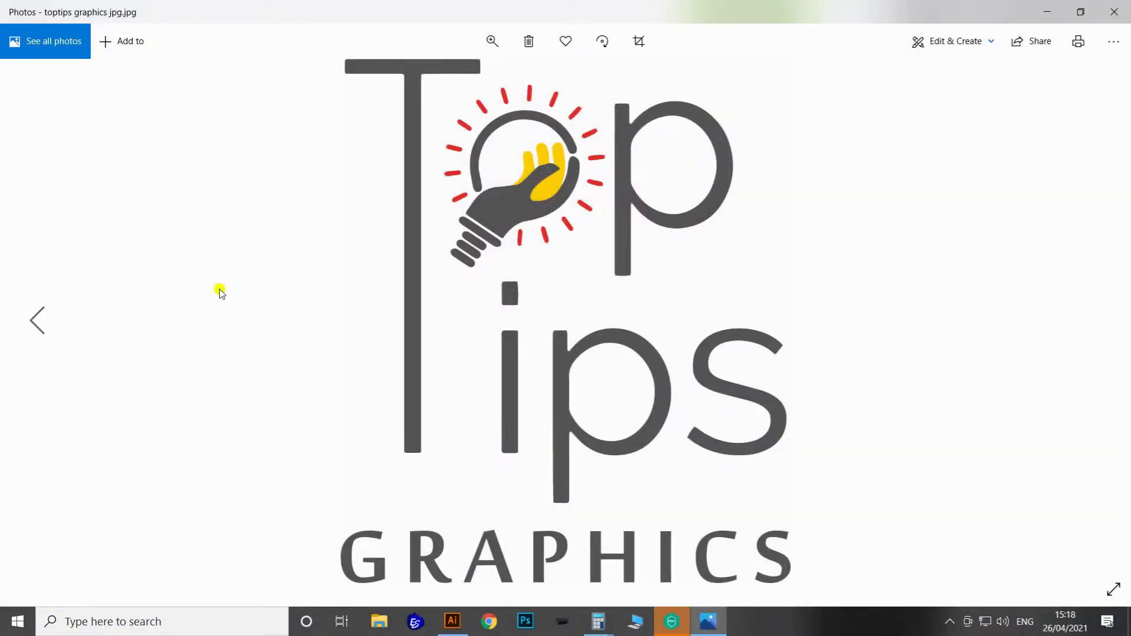
pyautogui.click(493, 41)
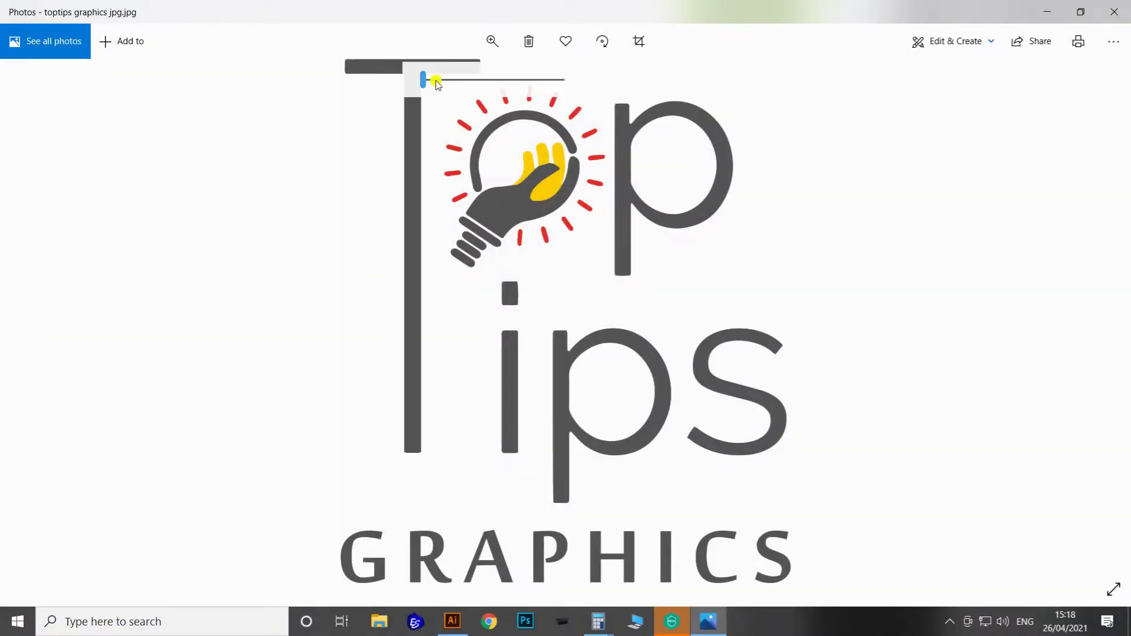
pyautogui.moveTo(429, 77); pyautogui.dragTo(512, 82)
pyautogui.scroll(-5, 515, 477)
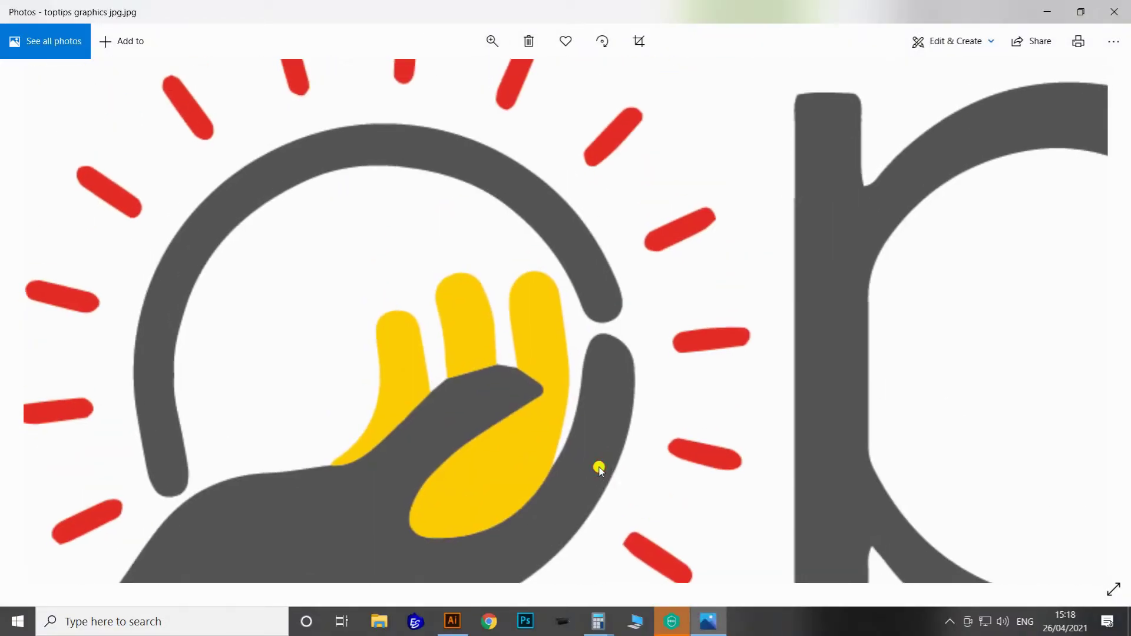
pyautogui.click(1114, 12)
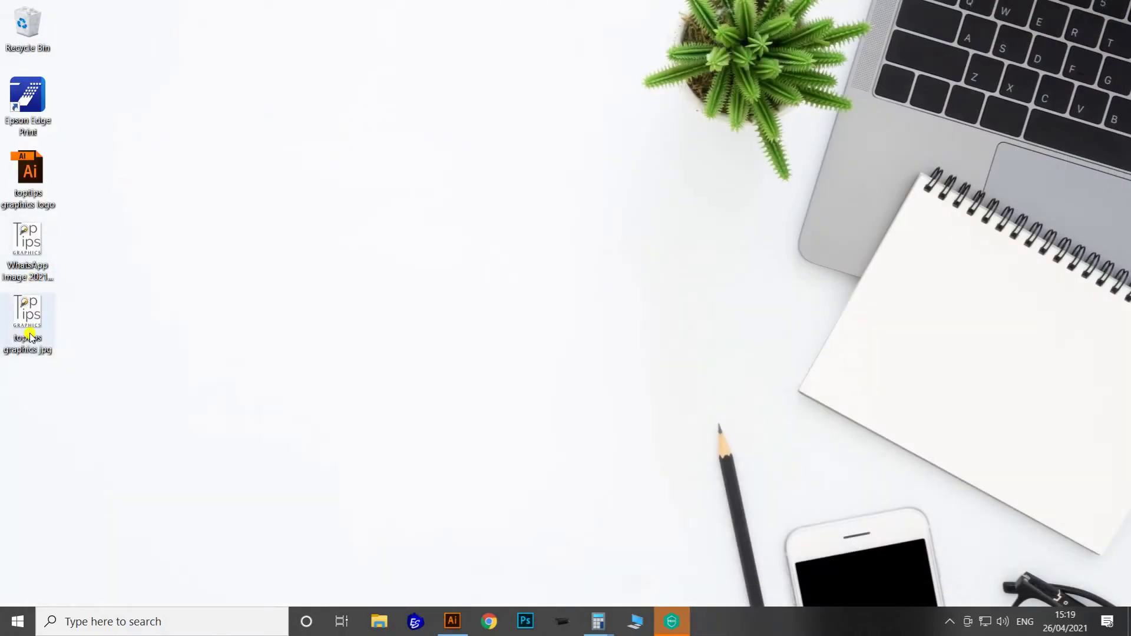
# Switch to Illustrator, try moving the logo group toward the artboard's lower left, and undo the move.
pyautogui.click(451, 624)
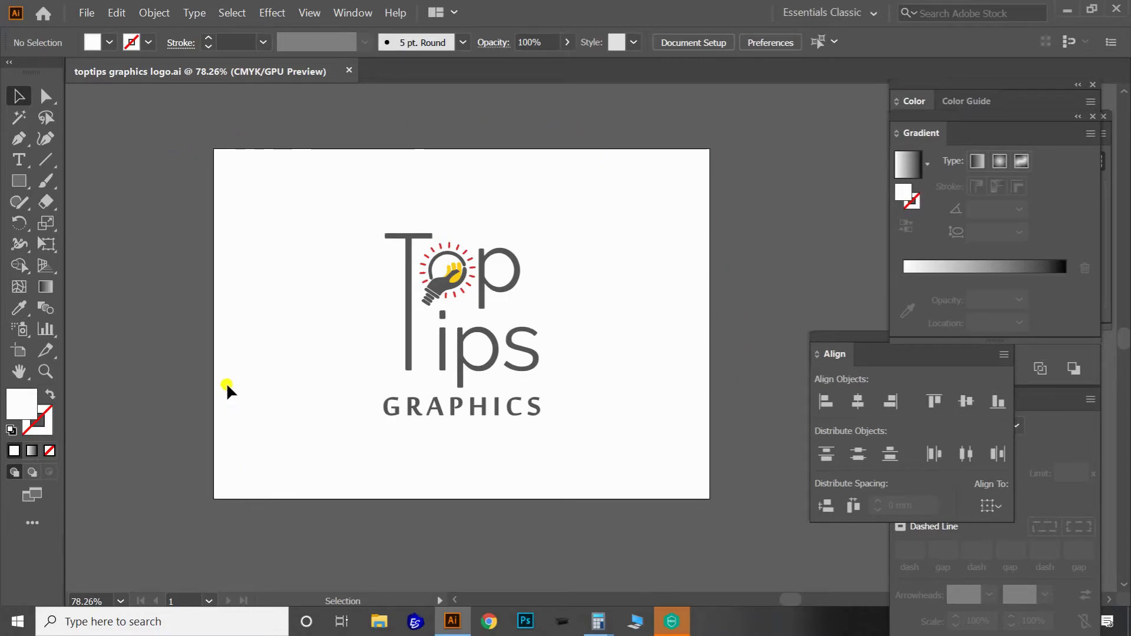
pyautogui.moveTo(460, 252); pyautogui.dragTo(384, 317)
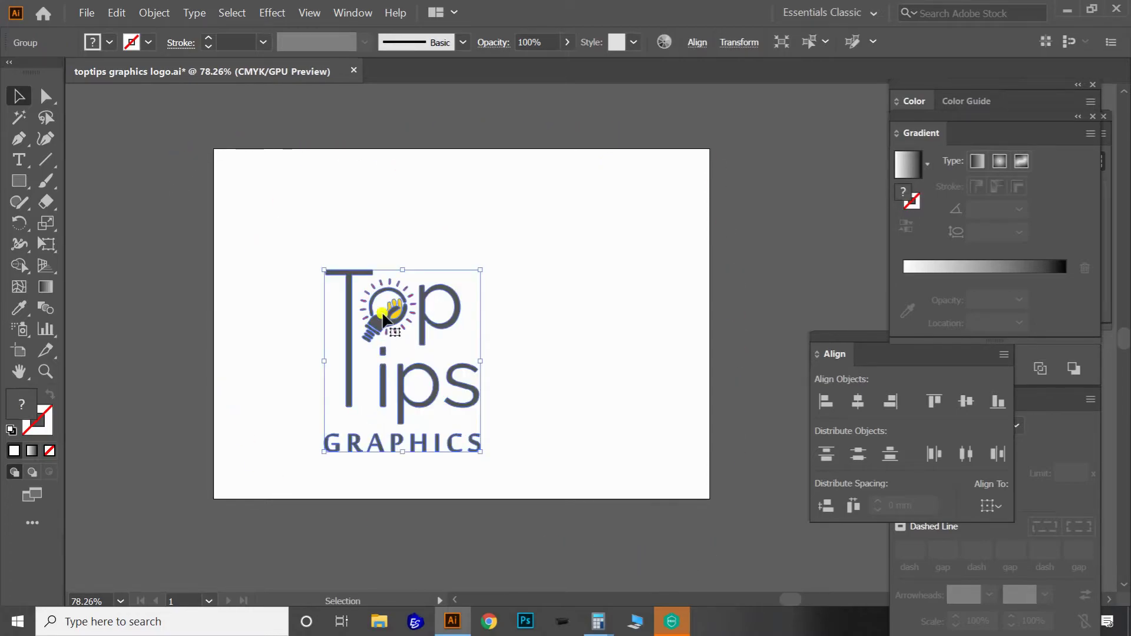
pyautogui.hotkey('ctrl', 'z')
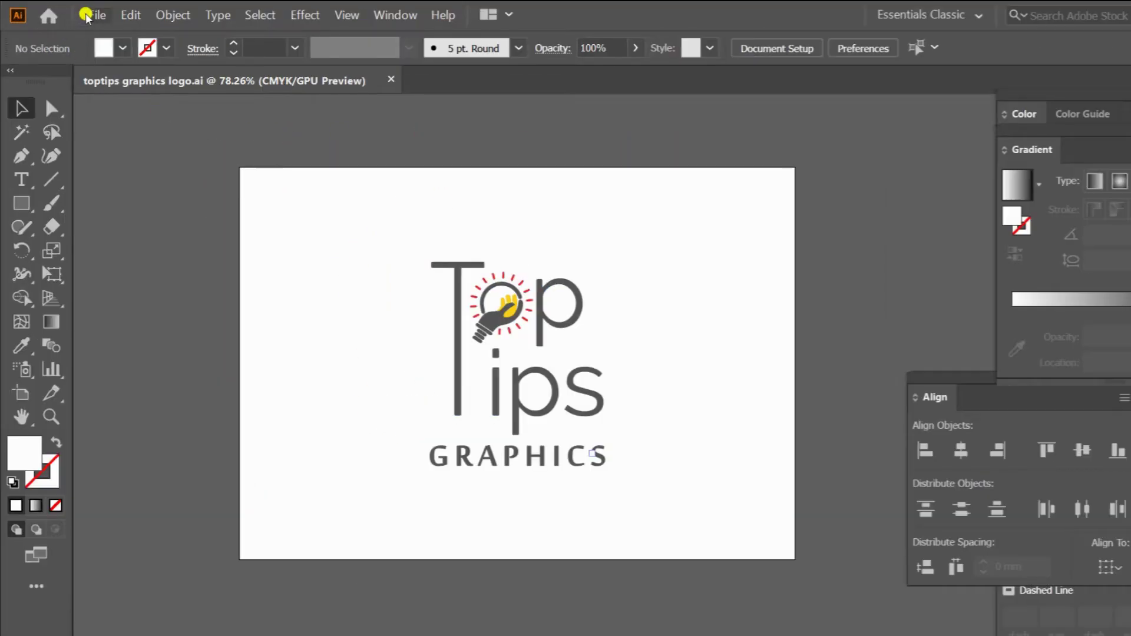
# Export the document as JPEG to the Desktop with Use Artboards set to All and the file name "toptips graphics artboards", proceeding to the JPEG options.
pyautogui.click(82, 13)
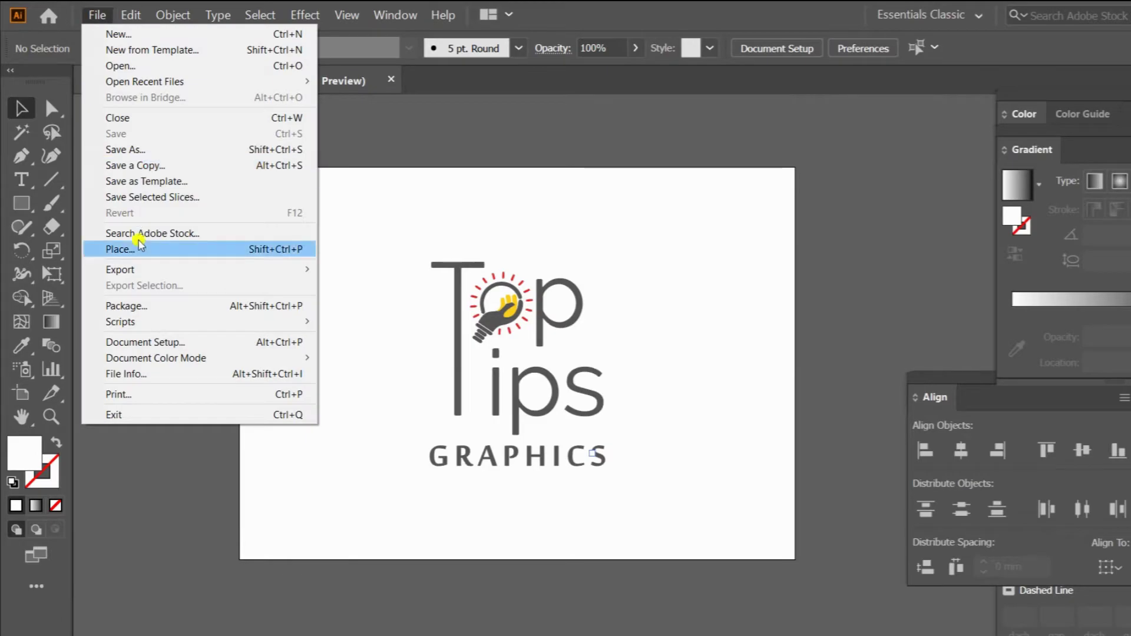
pyautogui.moveTo(139, 271)
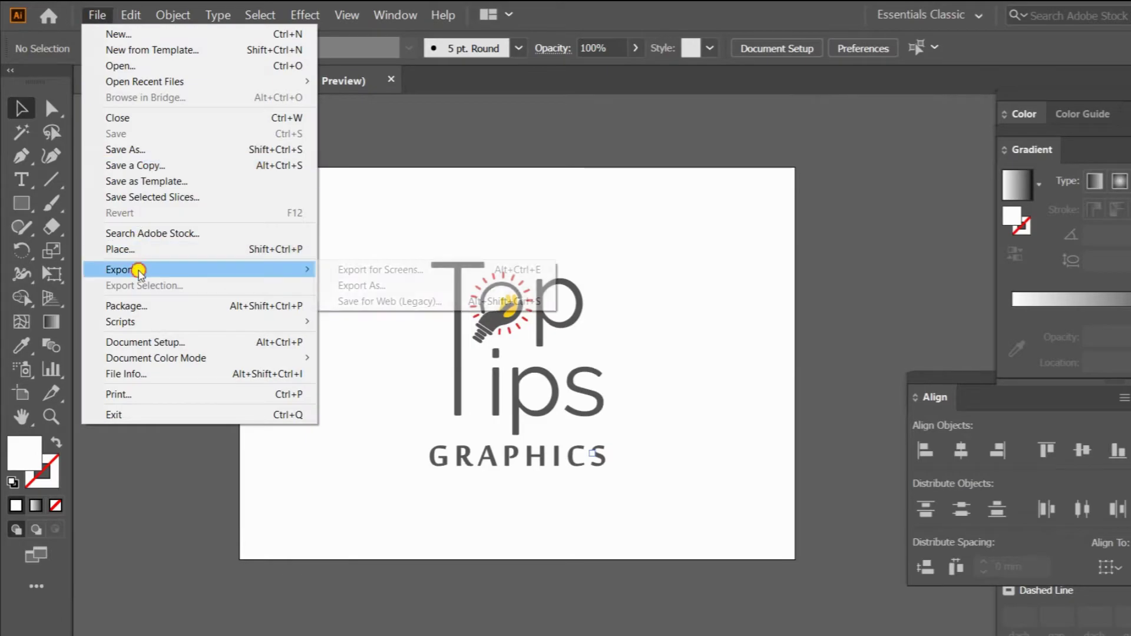
pyautogui.click(373, 286)
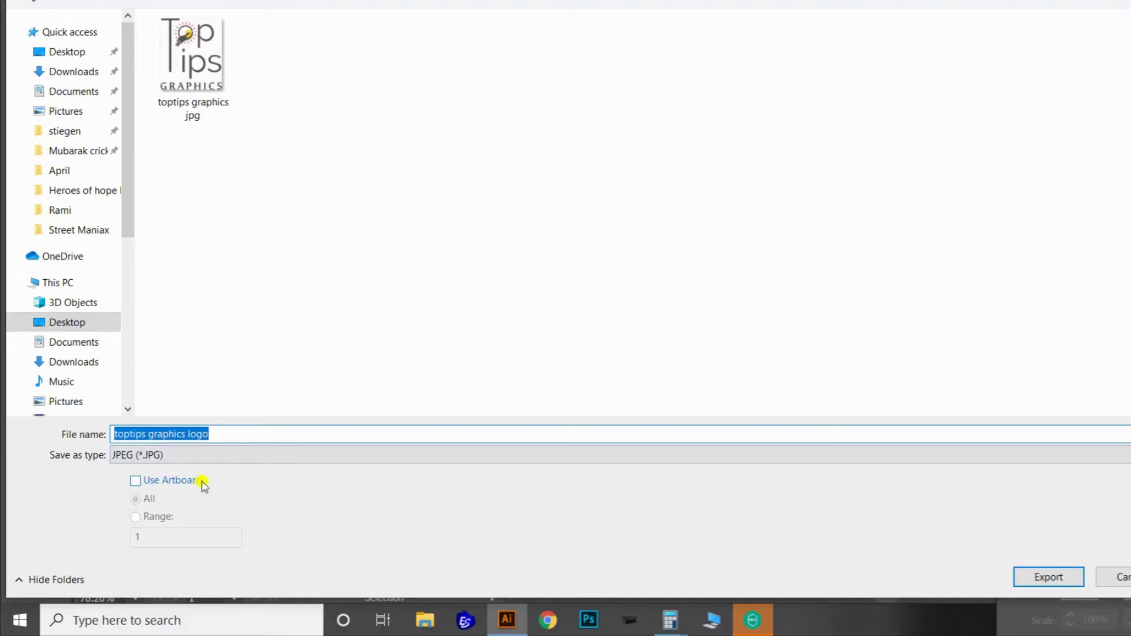
pyautogui.click(159, 482)
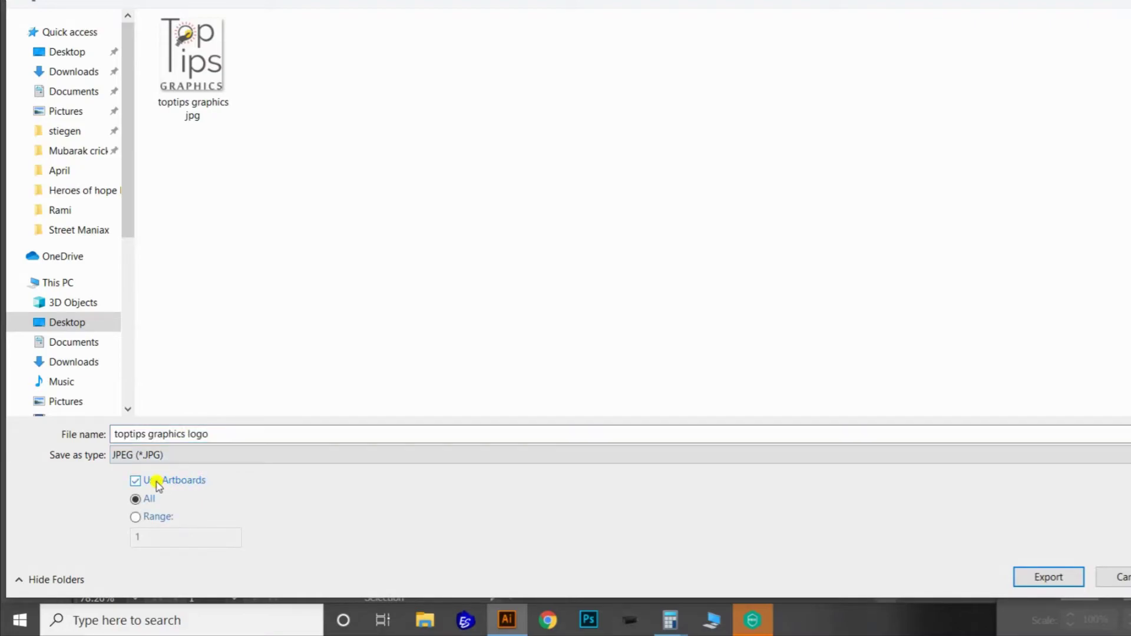
pyautogui.click(210, 432)
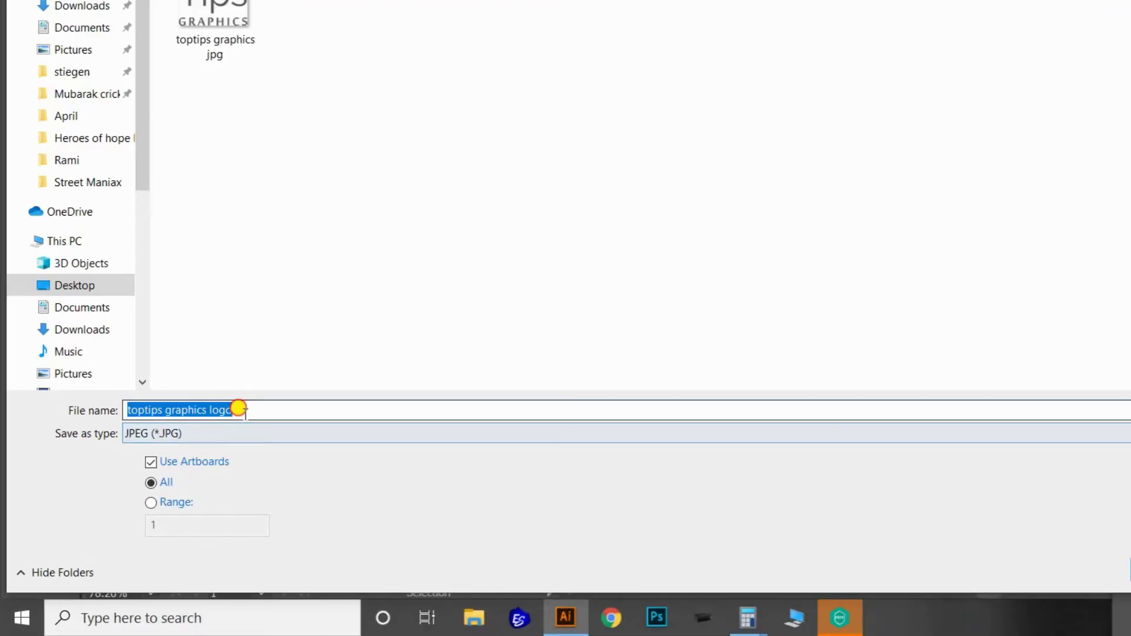
pyautogui.doubleClick(212, 433)
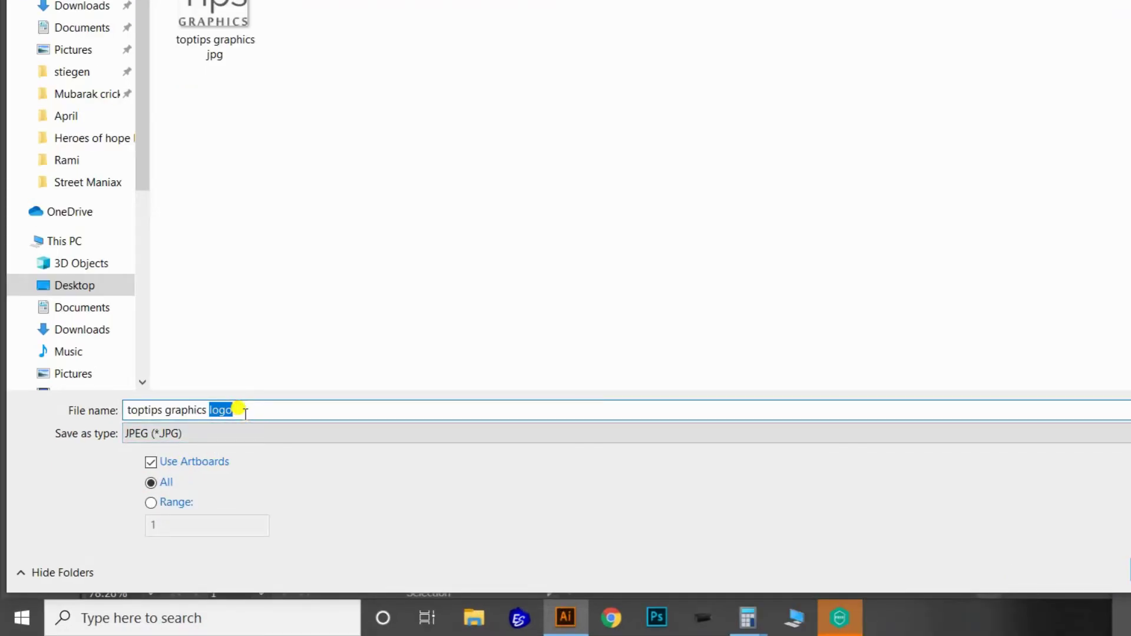
pyautogui.write('artboards')
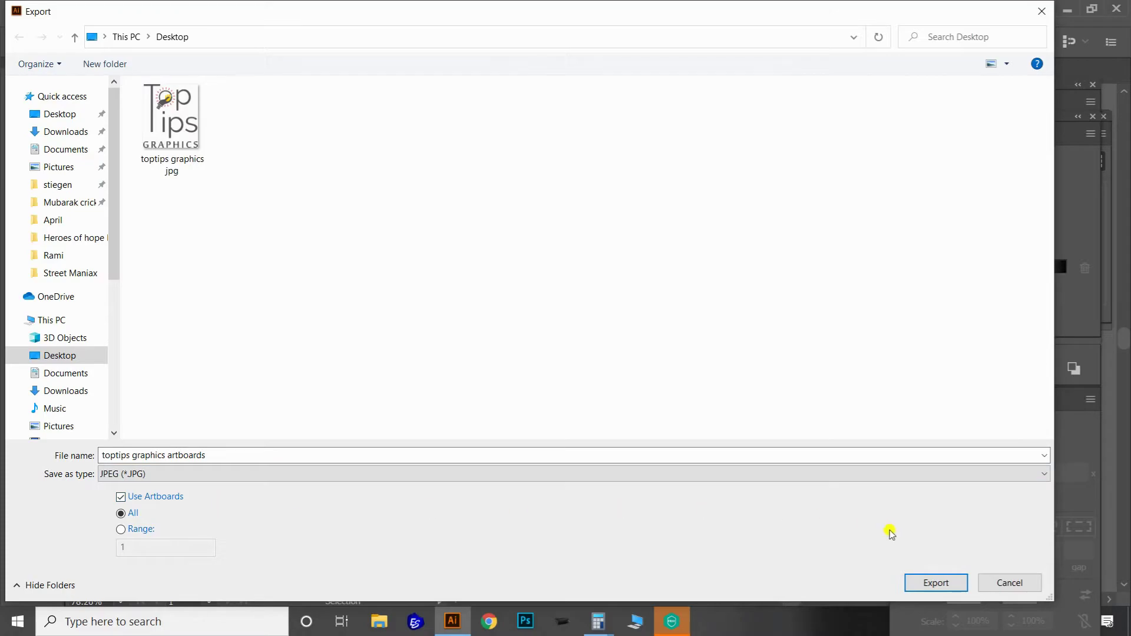
pyautogui.click(936, 583)
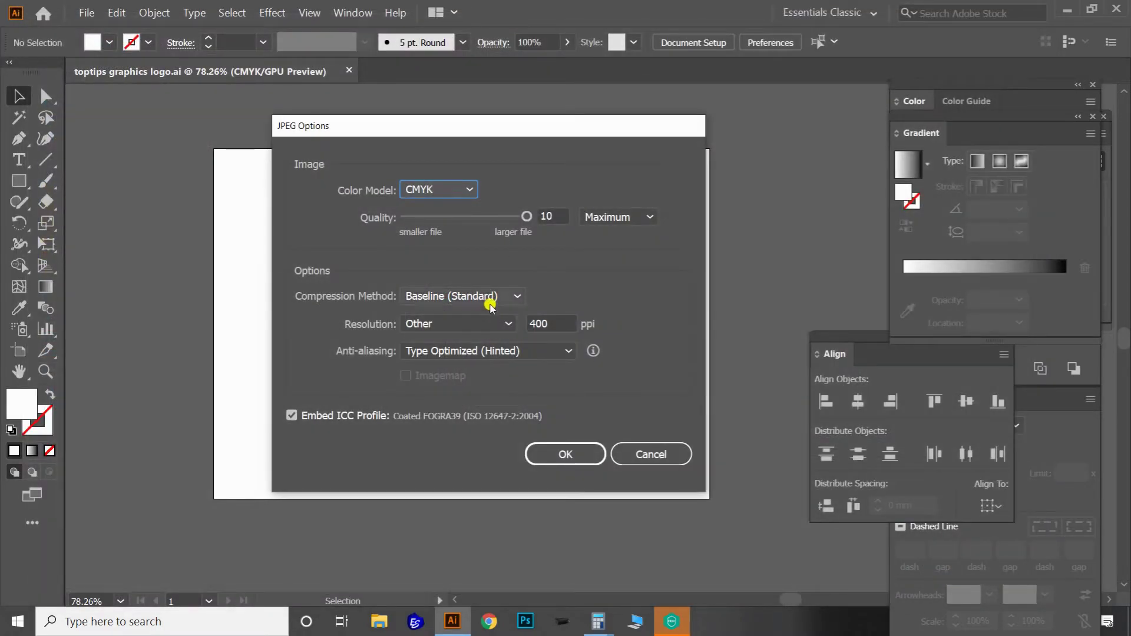
# Set the artboard JPEG's resolution to High (300 ppi) and complete the export.
pyautogui.click(510, 324)
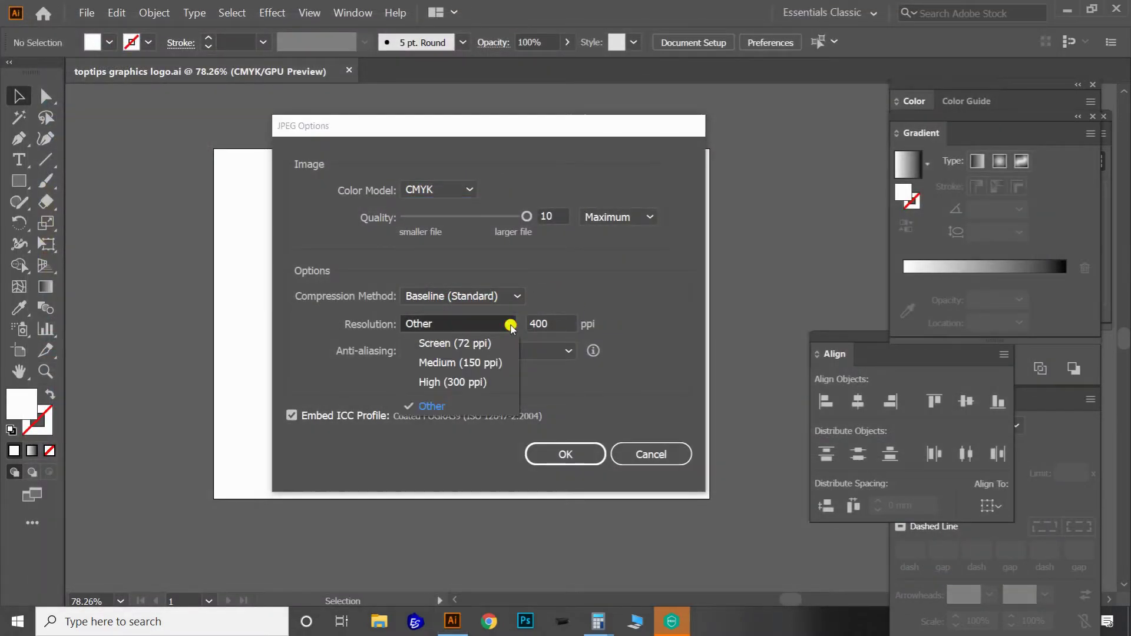
pyautogui.click(480, 381)
pyautogui.click(572, 456)
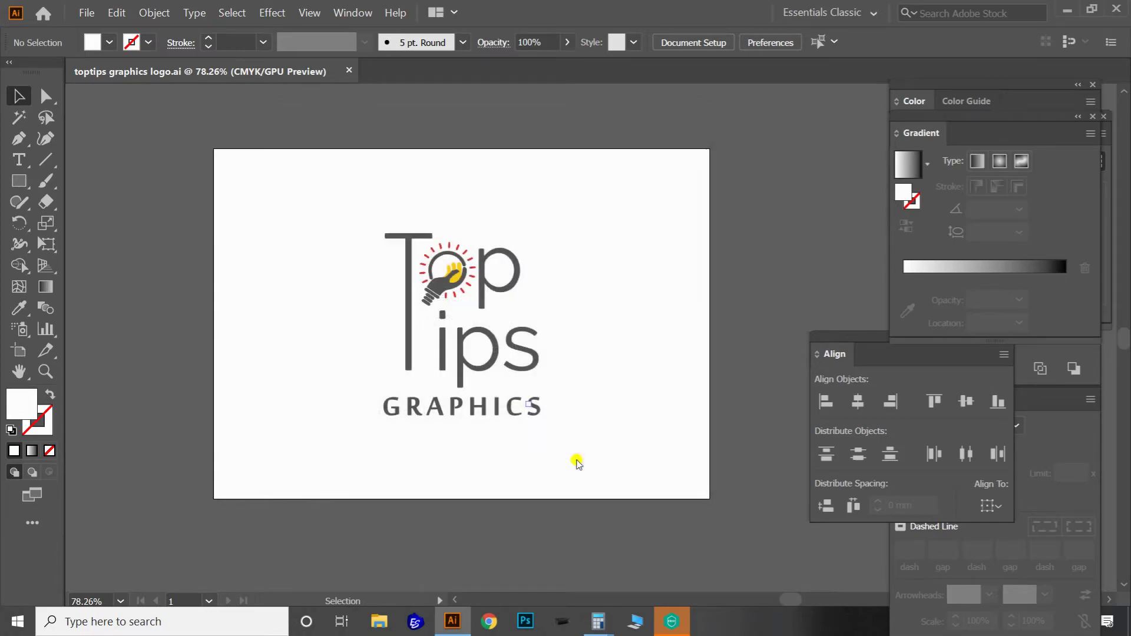
# Open the exported artboard image from the desktop, examine its margins, lettering and symbol magnified, and close the viewer.
pyautogui.click(1069, 11)
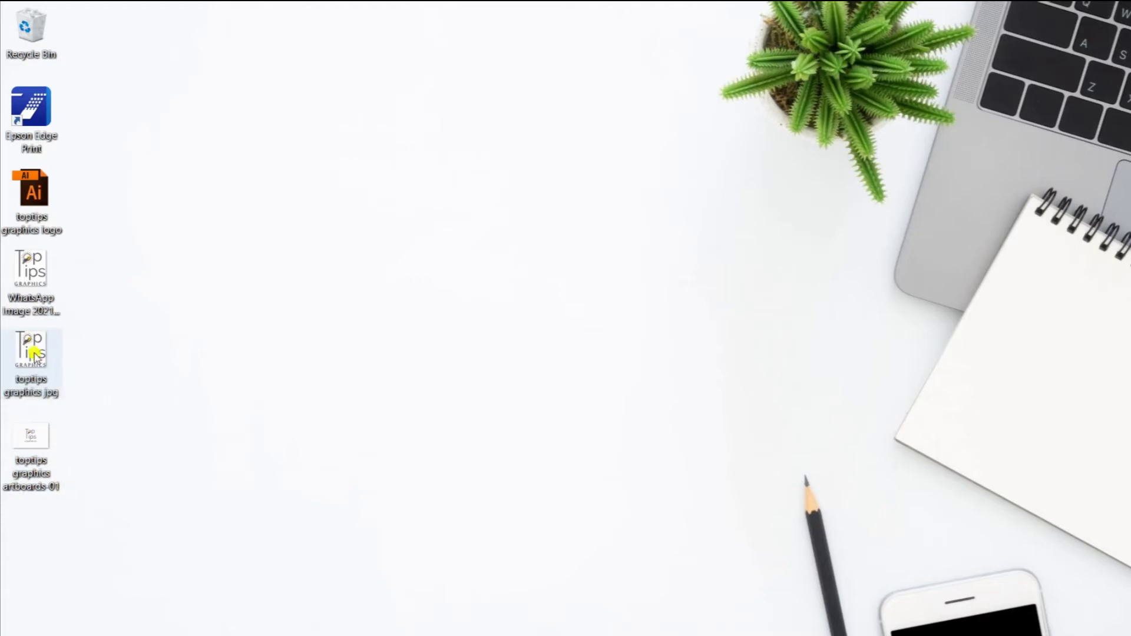
pyautogui.click(31, 354)
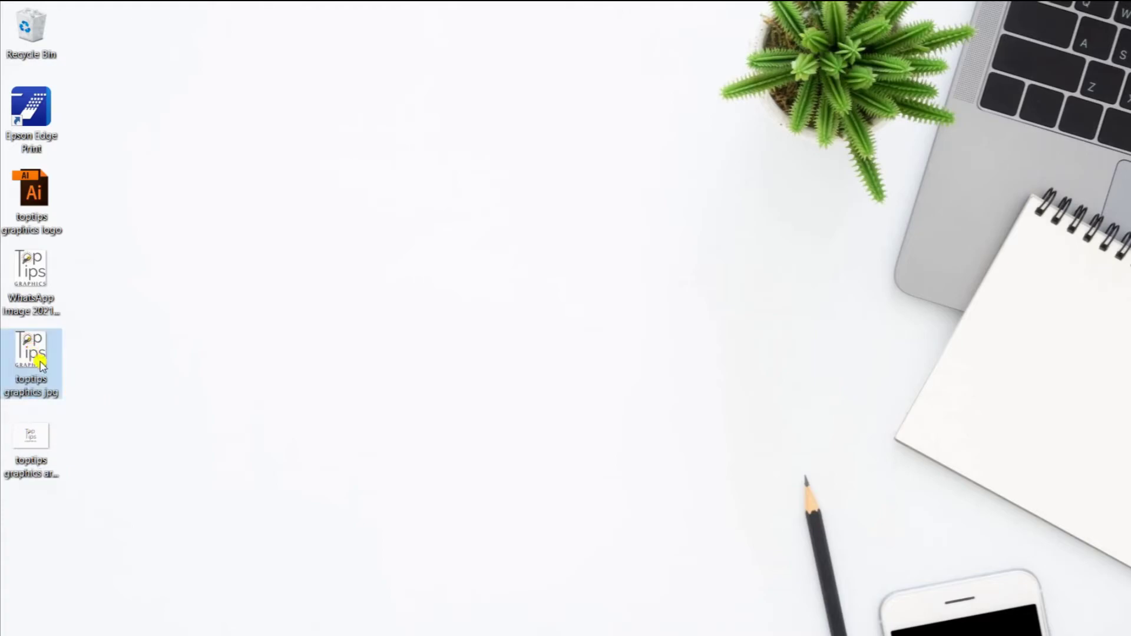
pyautogui.click(34, 451)
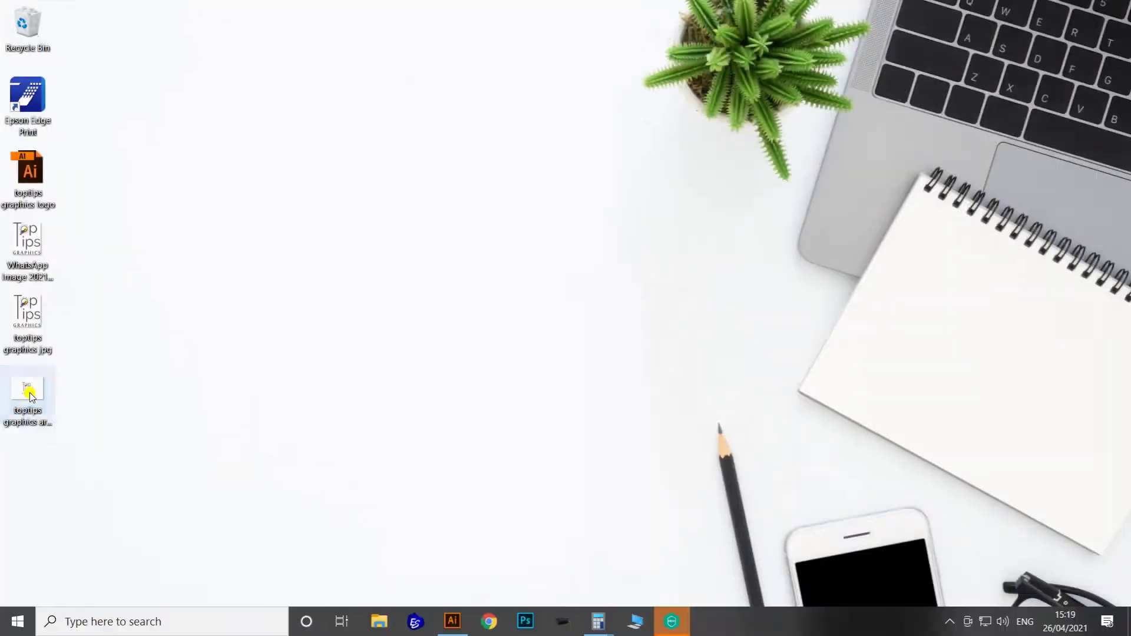
pyautogui.doubleClick(30, 393)
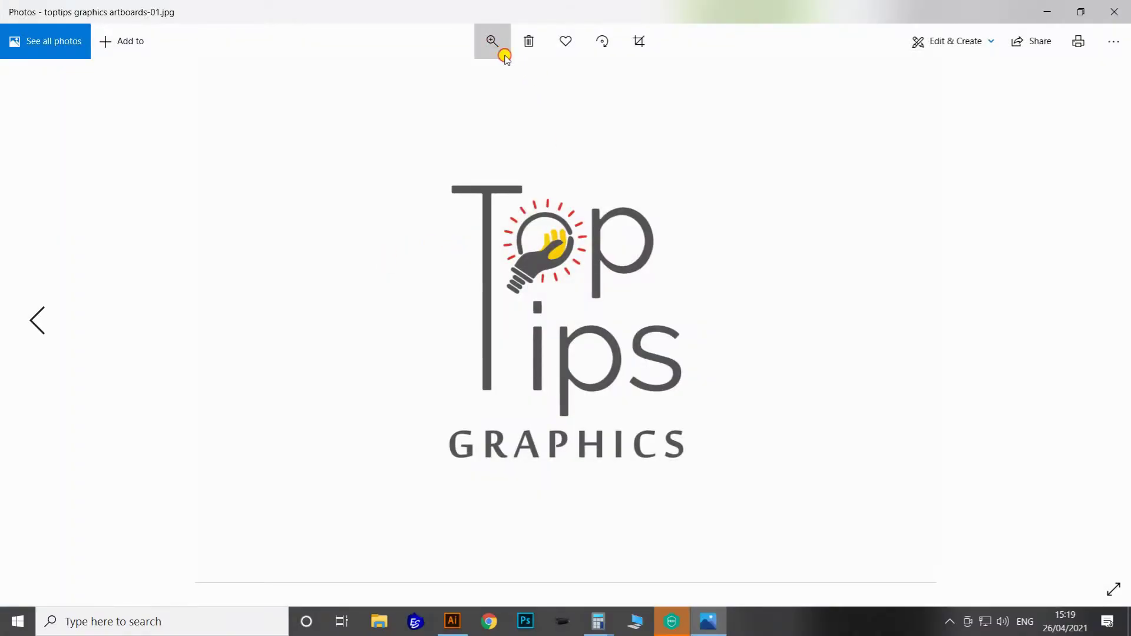
pyautogui.click(495, 45)
pyautogui.click(487, 79)
pyautogui.click(493, 43)
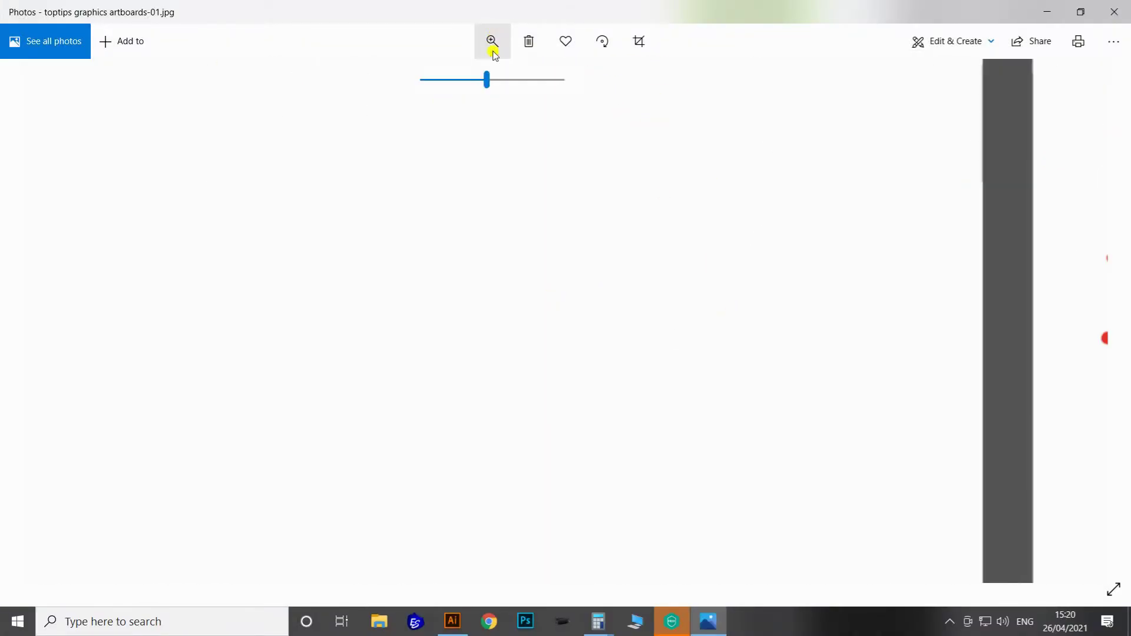
pyautogui.scroll(-5, 518, 144)
pyautogui.moveTo(653, 315); pyautogui.dragTo(498, 114)
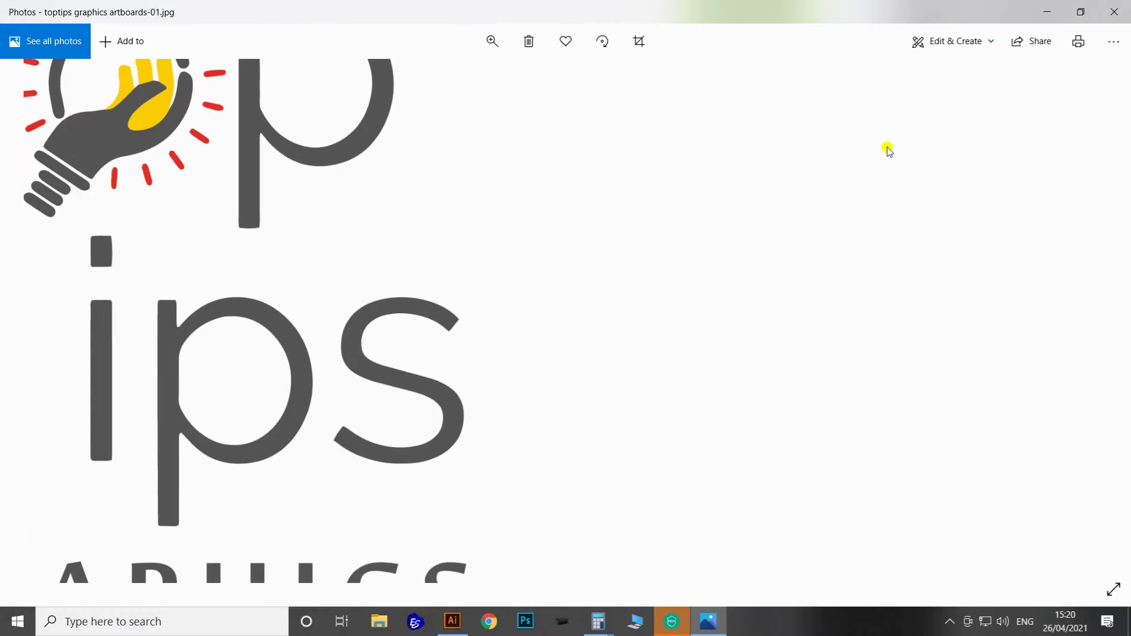
pyautogui.moveTo(171, 502); pyautogui.dragTo(548, 273)
pyautogui.scroll(6, 604, 285)
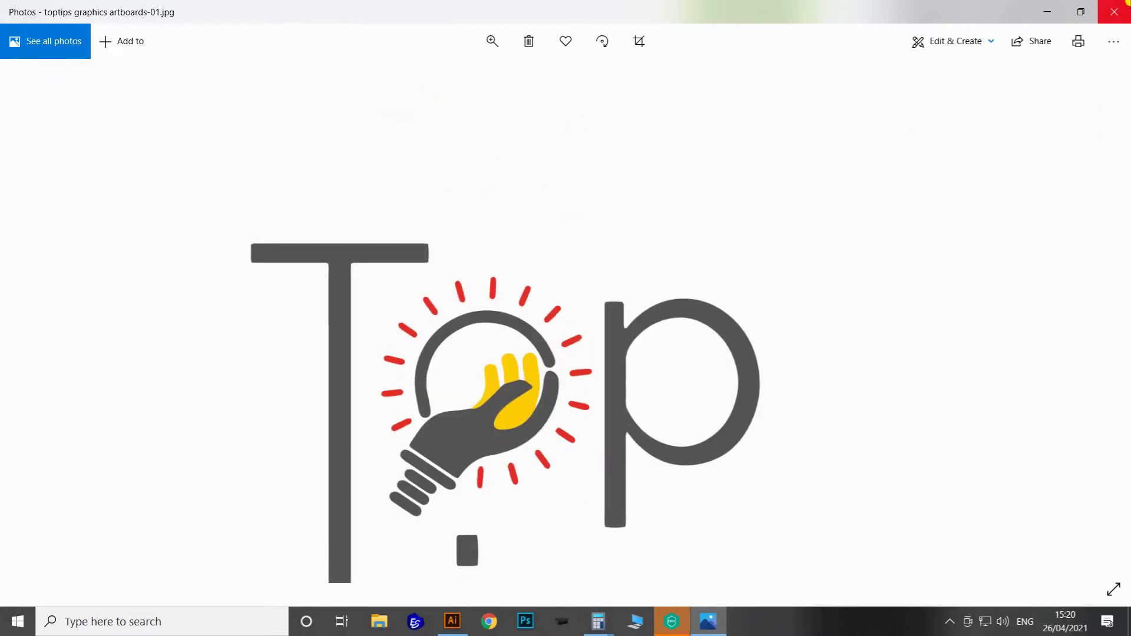
pyautogui.click(1114, 12)
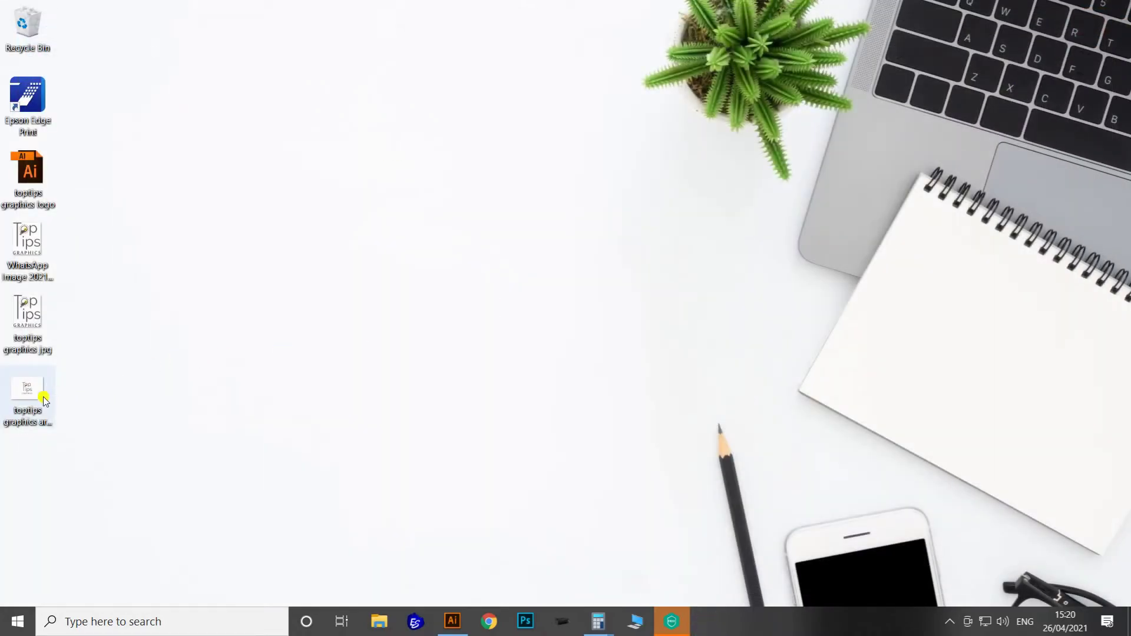
# Switch to Illustrator, select the logo group, and export it to the Desktop as PNG with Use Artboards off, proceeding to the PNG options.
pyautogui.click(12, 389)
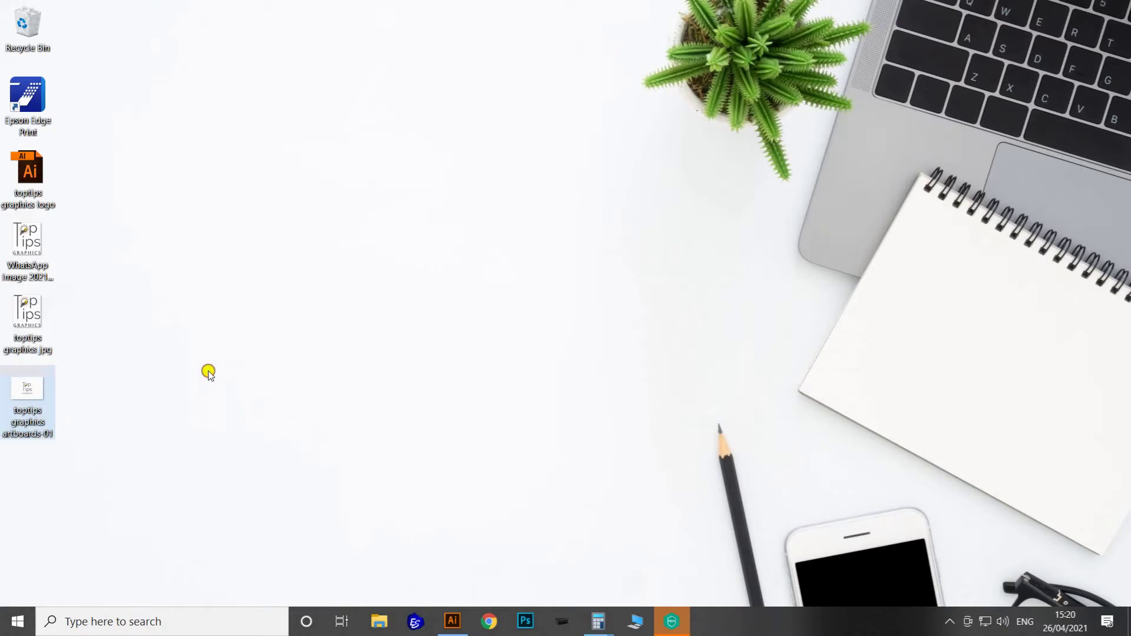
pyautogui.click(453, 621)
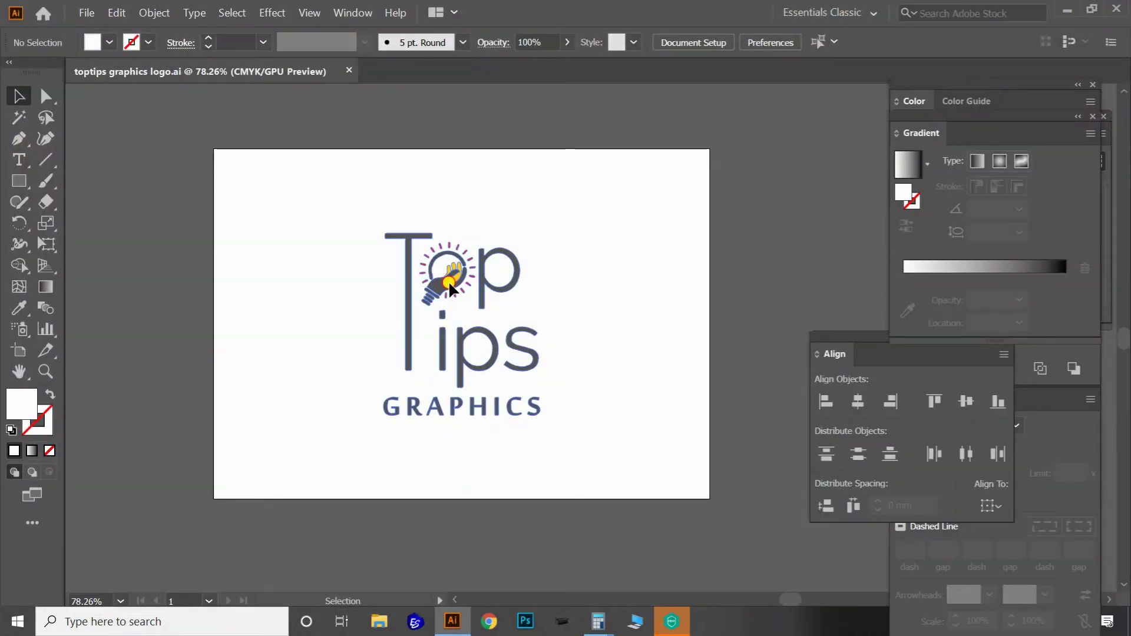
pyautogui.click(448, 281)
pyautogui.click(82, 13)
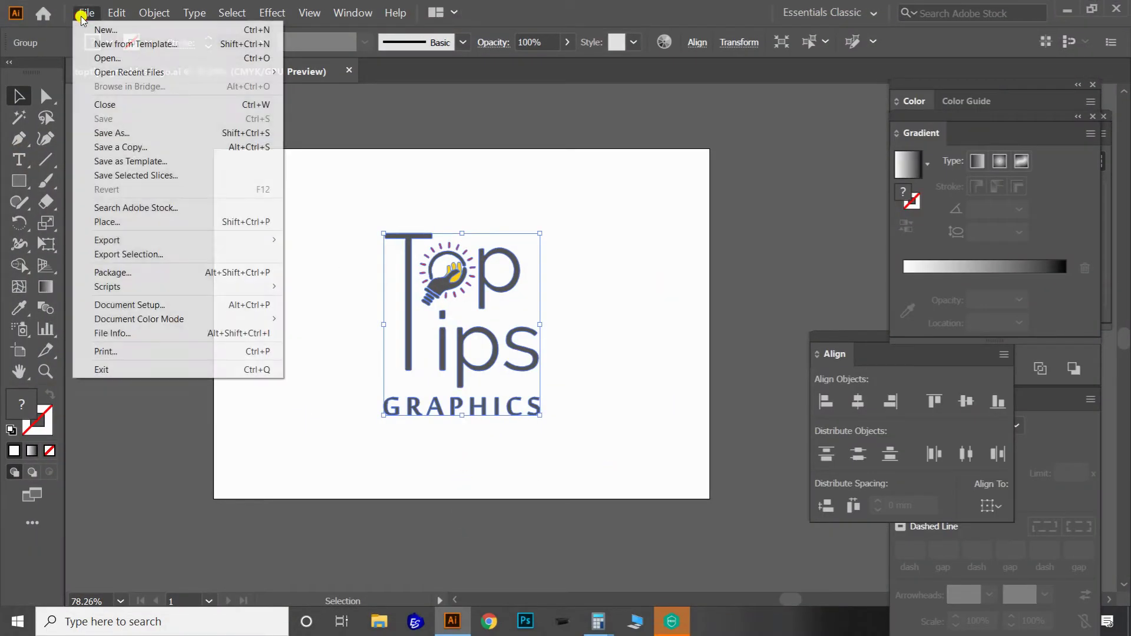
pyautogui.moveTo(125, 247)
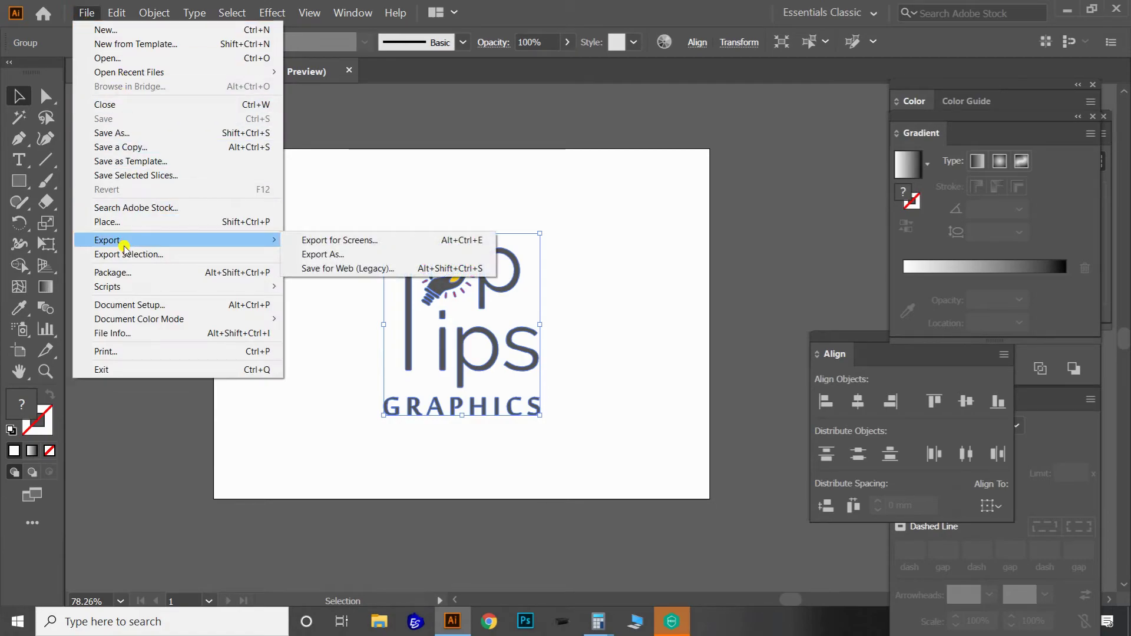
pyautogui.click(335, 255)
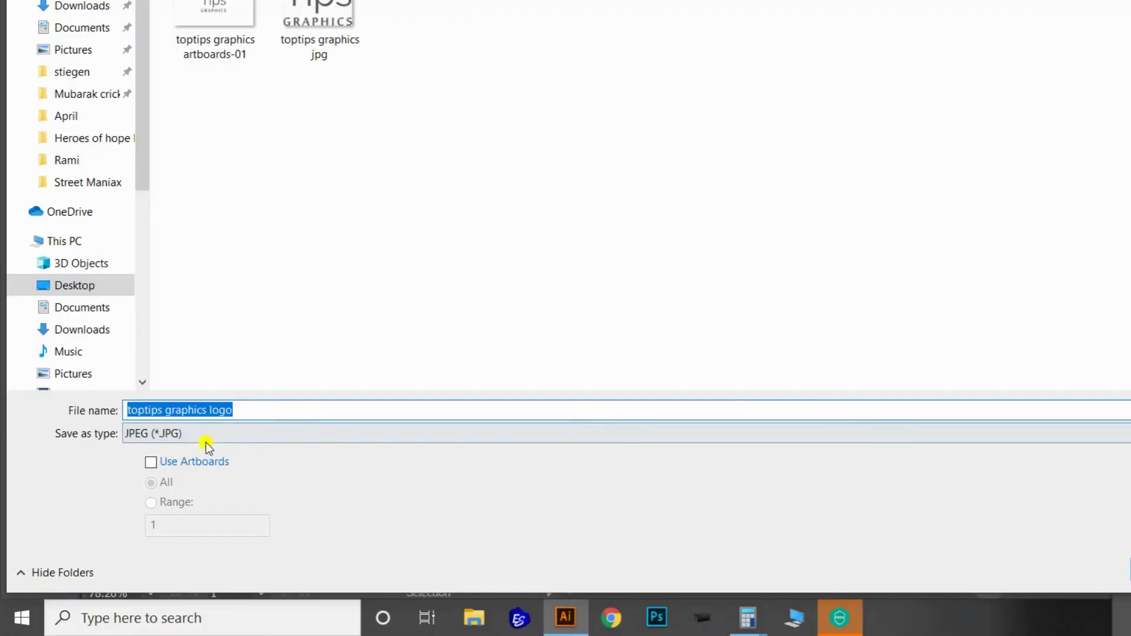
pyautogui.click(160, 475)
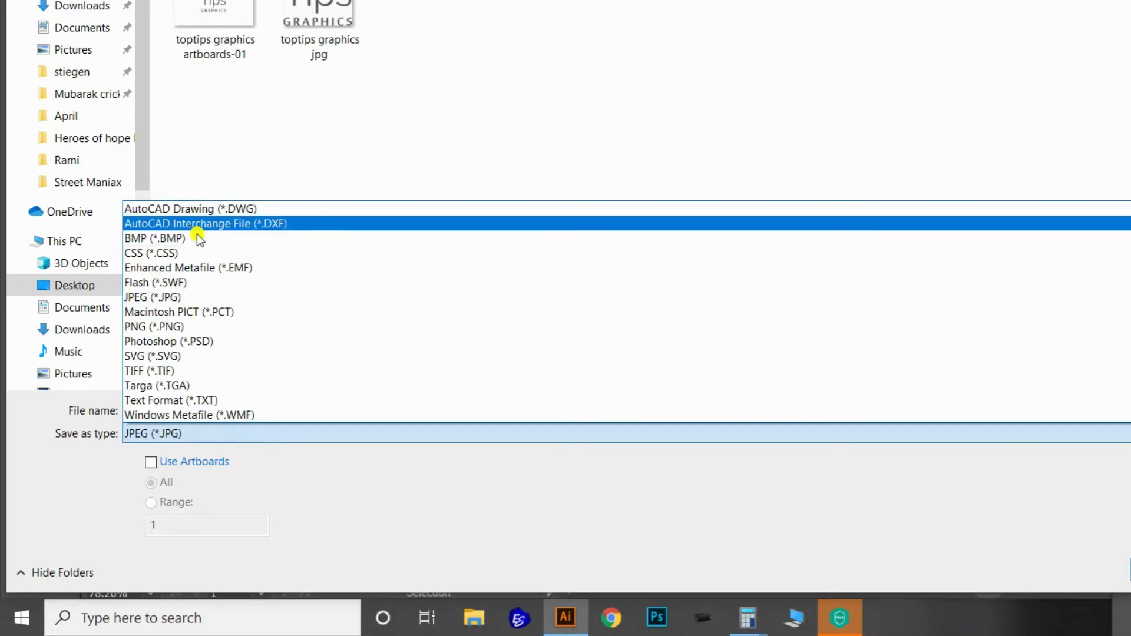
pyautogui.click(160, 328)
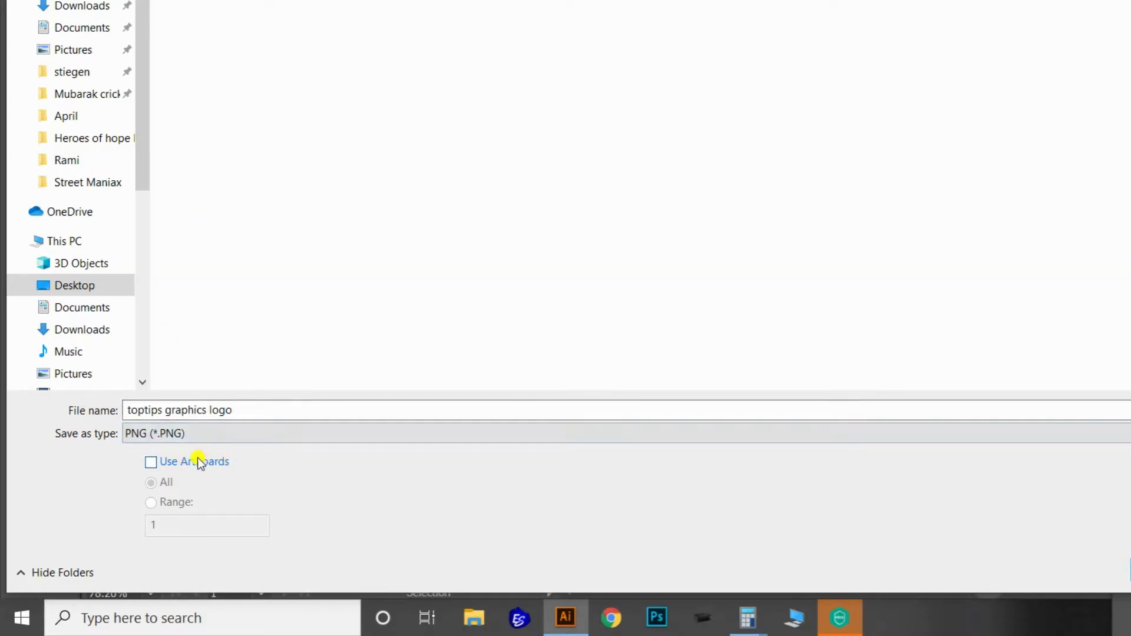
pyautogui.click(176, 465)
pyautogui.click(176, 466)
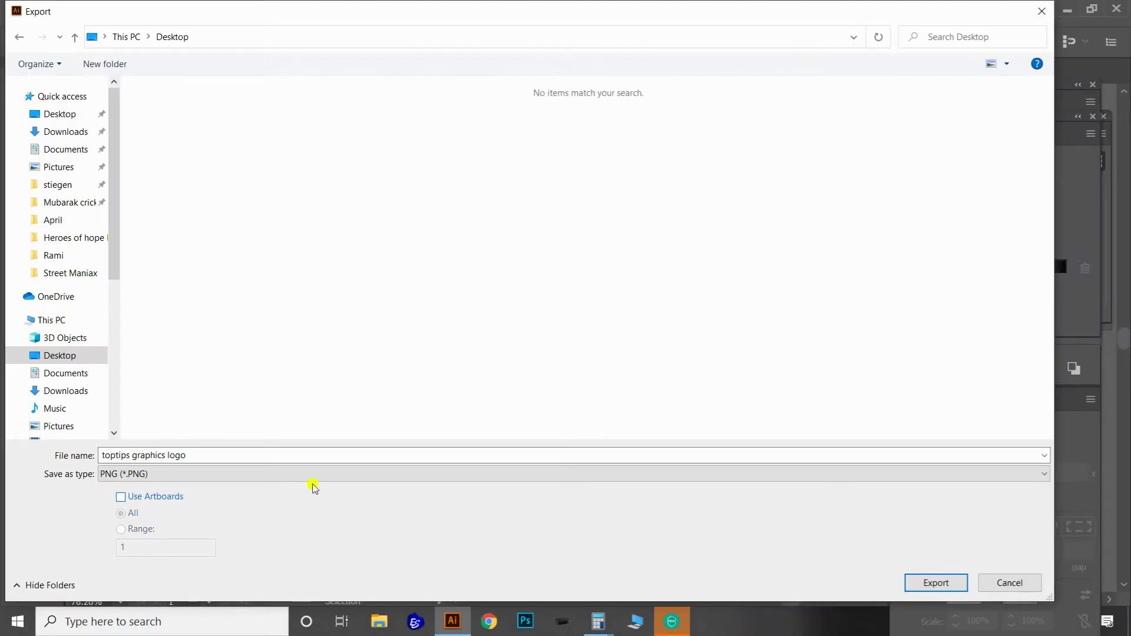
pyautogui.click(936, 583)
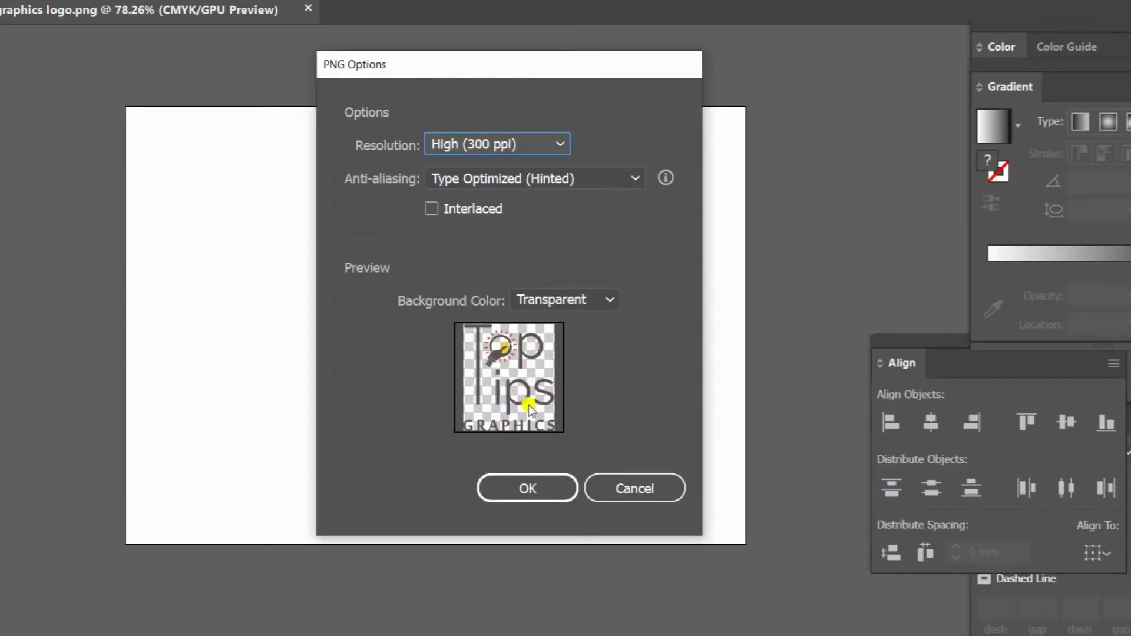
# Preview the PNG with Black and White background colors, and return the background to Transparent.
pyautogui.click(586, 300)
pyautogui.click(585, 299)
pyautogui.click(585, 300)
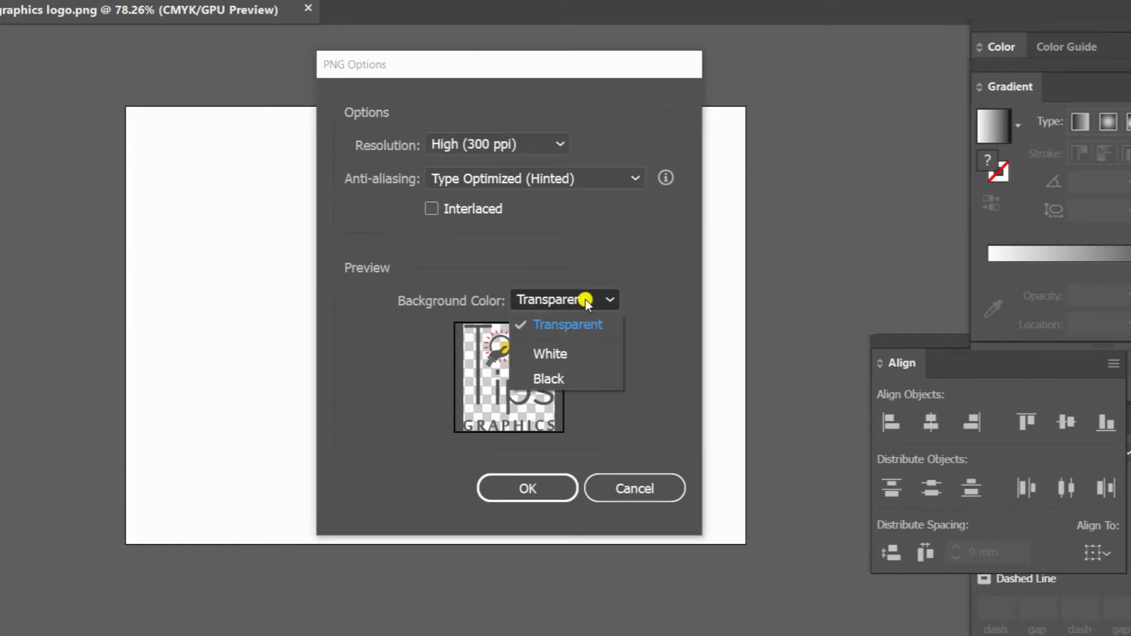
pyautogui.click(560, 378)
pyautogui.click(575, 299)
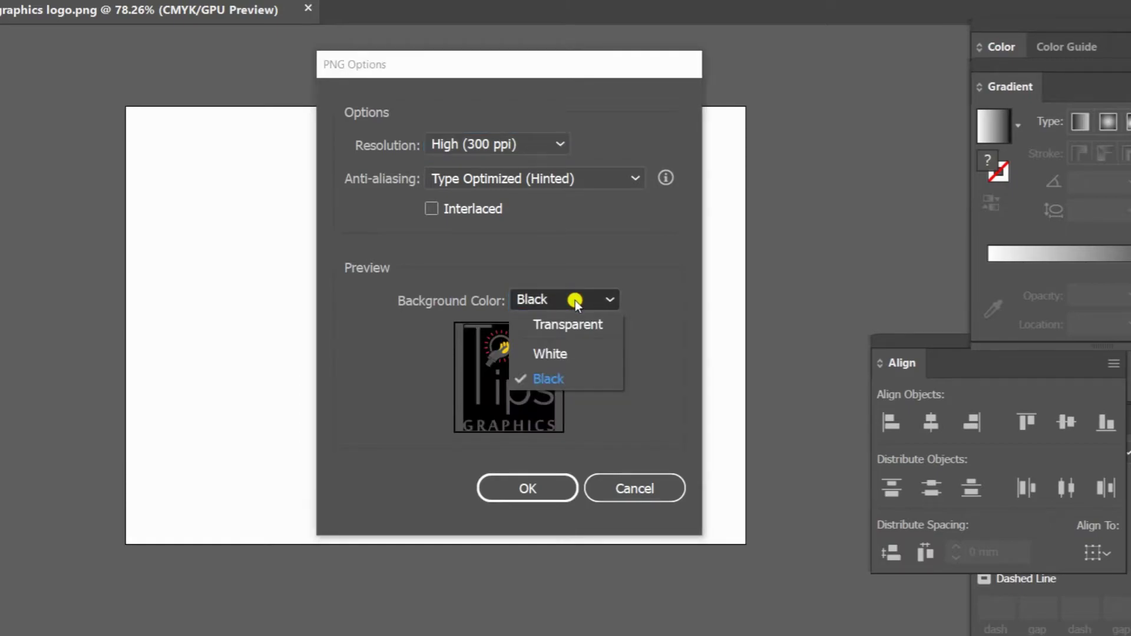
pyautogui.click(561, 352)
pyautogui.click(579, 298)
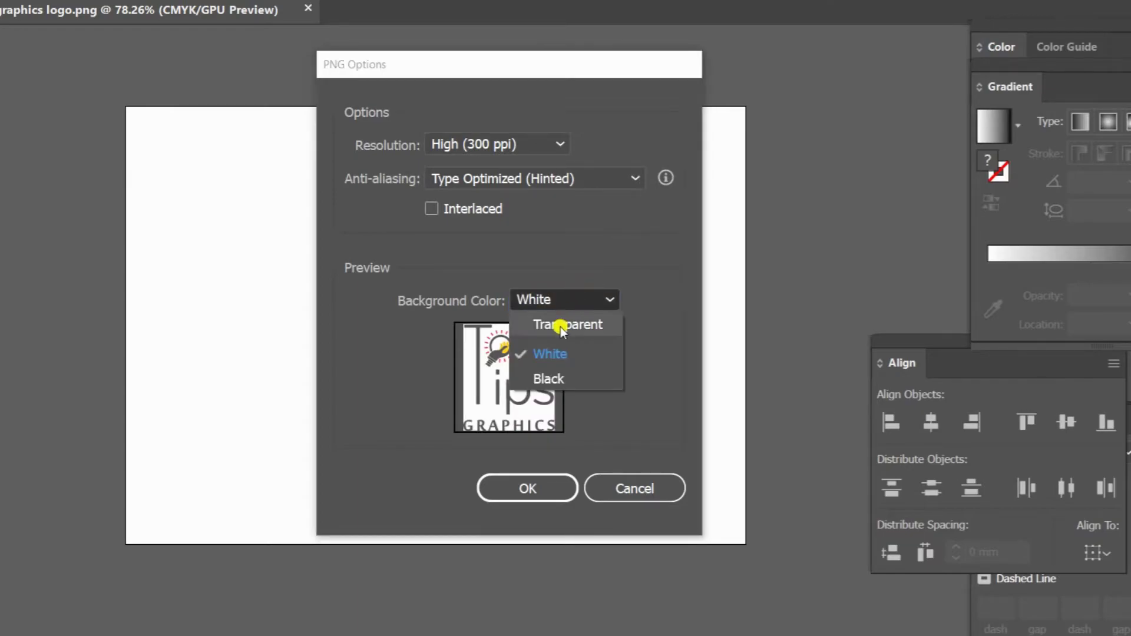
pyautogui.click(560, 326)
# Try Medium (150 ppi), settle the PNG resolution on High (300 ppi), and complete the export.
pyautogui.click(461, 148)
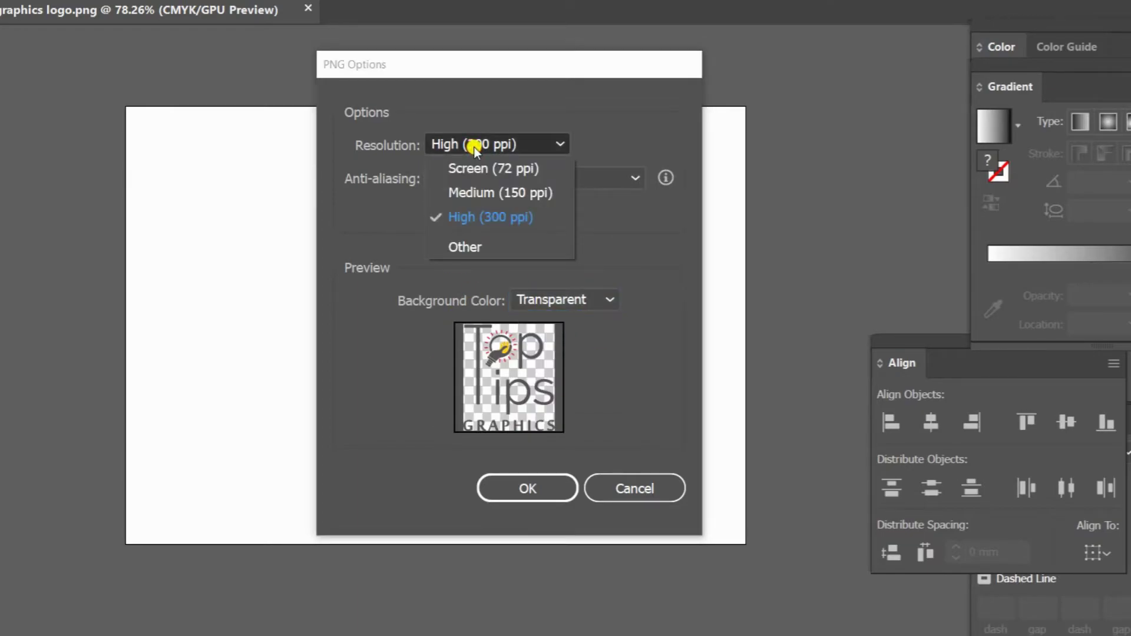
pyautogui.click(474, 189)
pyautogui.click(453, 144)
pyautogui.click(488, 189)
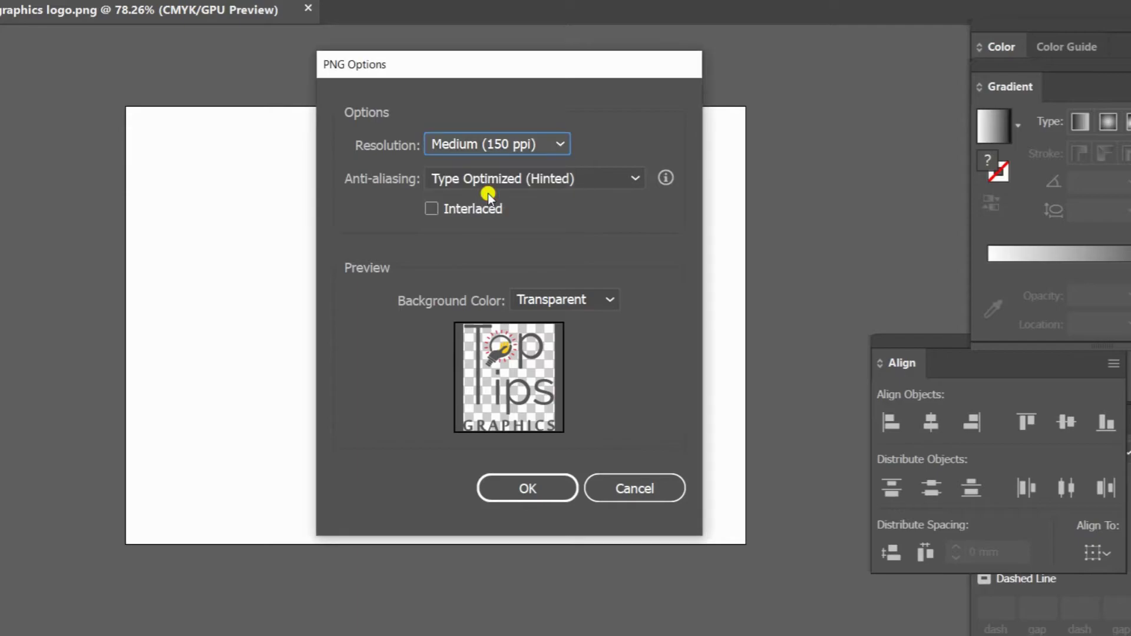
pyautogui.click(512, 184)
pyautogui.click(514, 183)
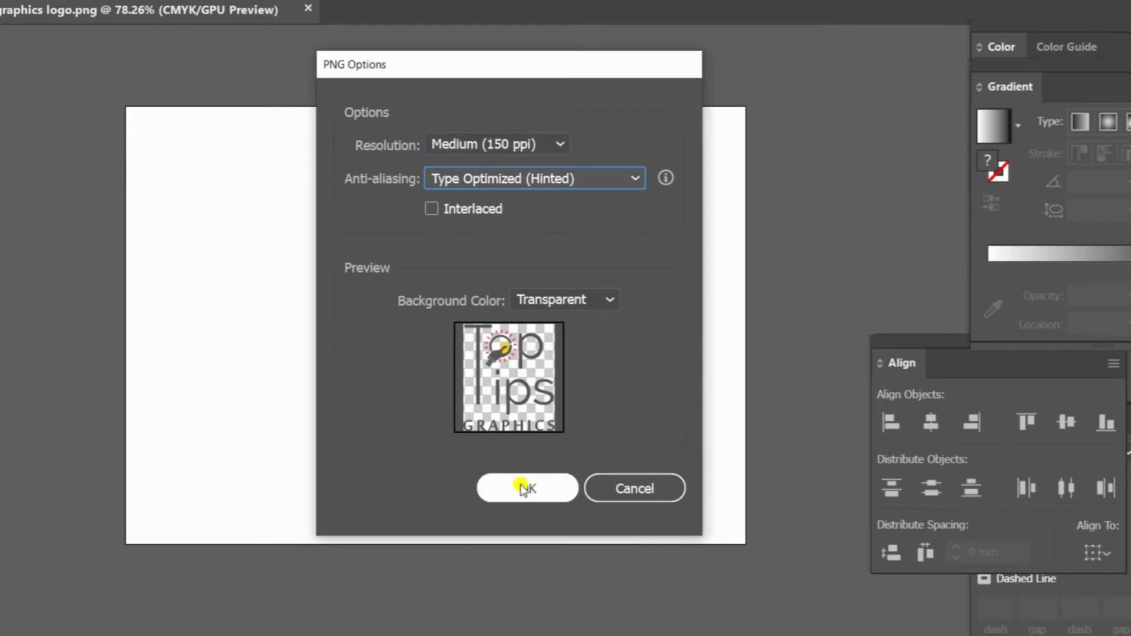
pyautogui.click(519, 144)
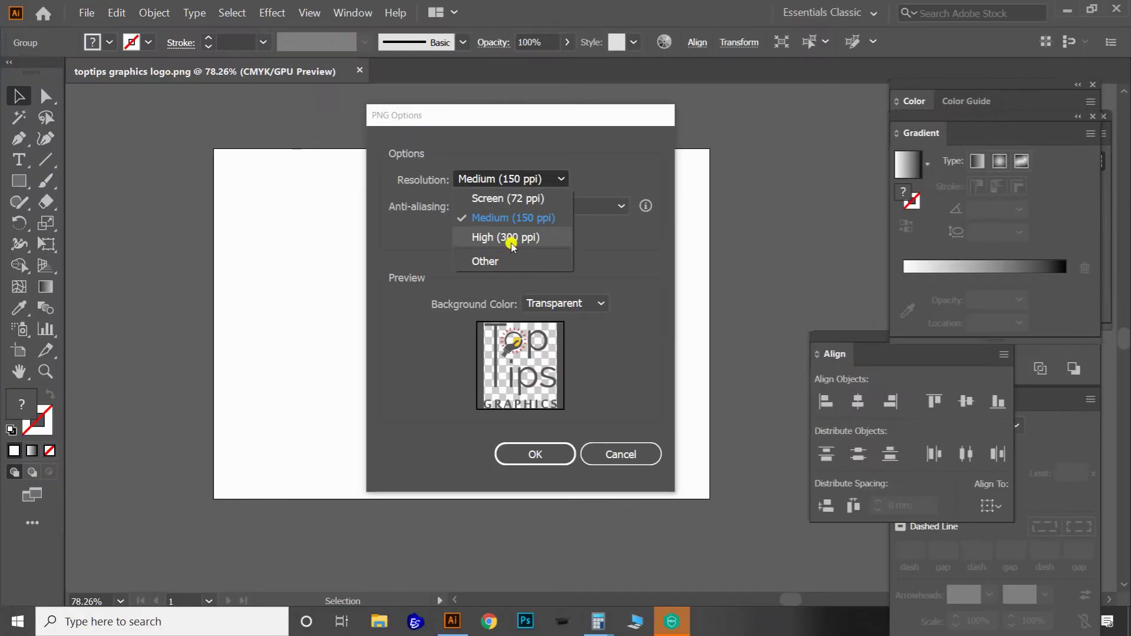
pyautogui.click(504, 218)
pyautogui.click(537, 454)
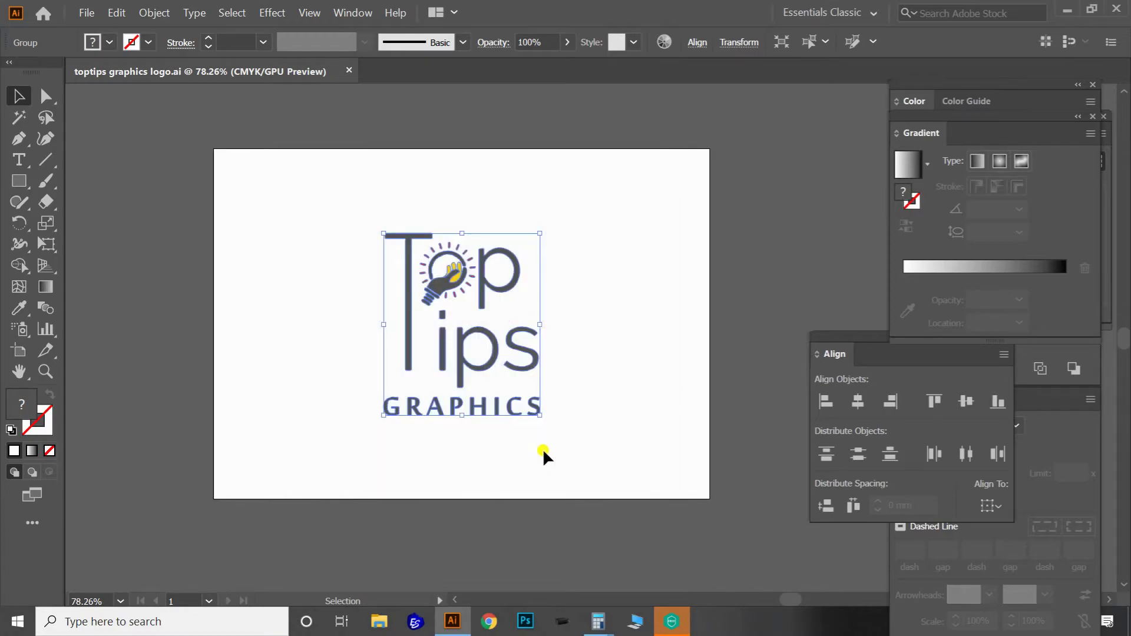
# Place the exported PNG from the desktop into the Illustrator document, beside the artboard.
pyautogui.press('super+d')
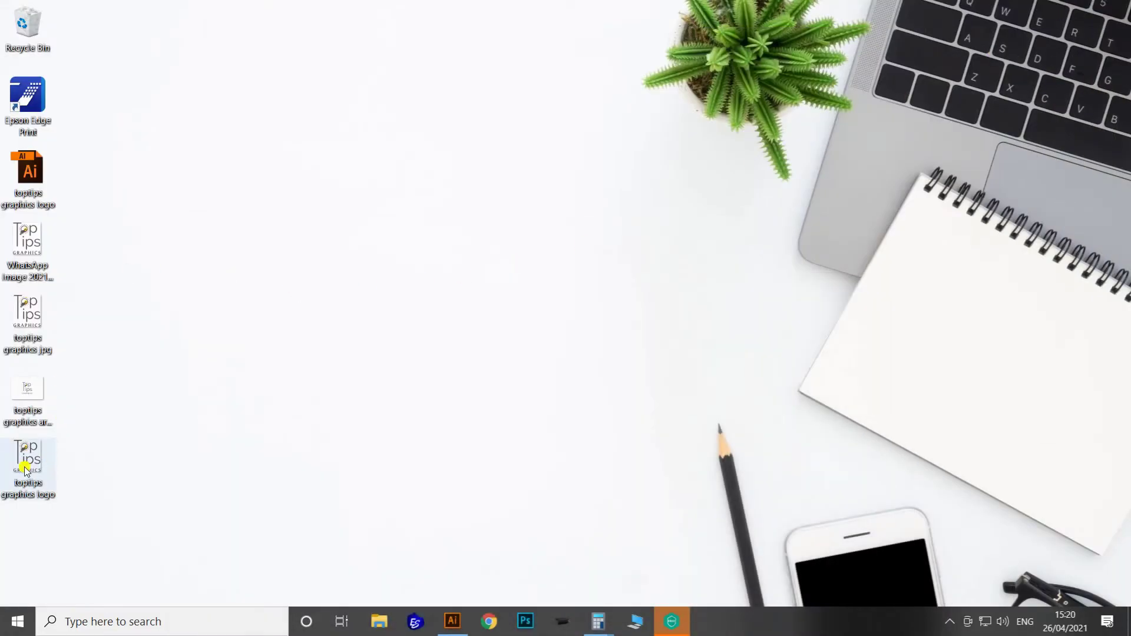
pyautogui.moveTo(26, 459); pyautogui.dragTo(140, 322)
pyautogui.click(656, 389)
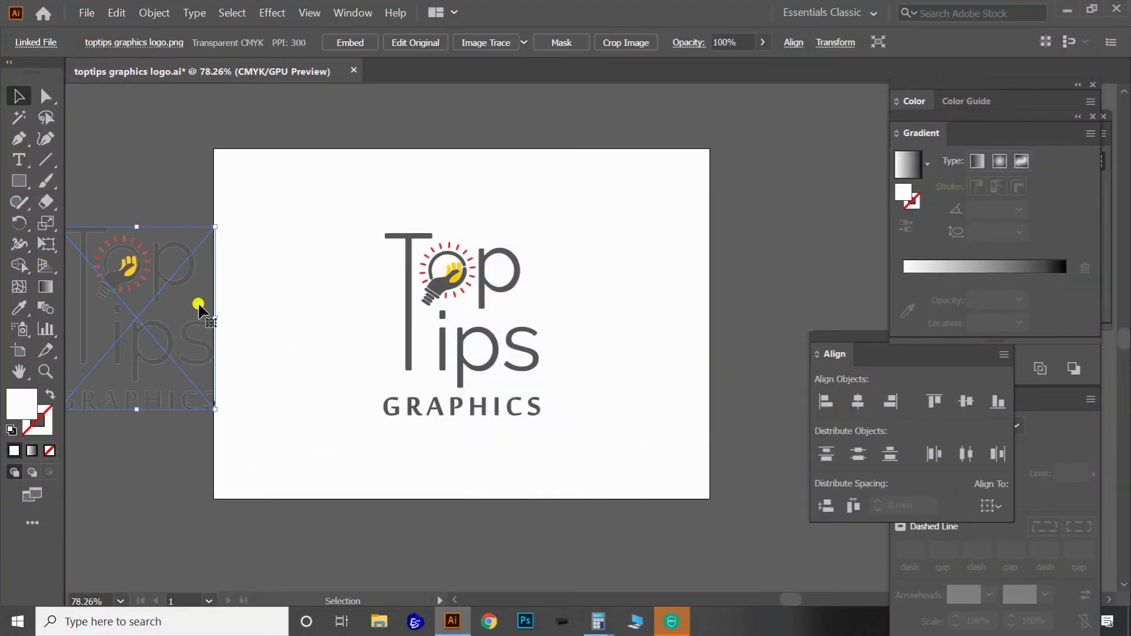
pyautogui.moveTo(287, 294); pyautogui.dragTo(442, 293)
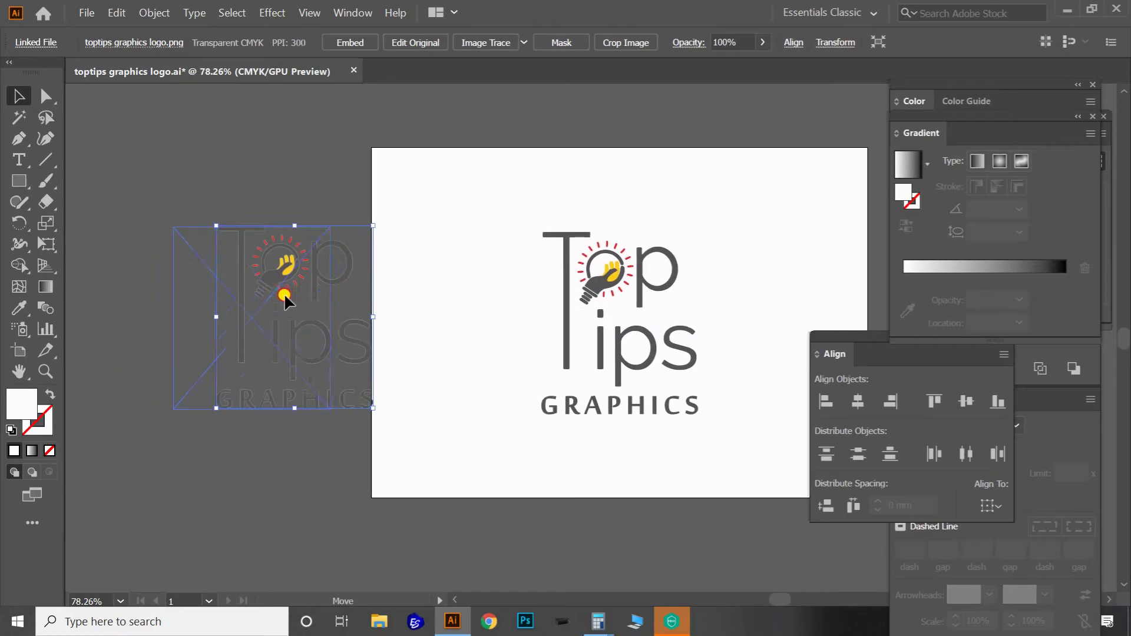
# Move the placed PNG around on the grey canvas to check its transparency, and delete it.
pyautogui.moveTo(284, 292); pyautogui.dragTo(229, 292)
pyautogui.click(299, 184)
pyautogui.click(276, 295)
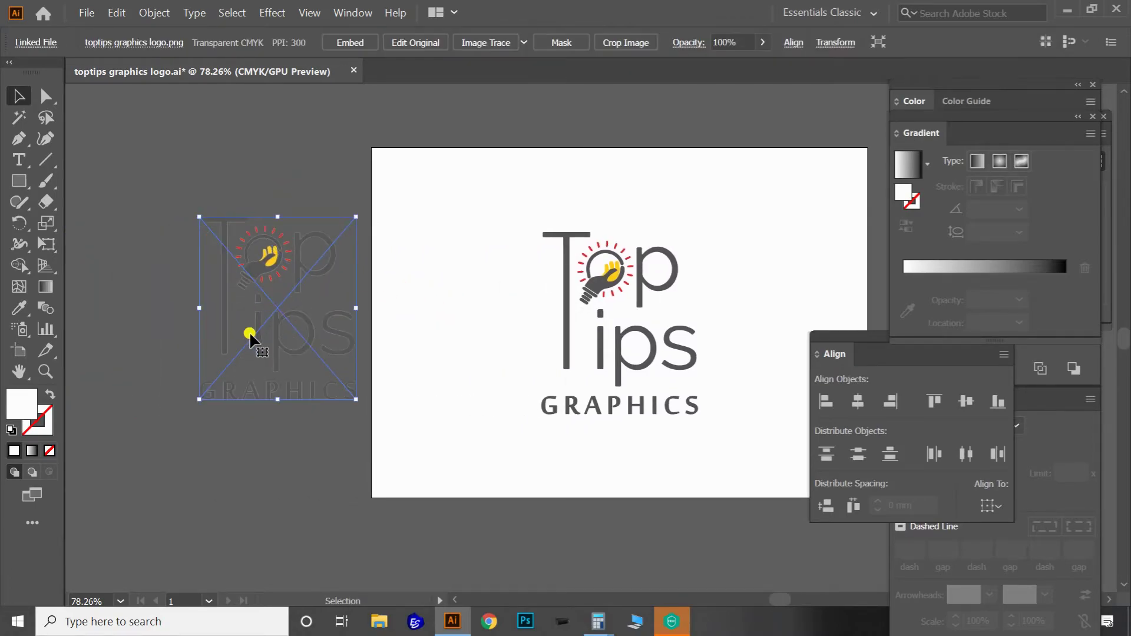
pyautogui.moveTo(249, 331); pyautogui.dragTo(298, 302)
pyautogui.press('Delete')
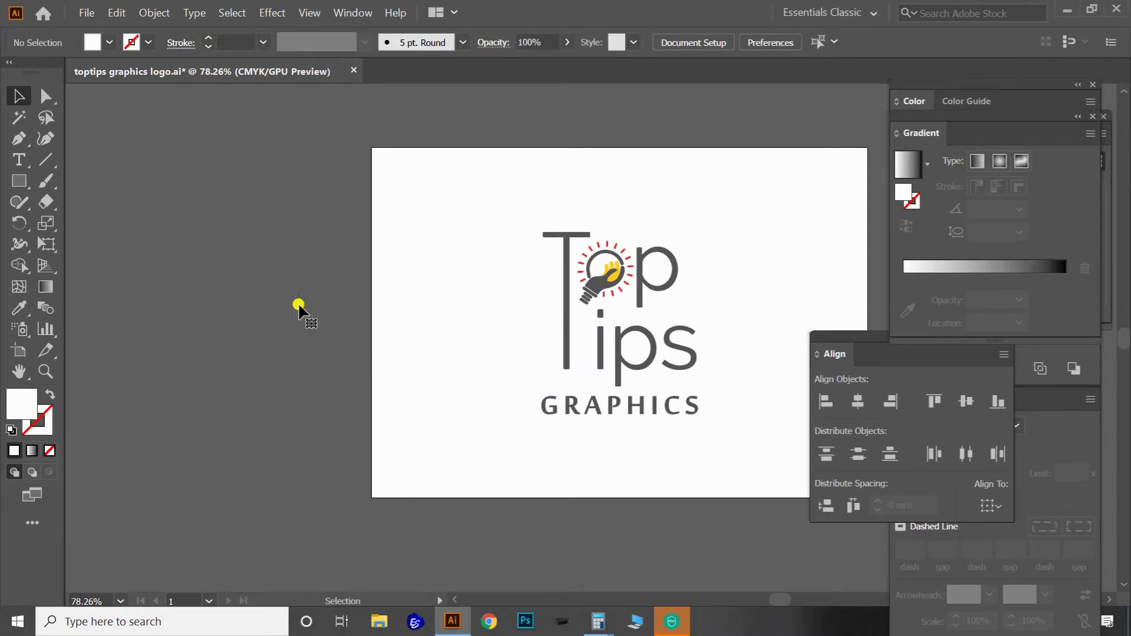
pyautogui.moveTo(469, 277); pyautogui.dragTo(257, 293)
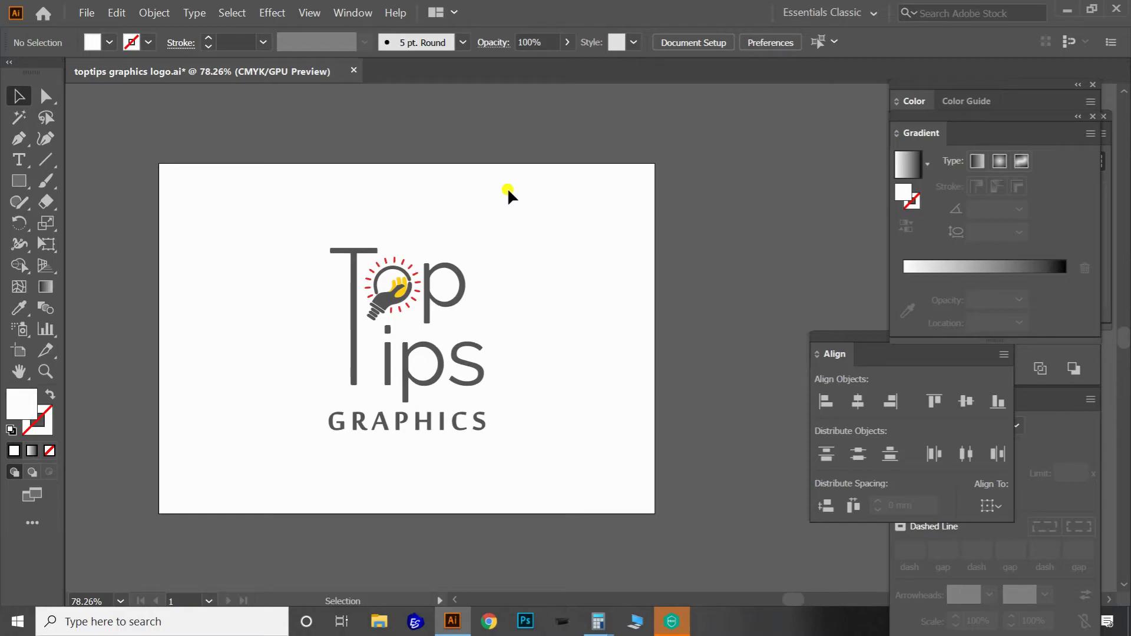
pyautogui.click(1067, 9)
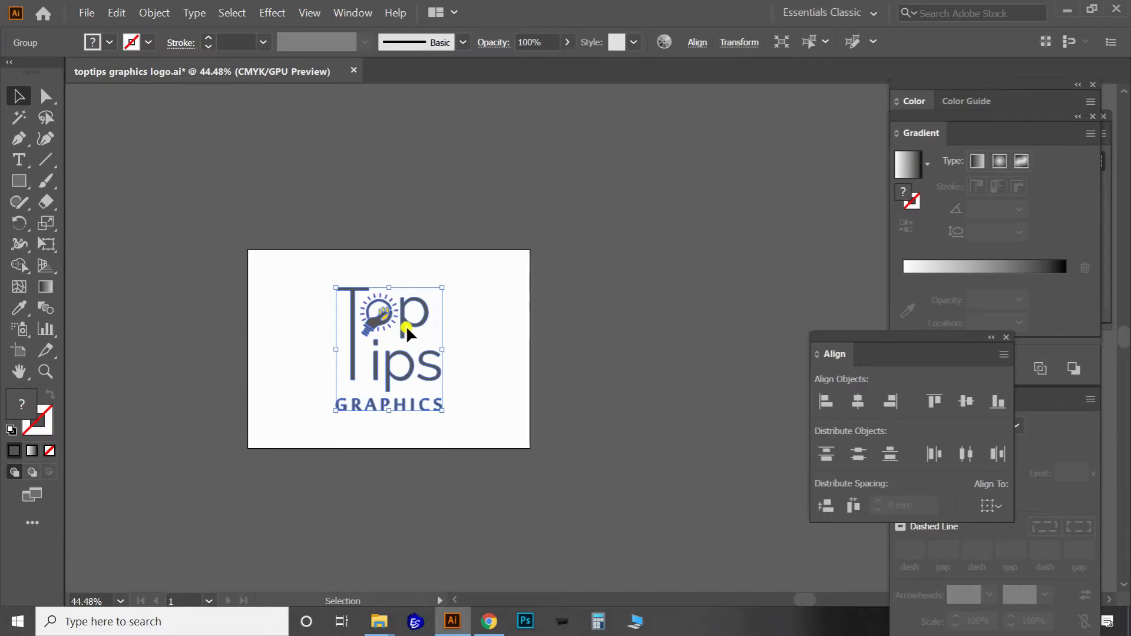
# Move the logo group toward the right side of the artboard, ungroup it, and deselect the parts.
pyautogui.moveTo(411, 319)
pyautogui.mouseDown()
pyautogui.moveTo(450, 307)
pyautogui.moveTo(443, 321)
pyautogui.moveTo(413, 317)
pyautogui.mouseUp()
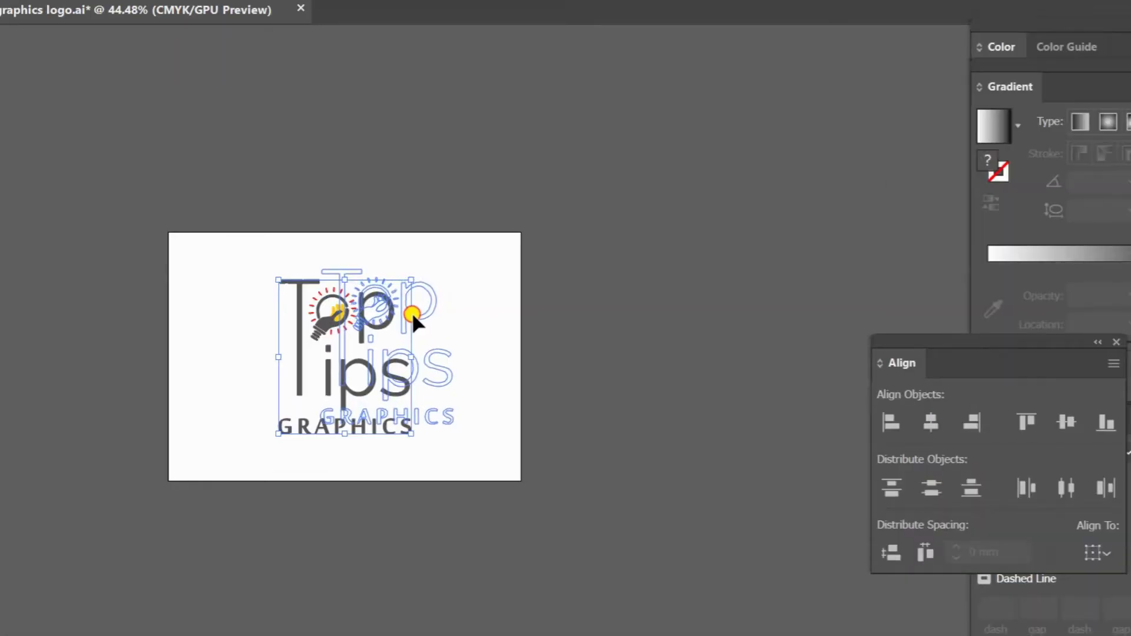
pyautogui.rightClick(414, 317)
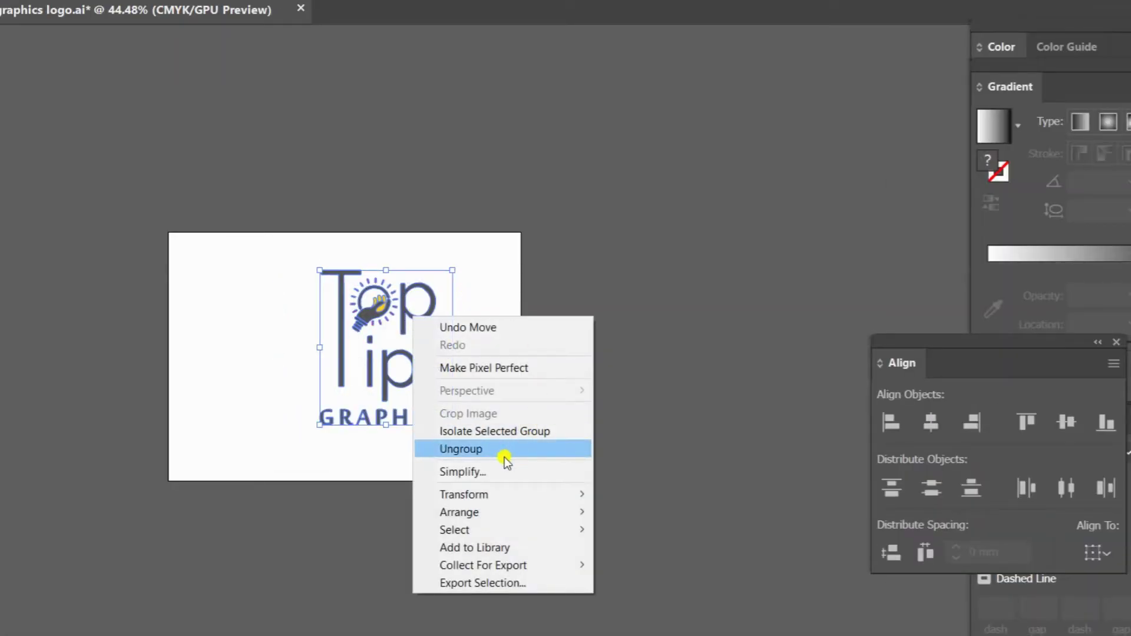
pyautogui.click(462, 449)
pyautogui.click(716, 245)
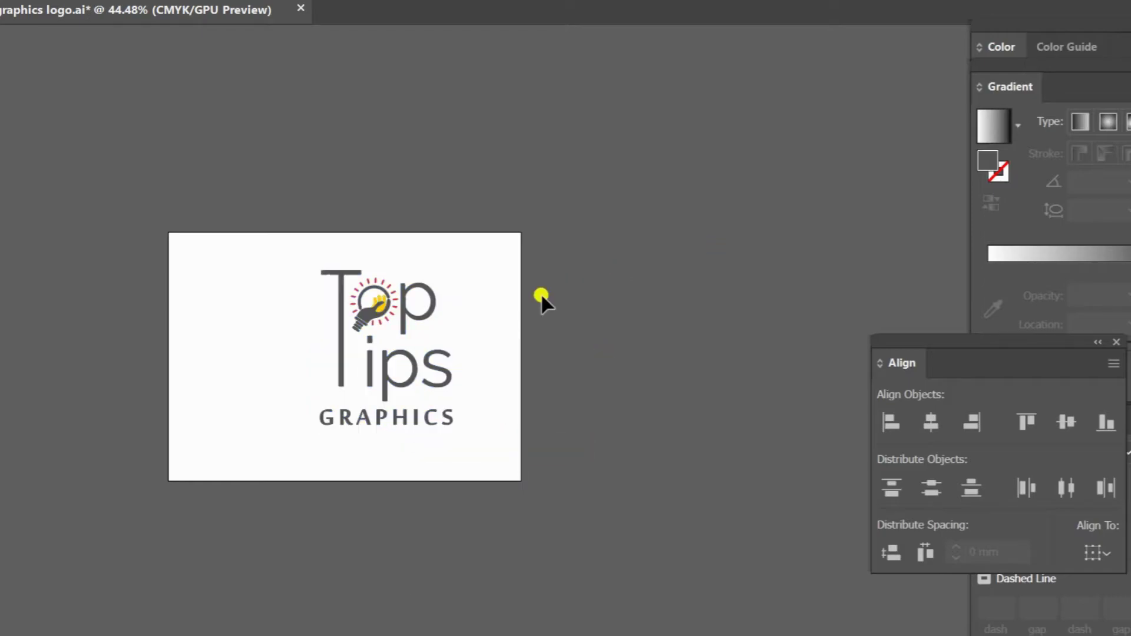
# Try moving the Top Tips artwork and the GRAPHICS text separately, undoing each move.
pyautogui.moveTo(427, 313); pyautogui.dragTo(524, 253)
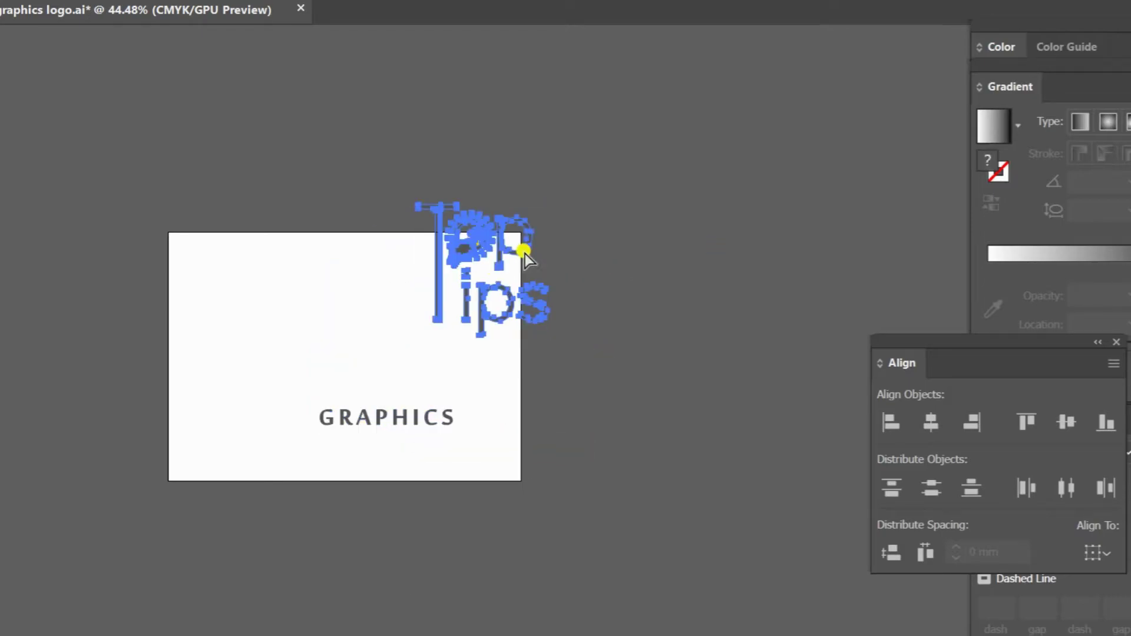
pyautogui.hotkey('ctrl', 'z')
pyautogui.moveTo(426, 415); pyautogui.dragTo(458, 494)
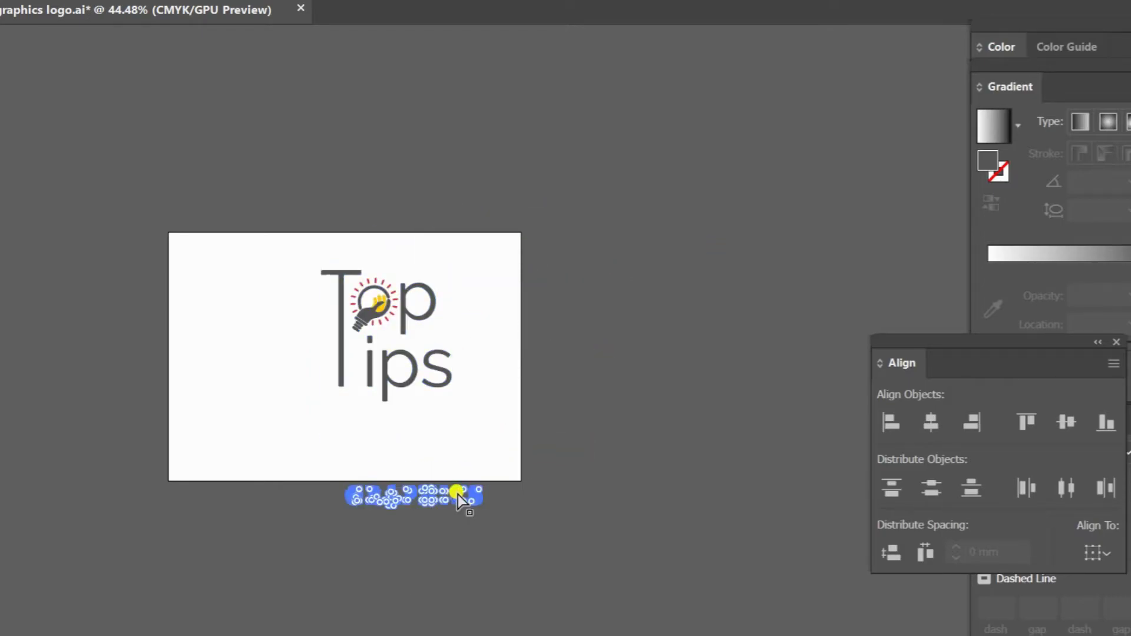
pyautogui.hotkey('ctrl', 'z')
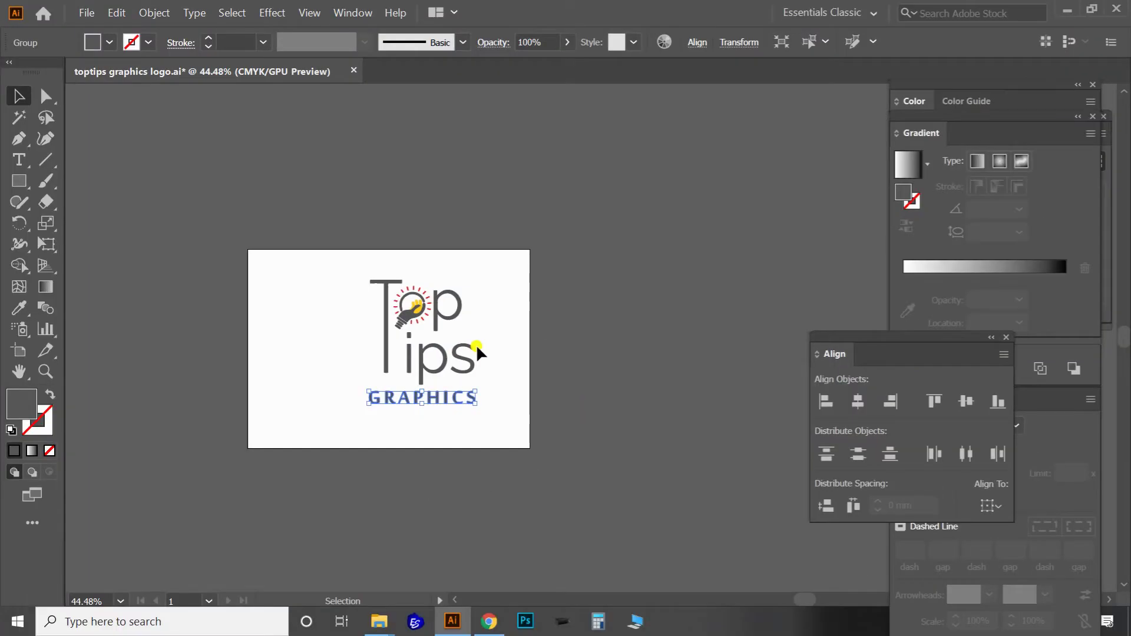
# Duplicate the Top Tips artwork on the left of the artboard and delete the copy's lettering, leaving its bulb symbol.
pyautogui.moveTo(437, 317); pyautogui.dragTo(303, 303)
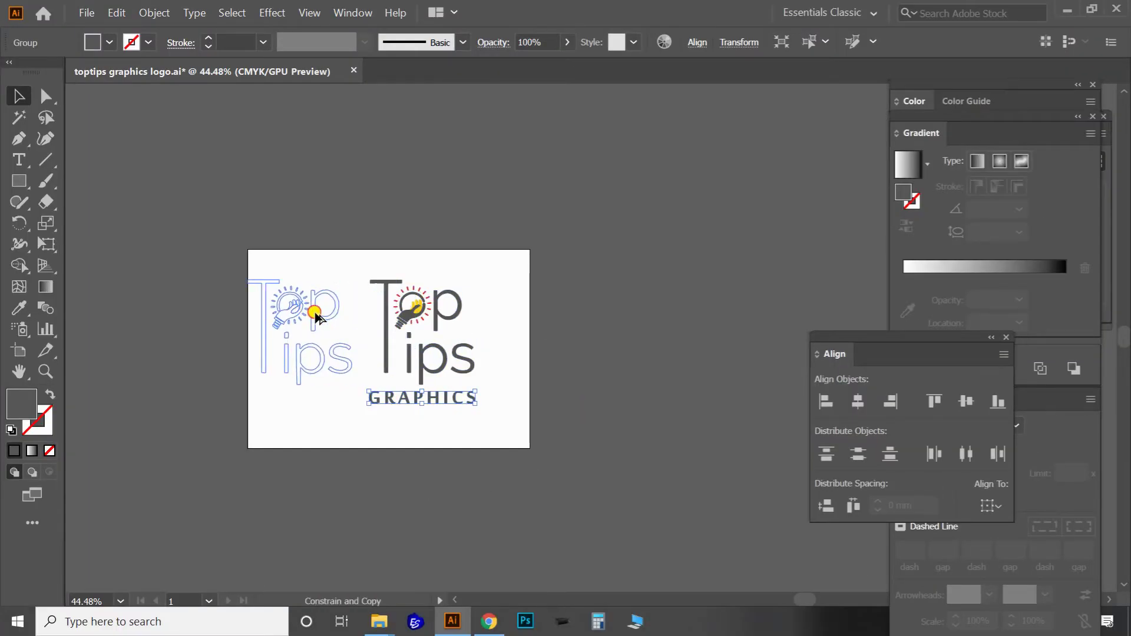
pyautogui.click(358, 412)
pyautogui.press('a')
pyautogui.click(312, 372)
pyautogui.press('Delete')
pyautogui.click(262, 281)
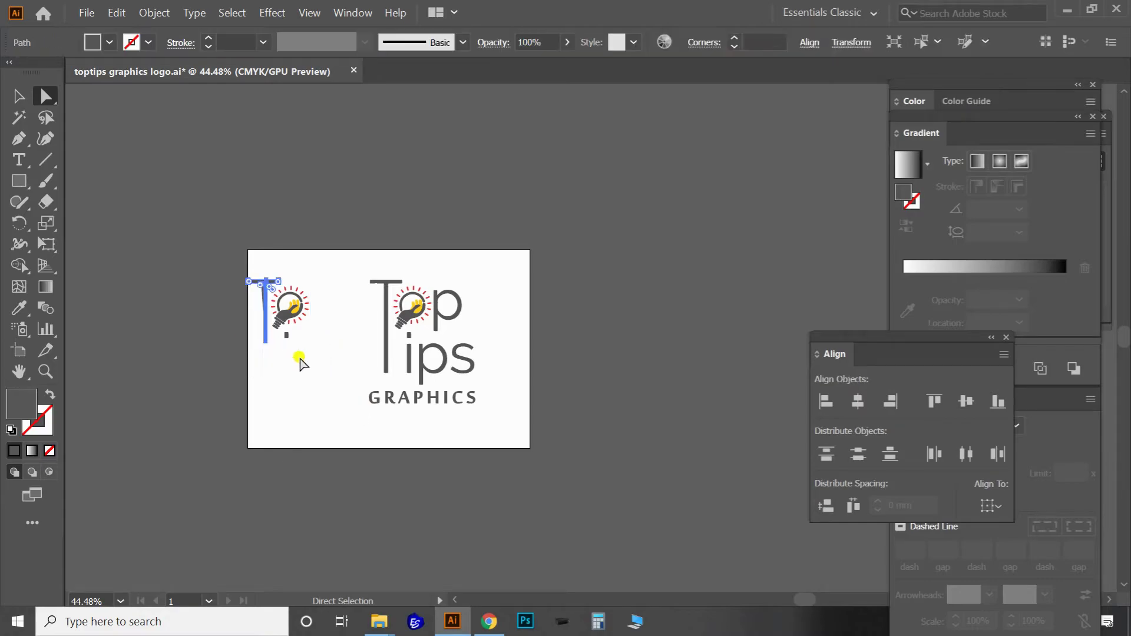
pyautogui.press('Delete')
# Clear the leftover lettering from the bulb symbol copy, enlarge the bulb, and place it beside the Top Tips artwork.
pyautogui.hotkey('ctrl', 'v')
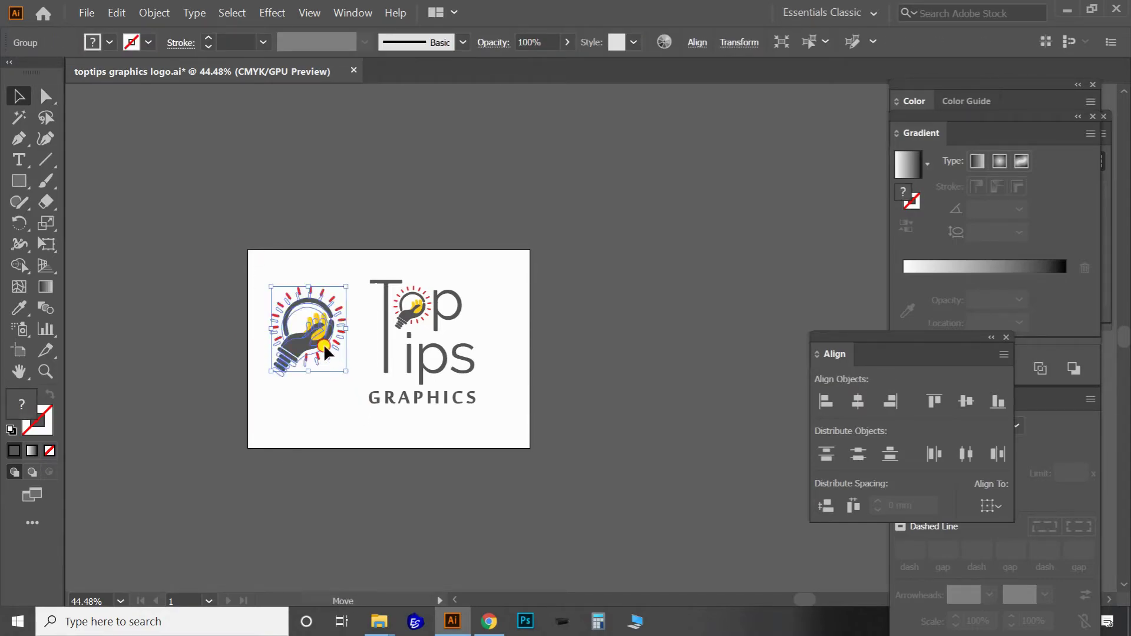
pyautogui.click(337, 376)
pyautogui.moveTo(328, 300)
pyautogui.mouseDown()
pyautogui.moveTo(322, 381)
pyautogui.moveTo(328, 300)
pyautogui.mouseUp()
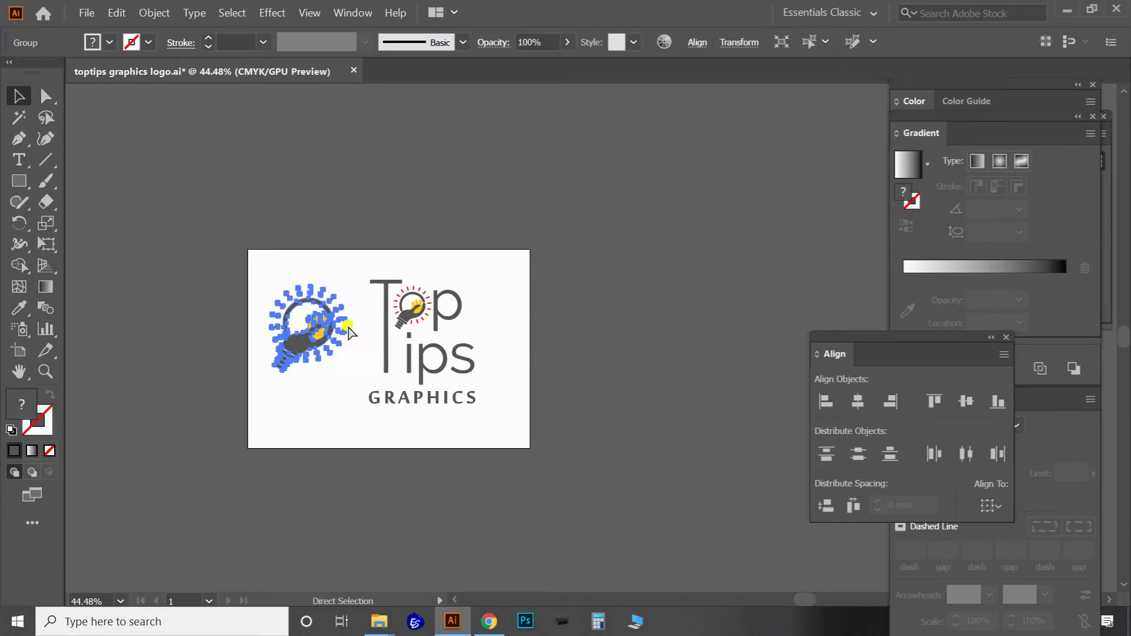
# Select the Top Tips artwork and the GRAPHICS text in turn to check that they are separate groups.
pyautogui.moveTo(412, 319)
pyautogui.mouseDown()
pyautogui.moveTo(544, 253)
pyautogui.moveTo(412, 318)
pyautogui.mouseUp()
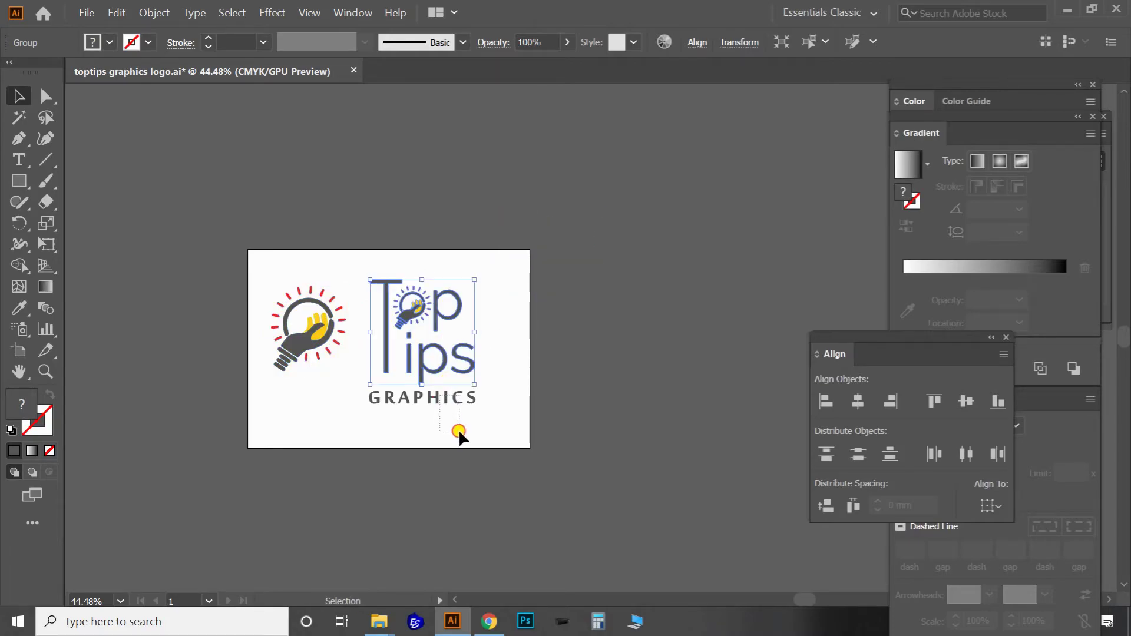
pyautogui.moveTo(459, 429); pyautogui.dragTo(445, 406)
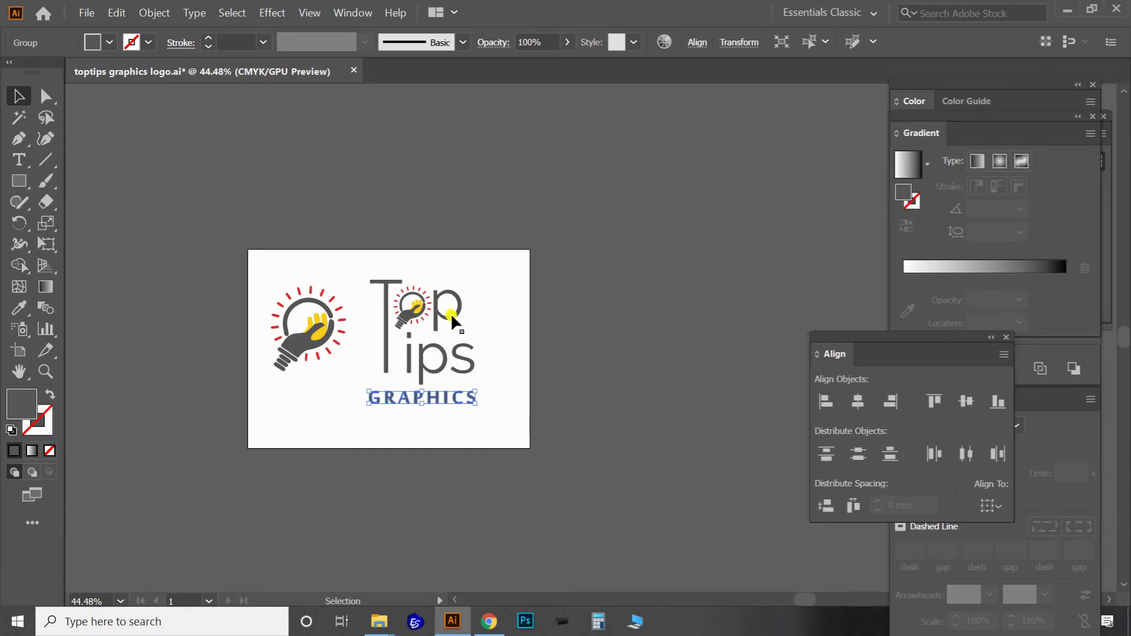
pyautogui.click(386, 313)
# Open Export for Screens, compare its artboard and asset options, and look at the Asset Export settings before closing them.
pyautogui.click(87, 12)
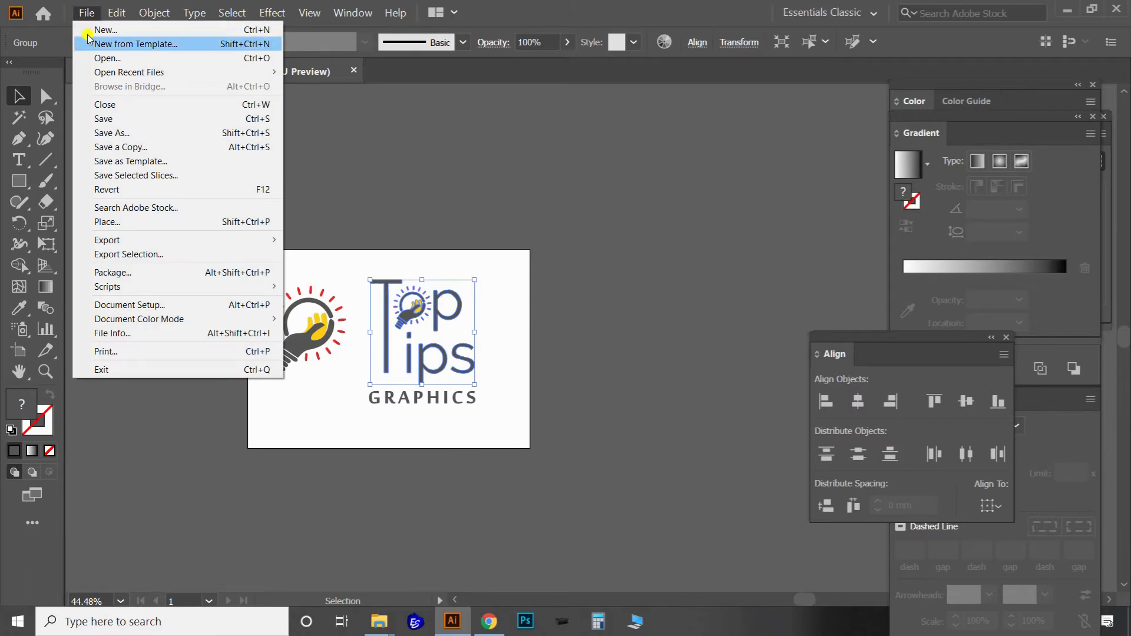
pyautogui.moveTo(127, 242)
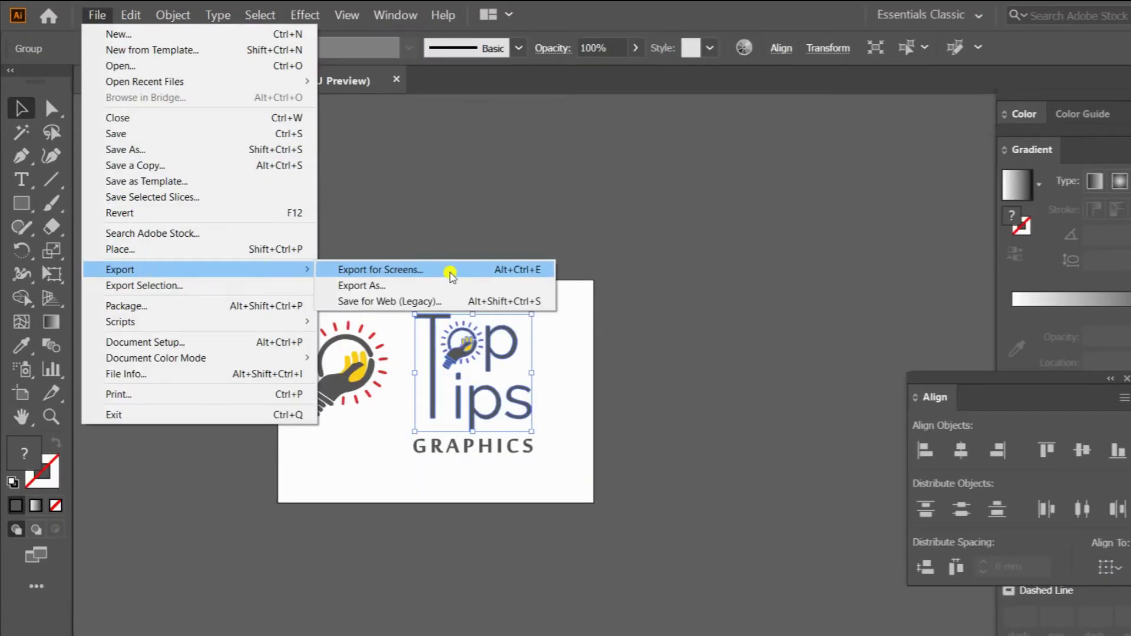
pyautogui.click(417, 275)
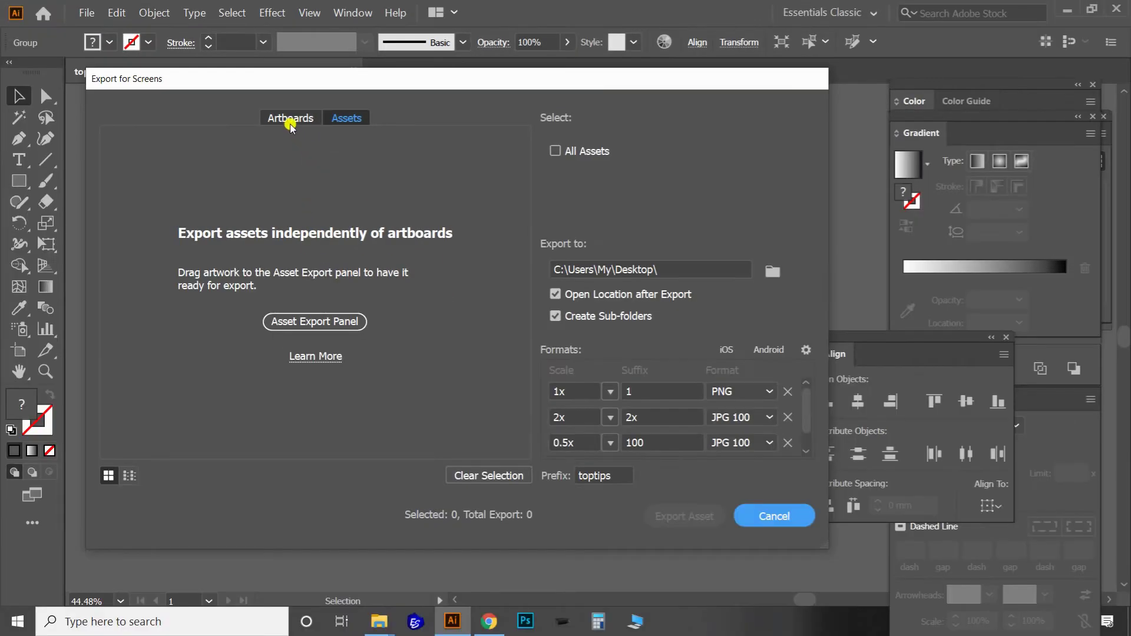
pyautogui.click(290, 119)
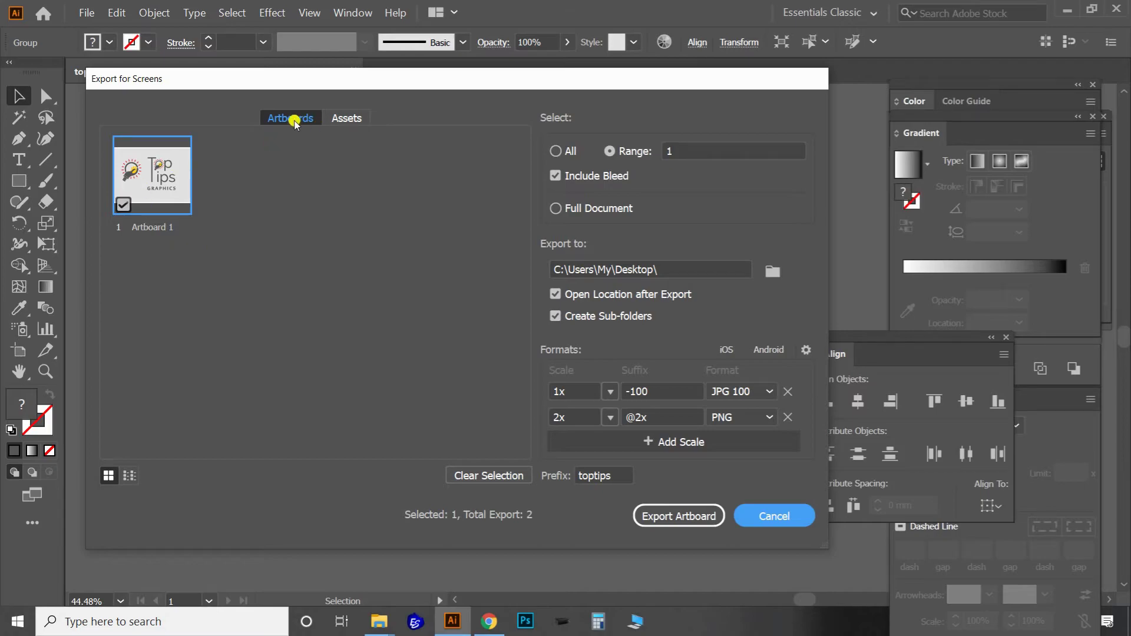
pyautogui.click(349, 120)
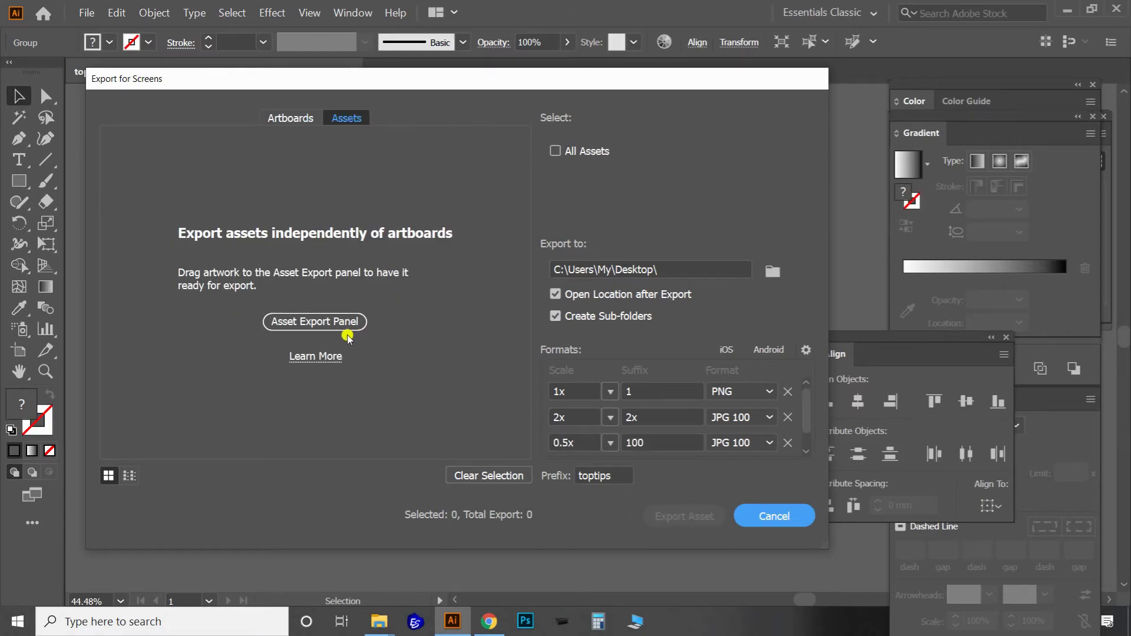
pyautogui.click(304, 323)
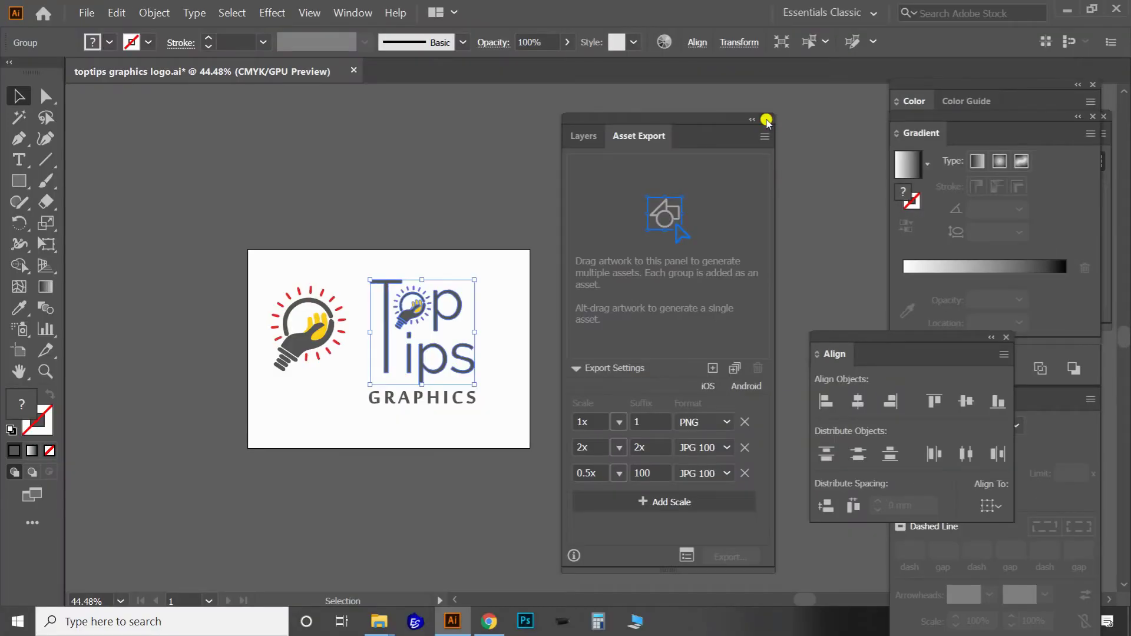
pyautogui.click(676, 71)
# Reopen Asset Export and add the bulb symbol, Top Tips artwork and GRAPHICS text to it as separate assets.
pyautogui.click(351, 13)
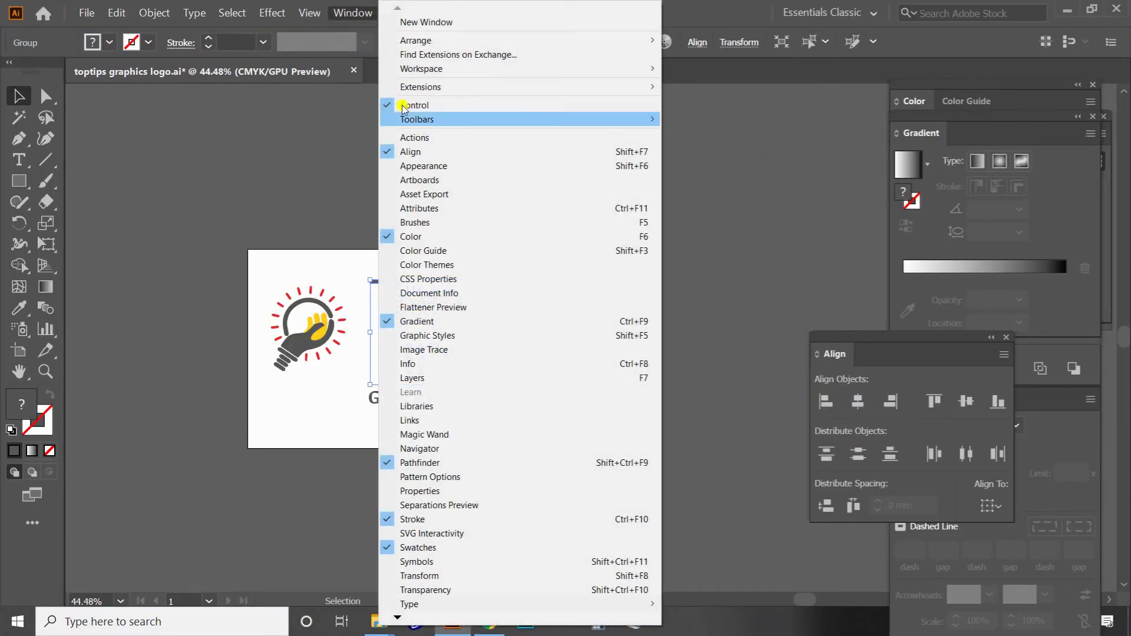
pyautogui.click(418, 197)
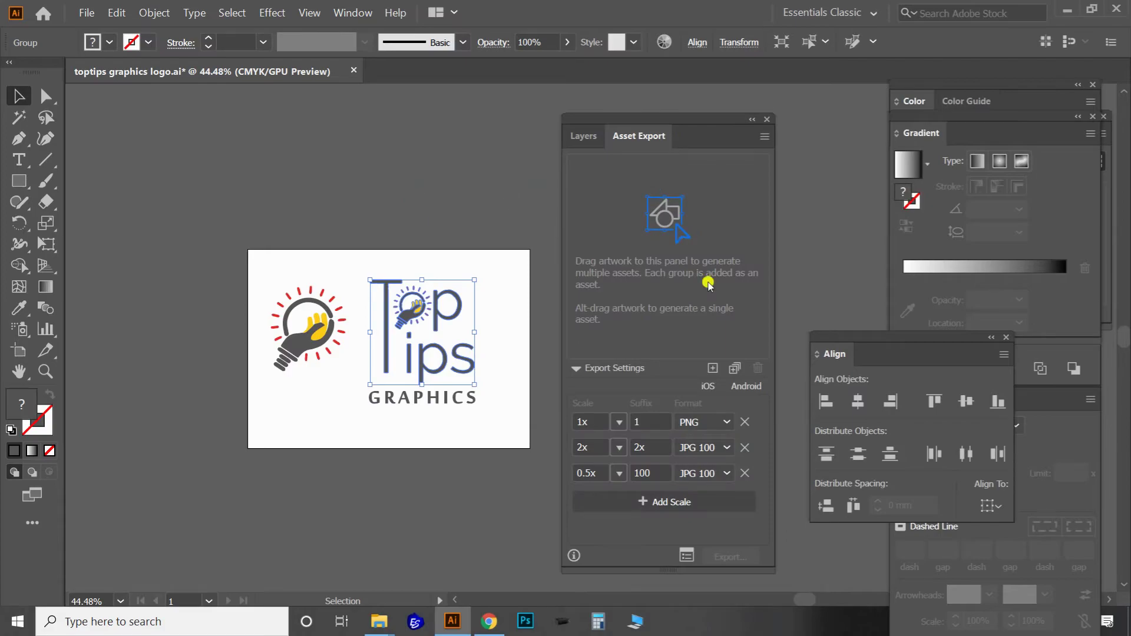
pyautogui.click(479, 249)
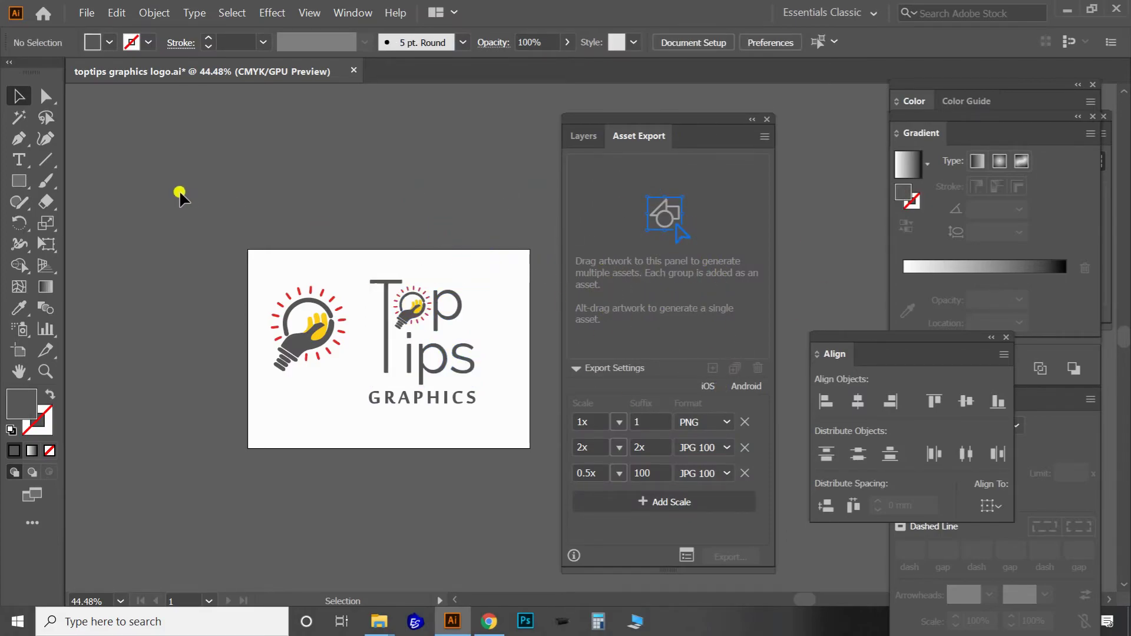
pyautogui.hotkey('ctrl', 'a')
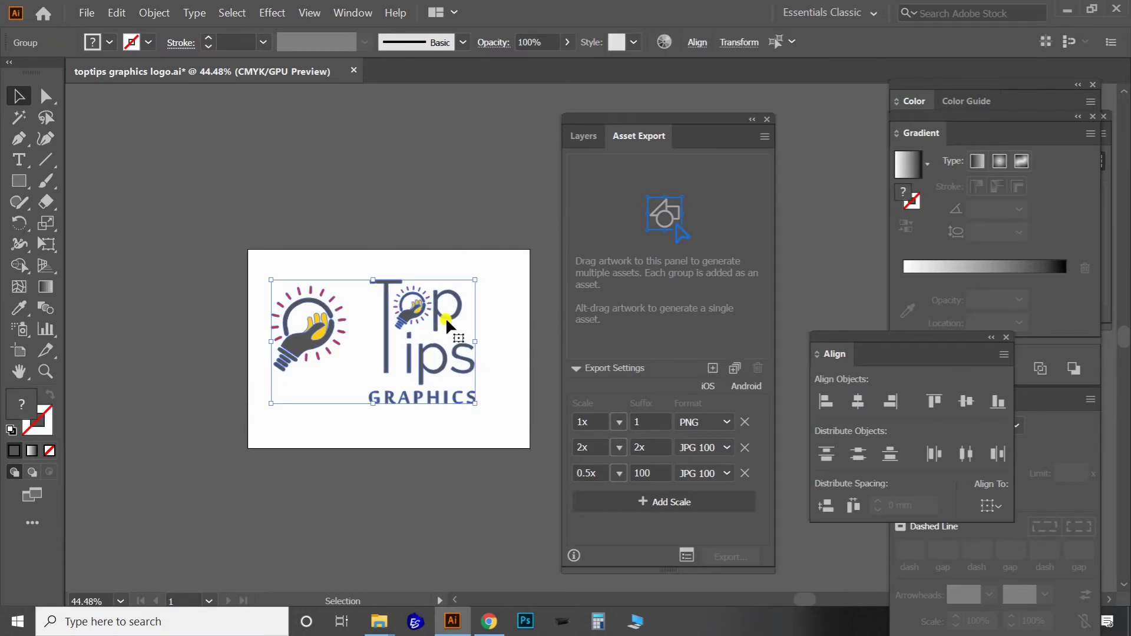
pyautogui.moveTo(445, 317); pyautogui.dragTo(663, 221)
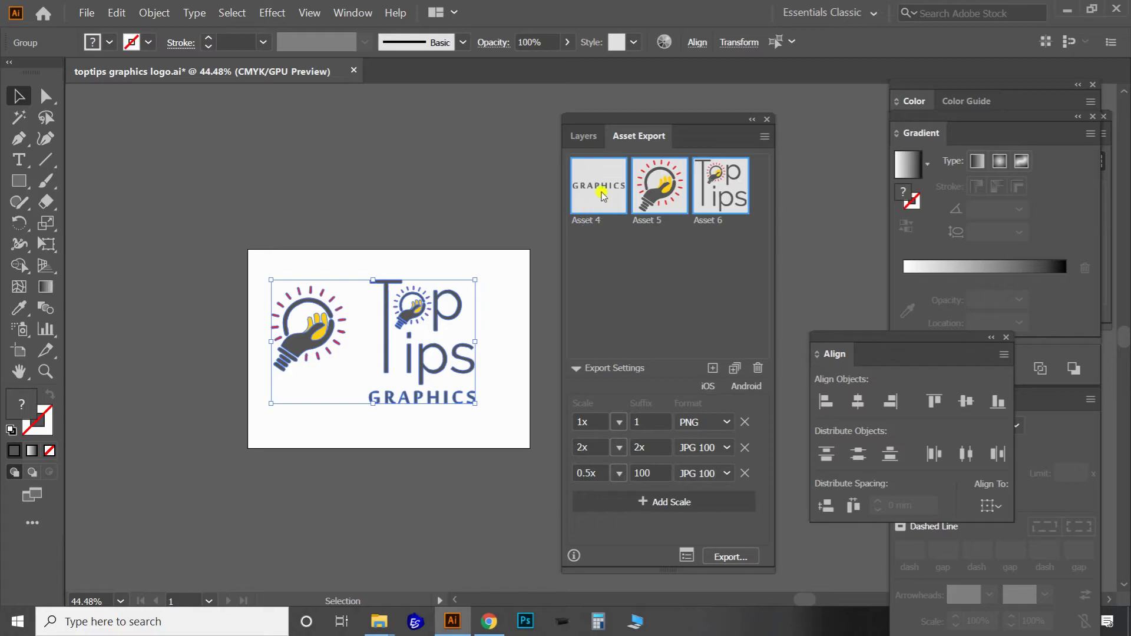
# Rename the three export assets GRAPHICS, LOGO and TOPTIPS to match their artwork, and deselect them.
pyautogui.doubleClick(592, 216)
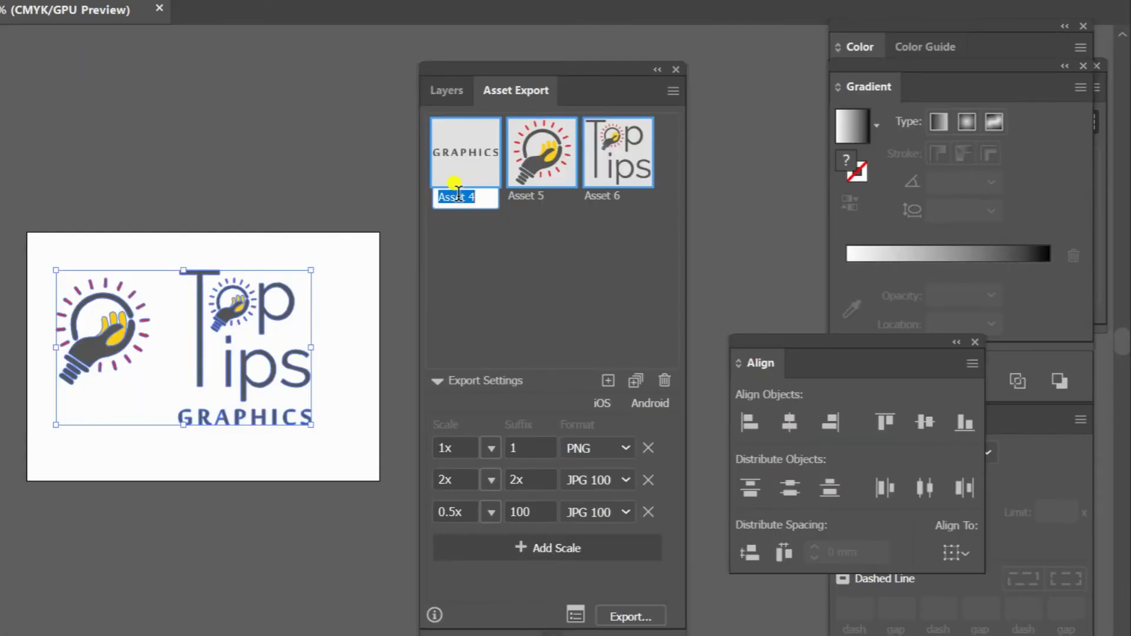
pyautogui.write('GRAPHICS')
pyautogui.doubleClick(536, 196)
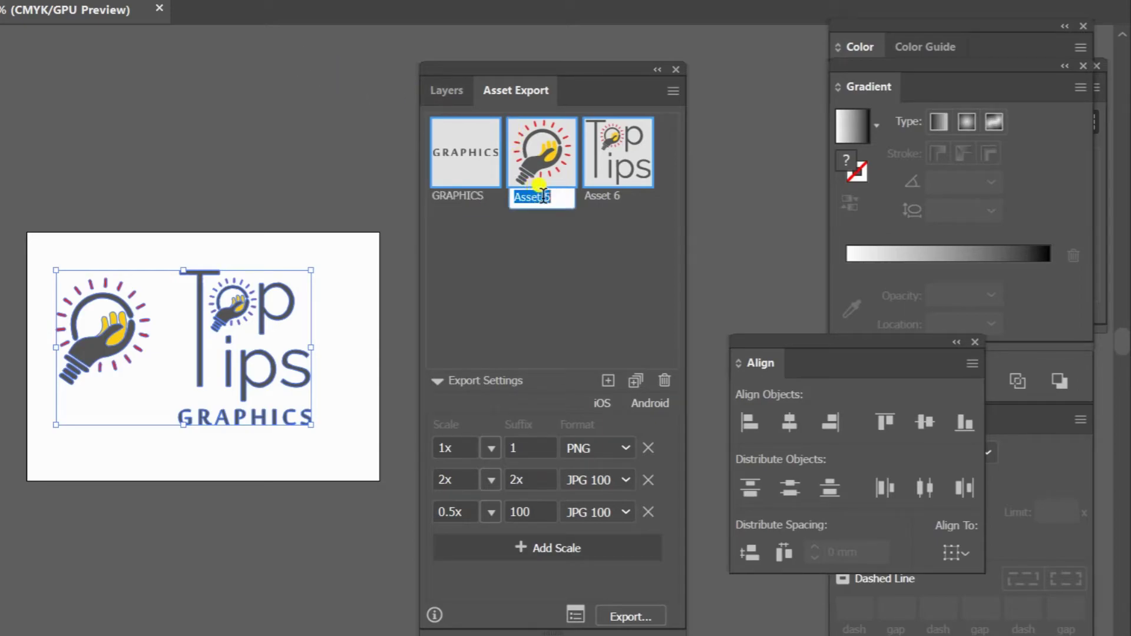
pyautogui.write('LOGO')
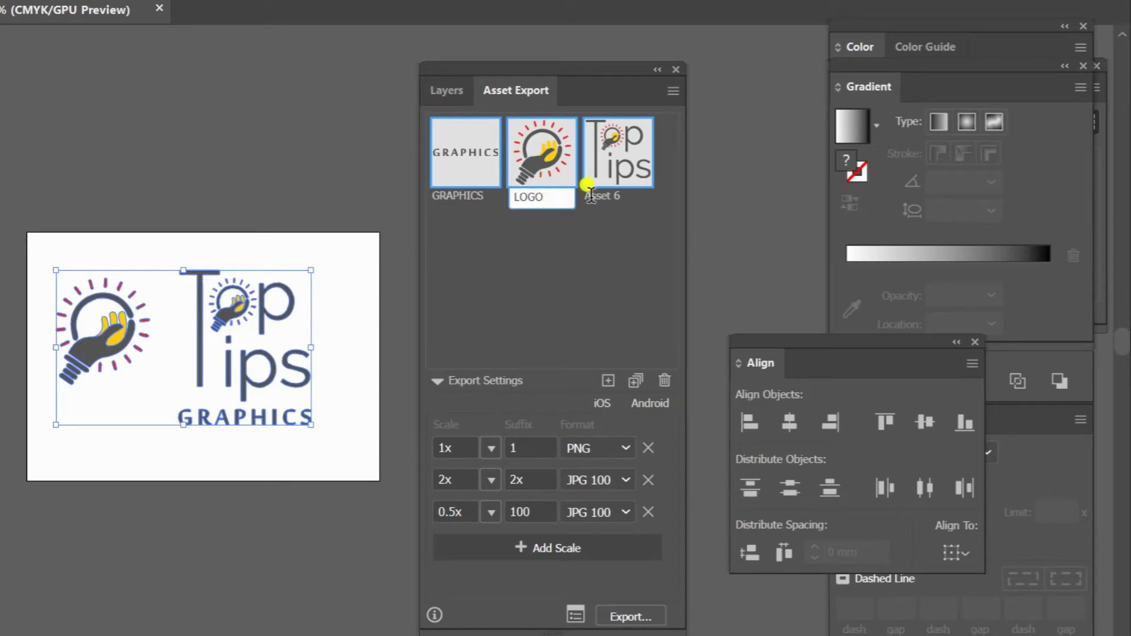
pyautogui.doubleClick(613, 195)
pyautogui.write('TO')
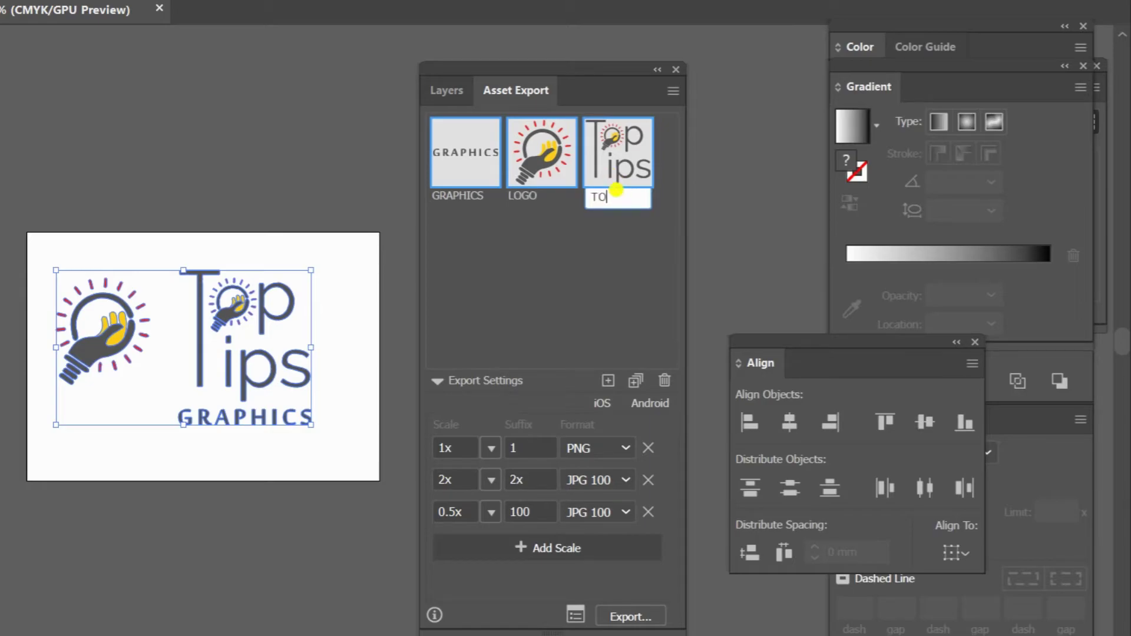
pyautogui.write('PTIPS')
pyautogui.click(493, 311)
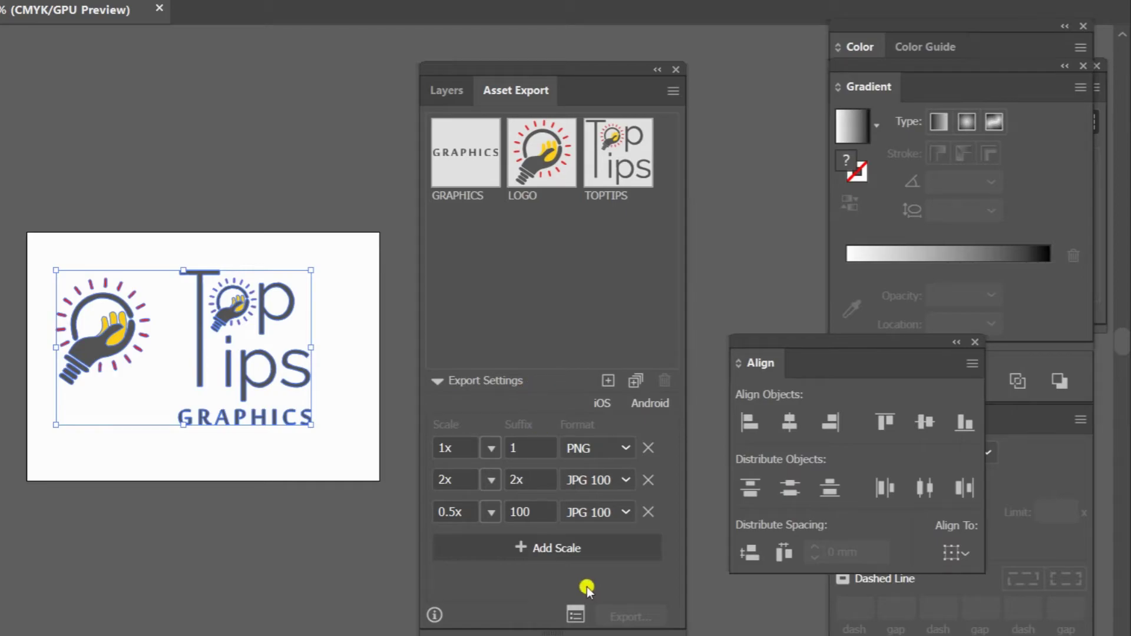
# Select the LOGO, TOPTIPS and GRAPHICS assets individually to review them, and close Asset Export.
pyautogui.click(560, 175)
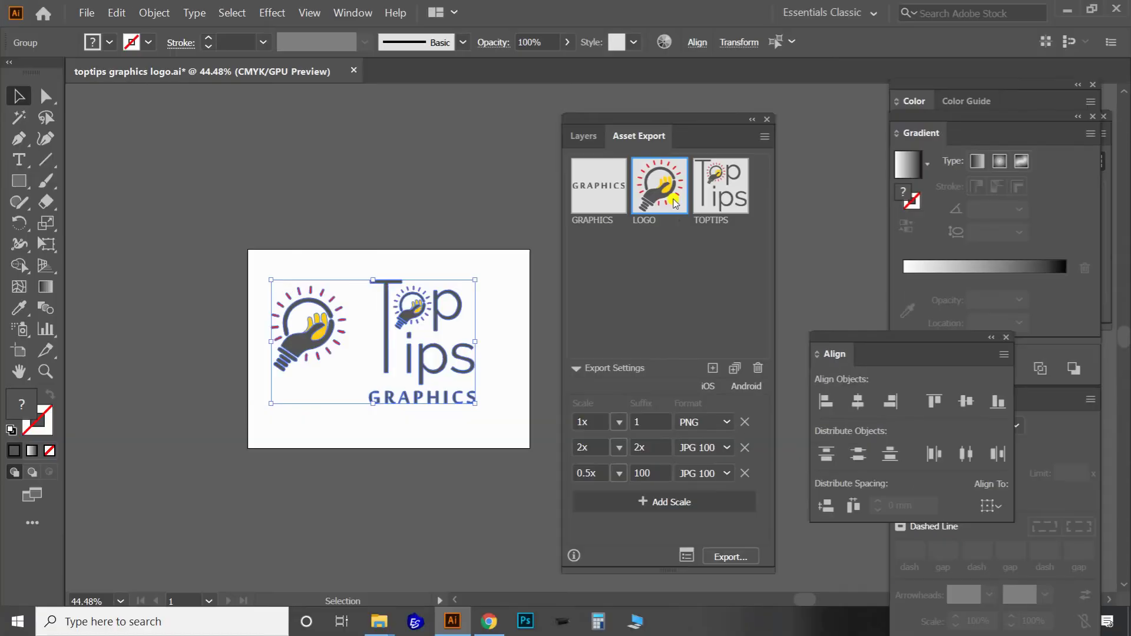
pyautogui.click(720, 186)
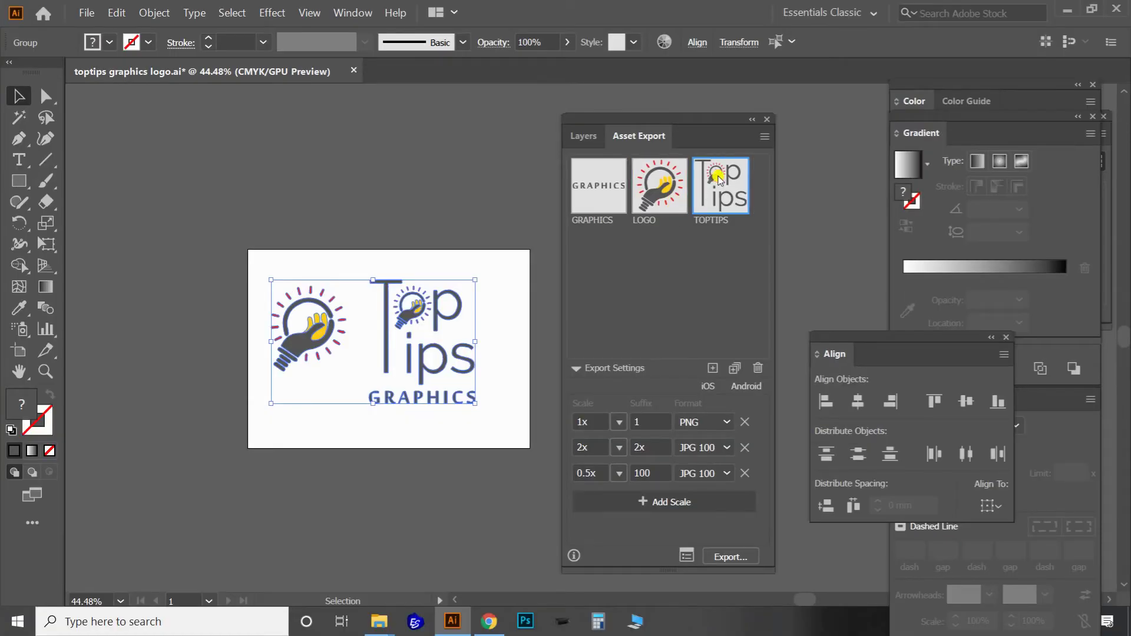
pyautogui.click(659, 186)
pyautogui.click(599, 186)
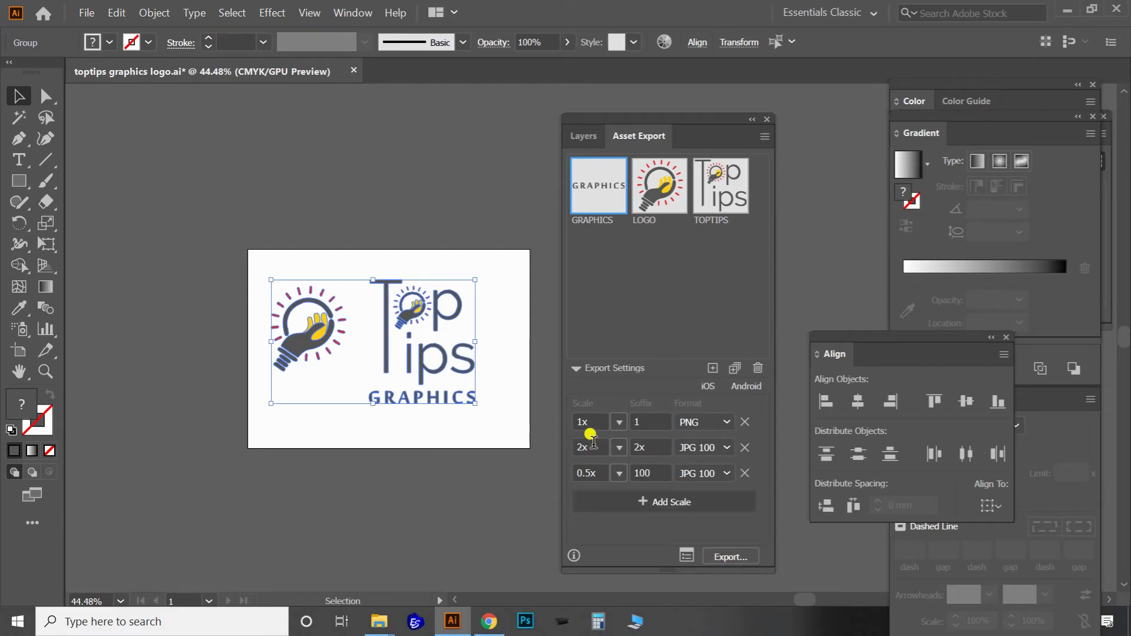
pyautogui.click(766, 122)
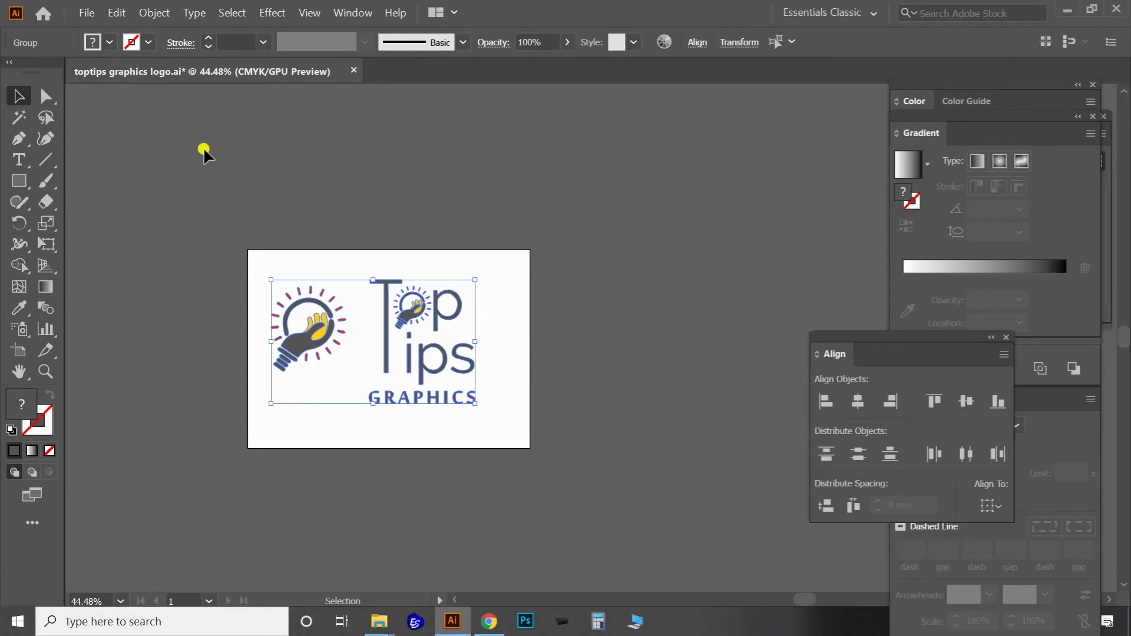
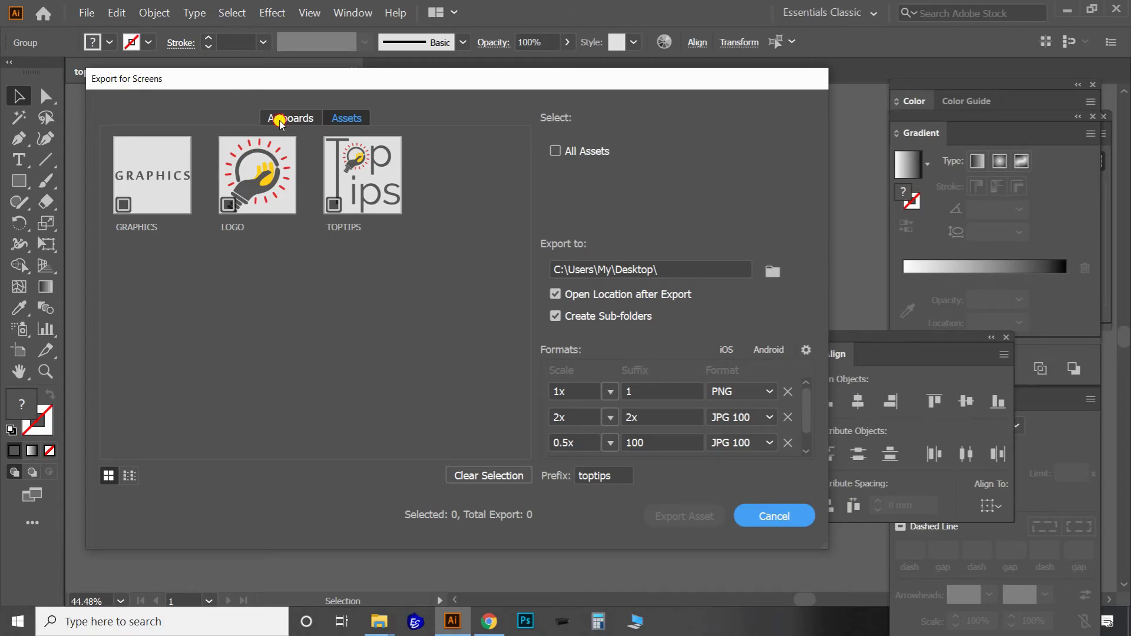
# In Export for Screens, mark the GRAPHICS, LOGO and TOPTIPS assets for export.
pyautogui.click(280, 119)
pyautogui.click(345, 119)
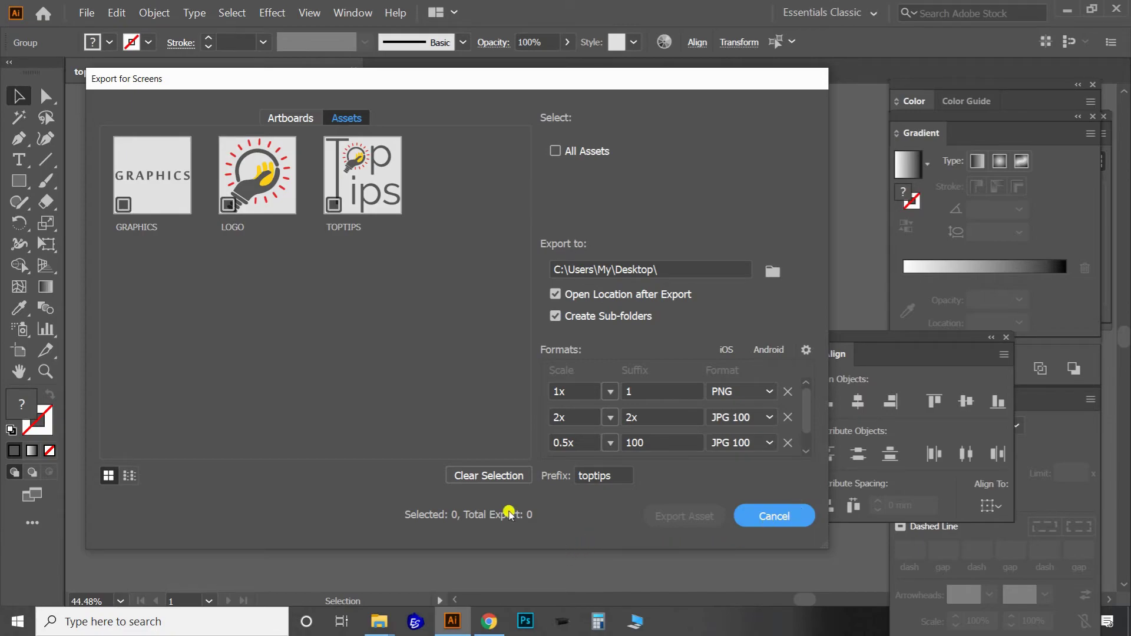
pyautogui.click(139, 182)
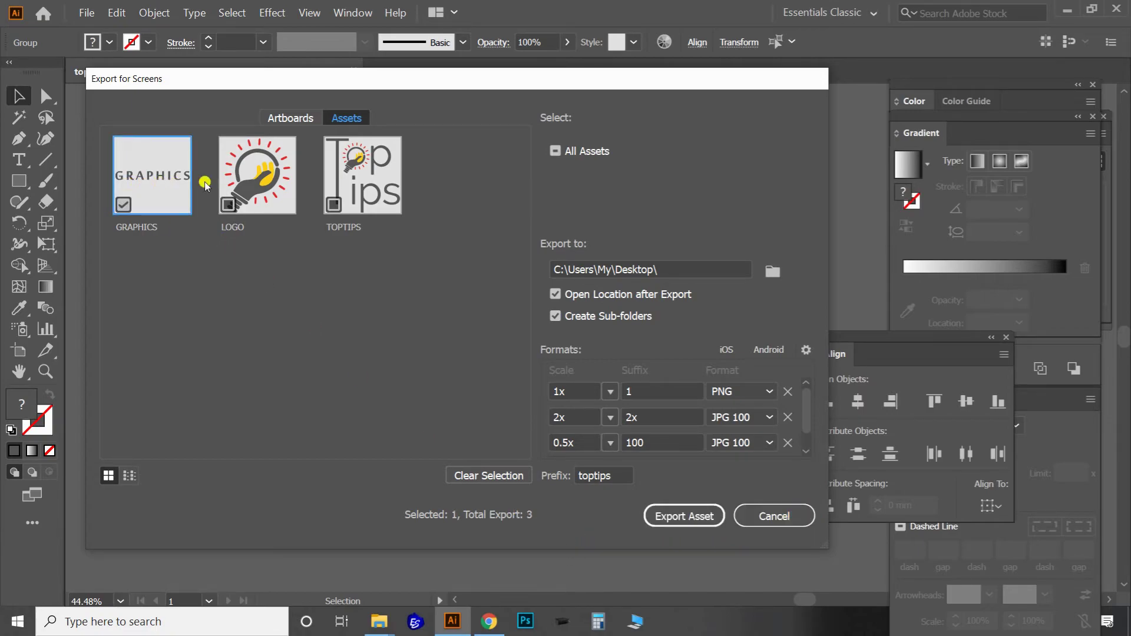
pyautogui.click(267, 182)
pyautogui.click(360, 180)
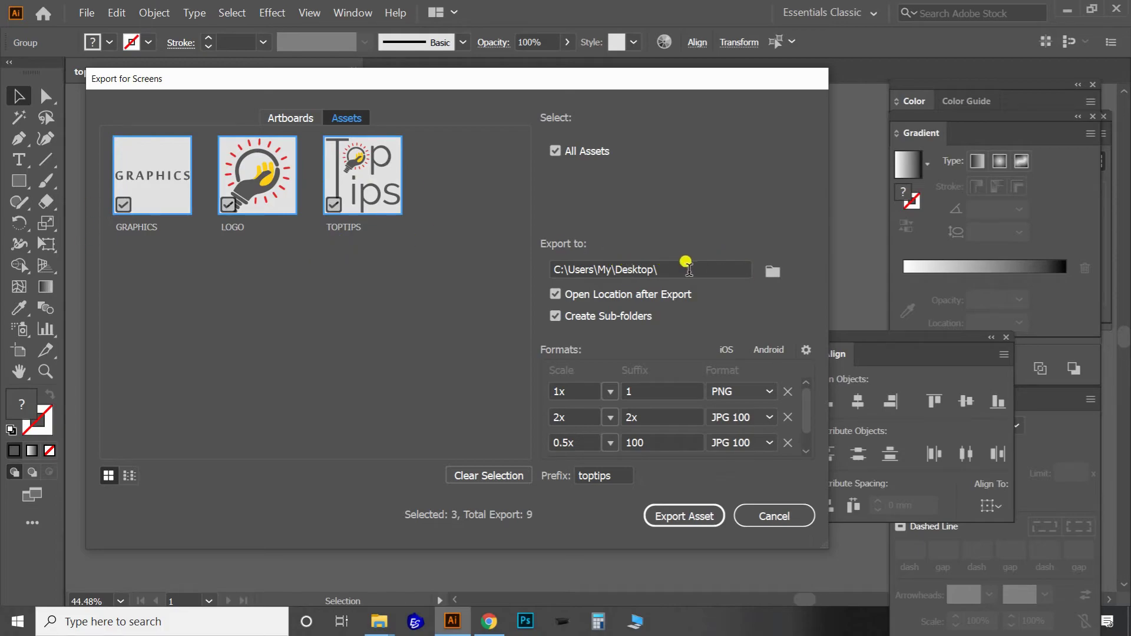
# Create a folder named TOPTIPS IMAGES on the Desktop and set it as the export location.
pyautogui.click(773, 274)
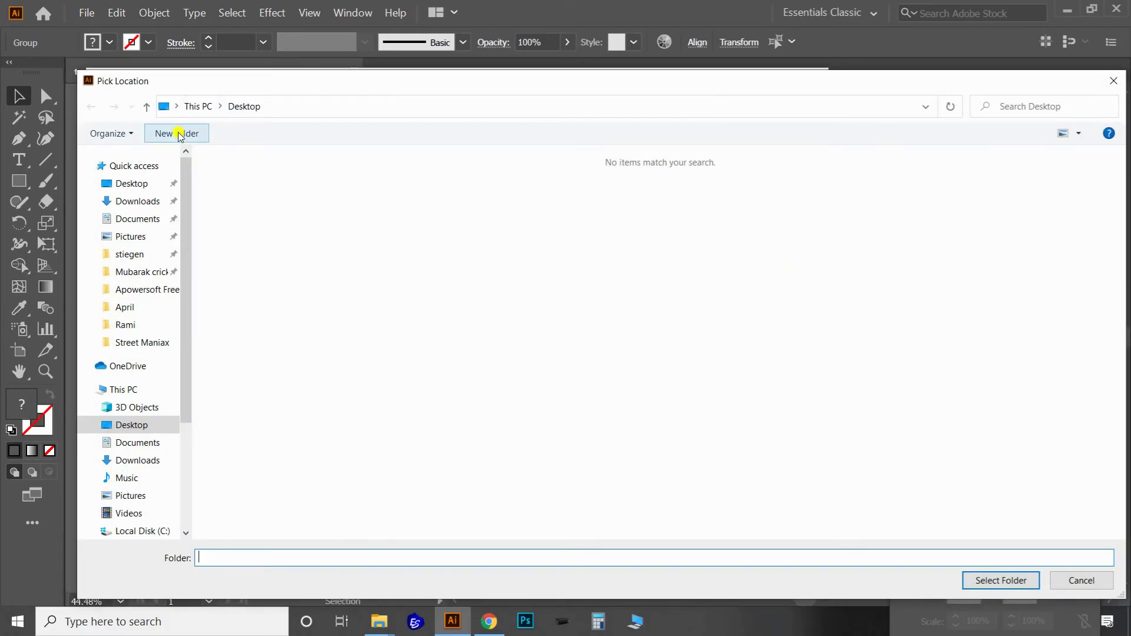
pyautogui.click(177, 133)
pyautogui.click(131, 183)
pyautogui.click(259, 228)
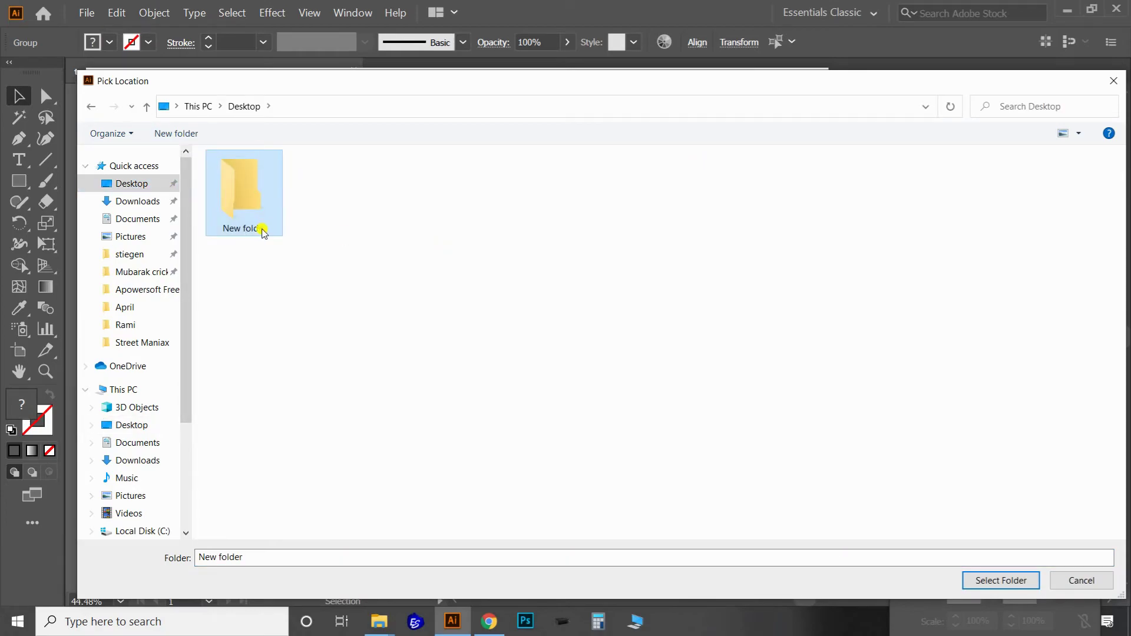
pyautogui.write('TOTP')
pyautogui.press('BackSpace')
pyautogui.press('BackSpace')
pyautogui.press('BackSpace')
pyautogui.press('BackSpace')
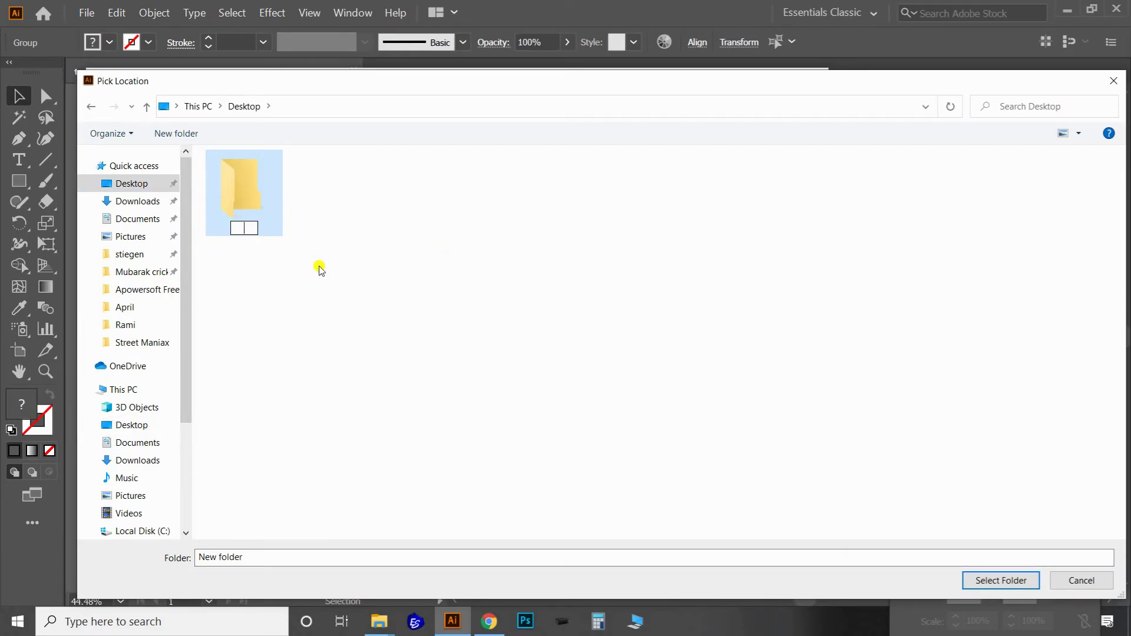
pyautogui.write('TOPTIPS IMAGES')
pyautogui.press('Return')
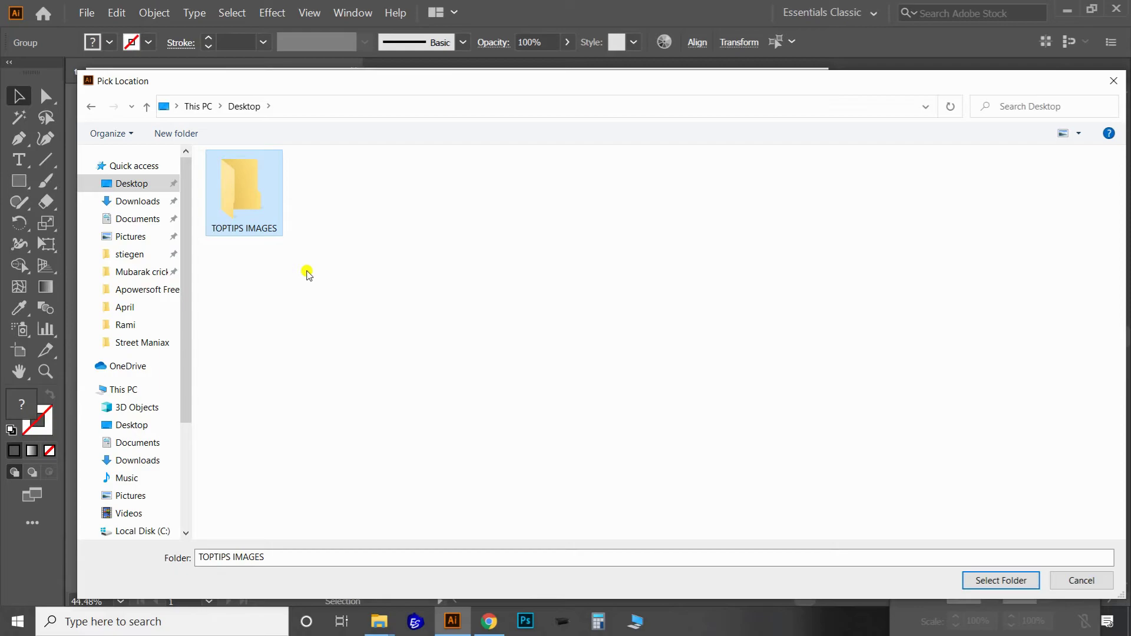
pyautogui.doubleClick(265, 203)
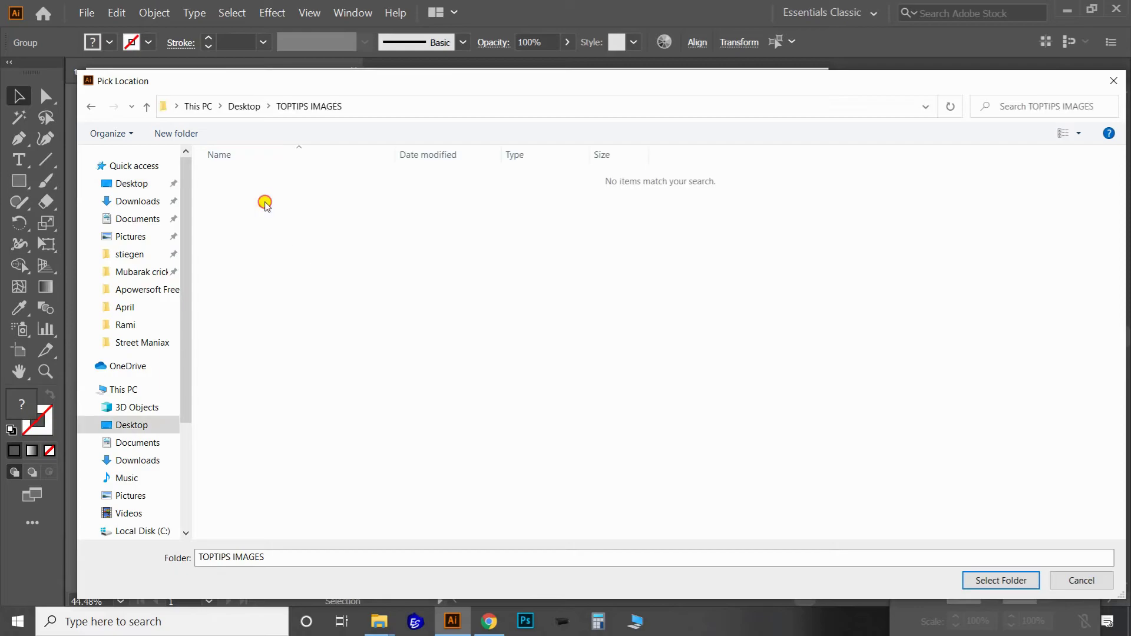
pyautogui.click(1002, 581)
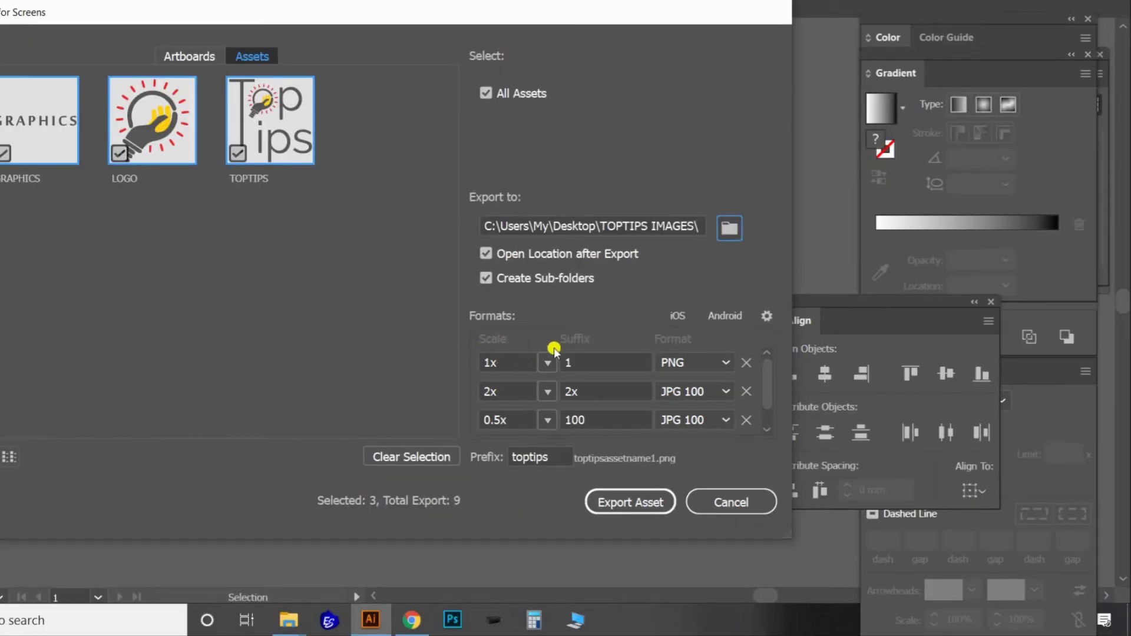
# Set the first export format to 1x scale and the PNG file type.
pyautogui.click(548, 363)
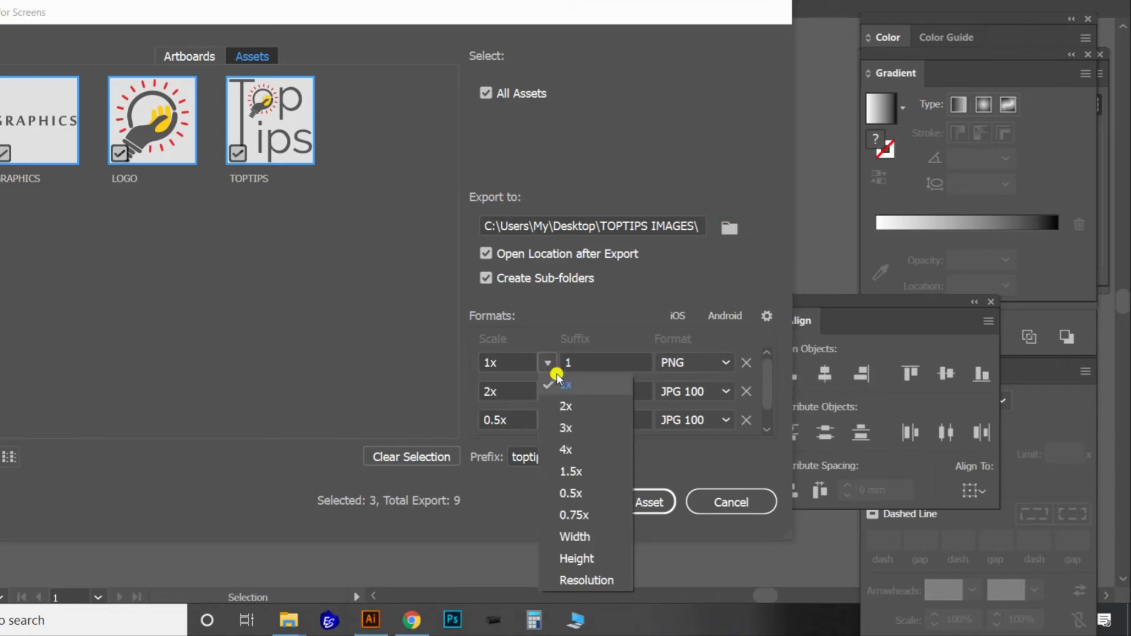
pyautogui.click(570, 386)
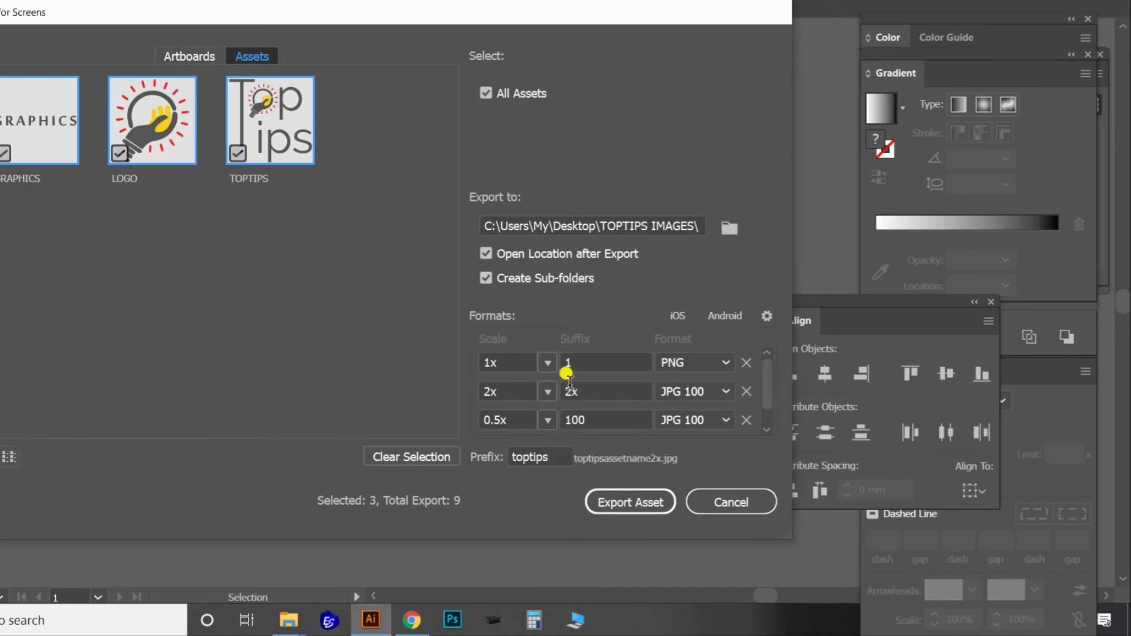
pyautogui.click(725, 364)
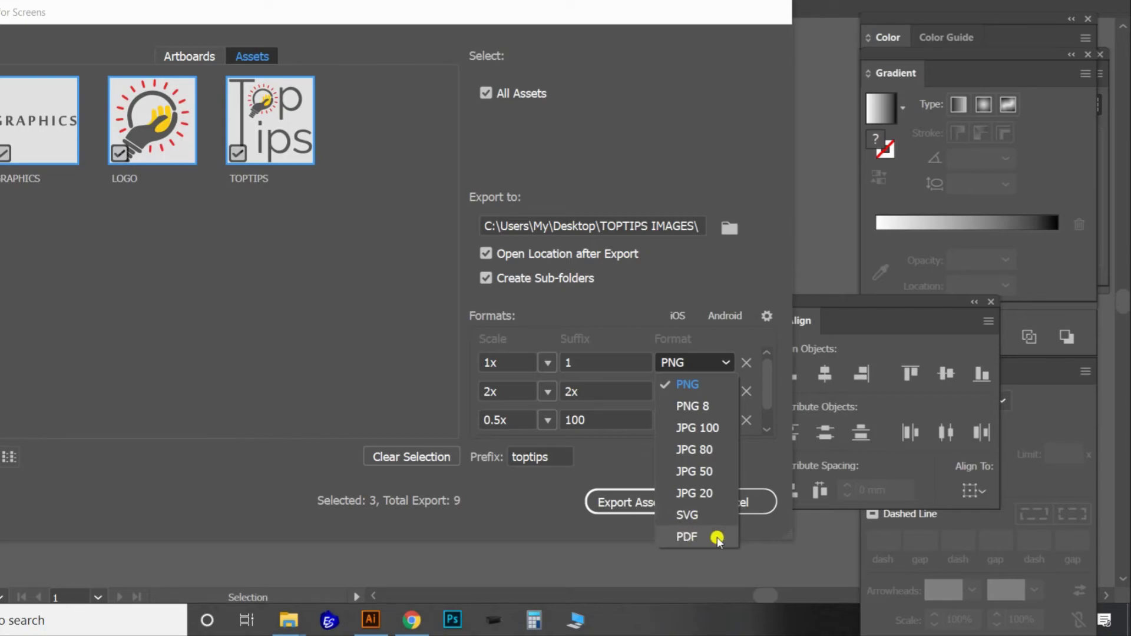
pyautogui.click(690, 386)
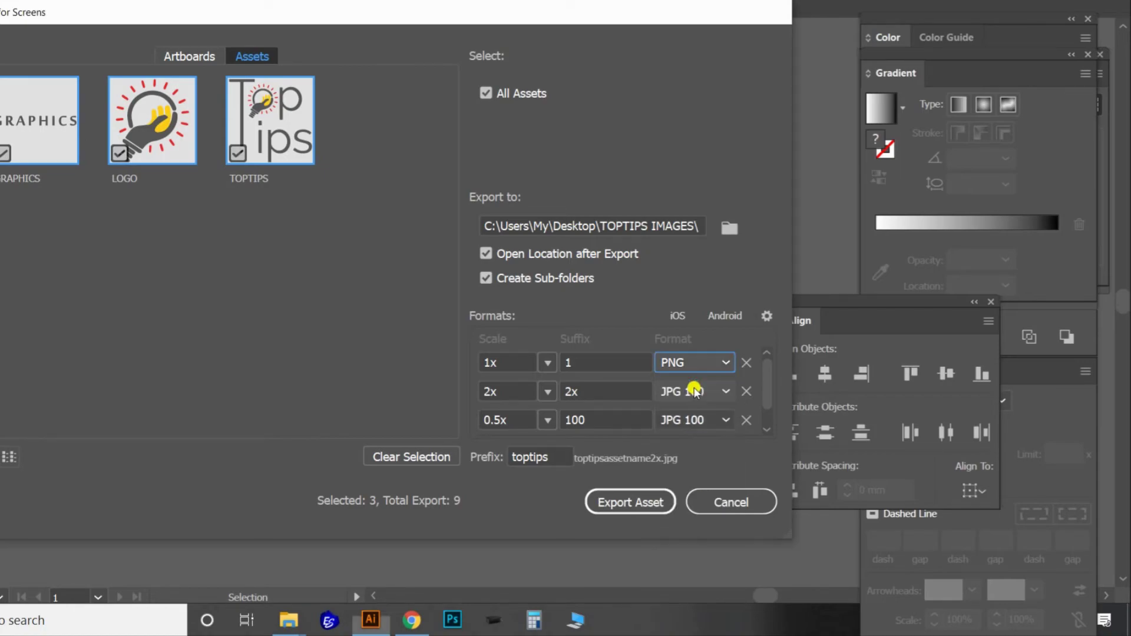
# Set the second format's scale to a width of 200 px and the first format's suffix to ORIGINAL.
pyautogui.click(609, 419)
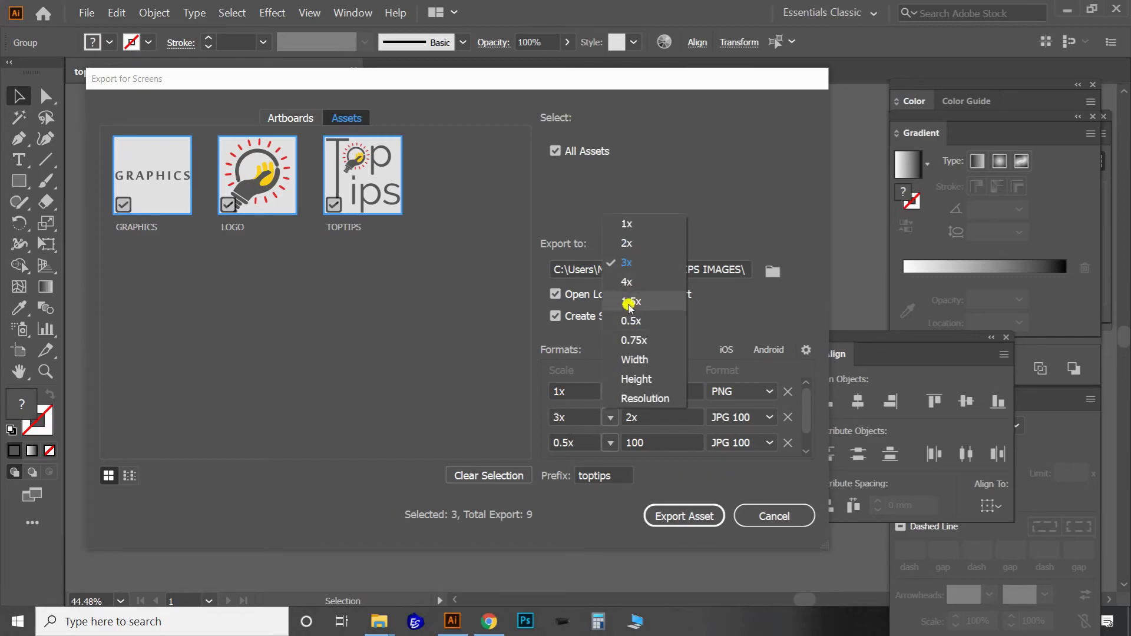
pyautogui.click(647, 360)
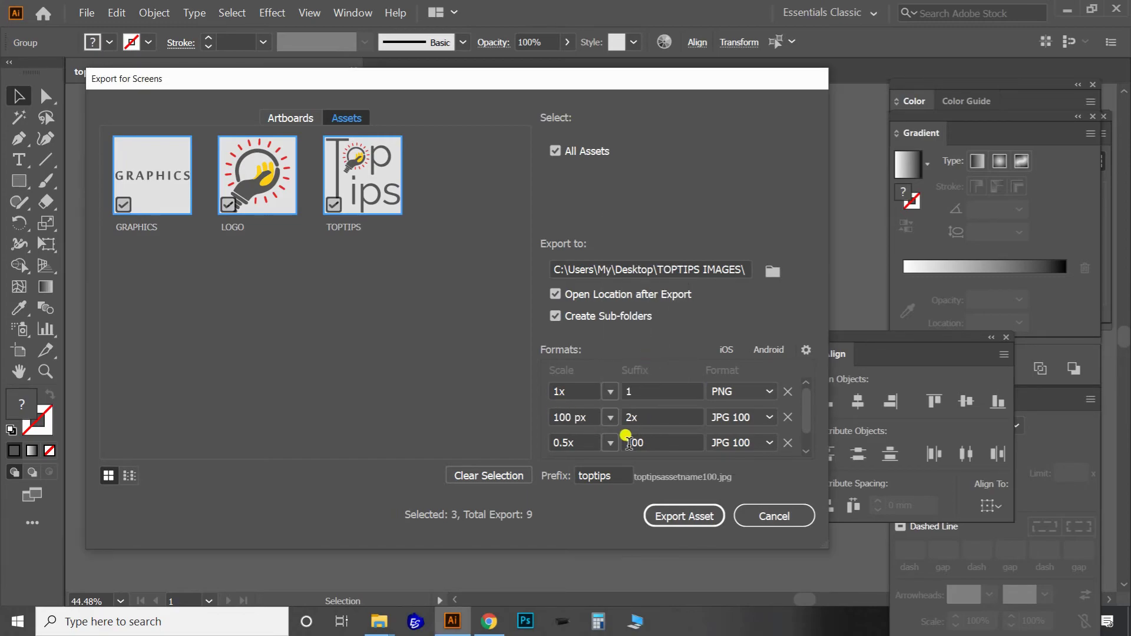
pyautogui.doubleClick(568, 416)
pyautogui.write('200')
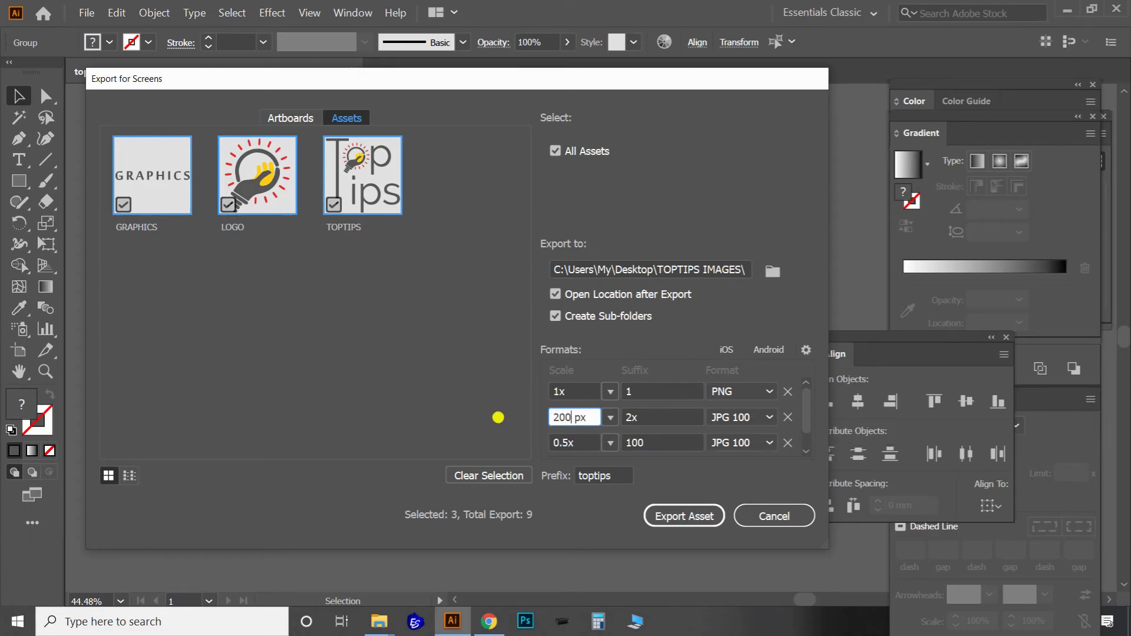
pyautogui.press('Tab')
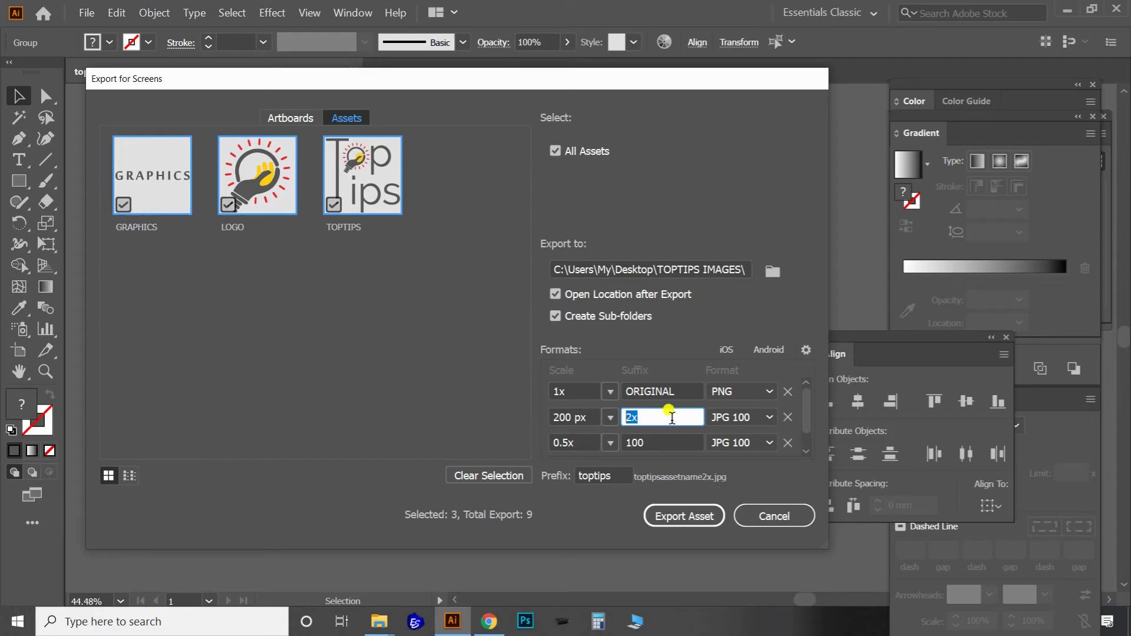
# Give the second format the suffix 200PX and the file type JPG 100.
pyautogui.write('200')
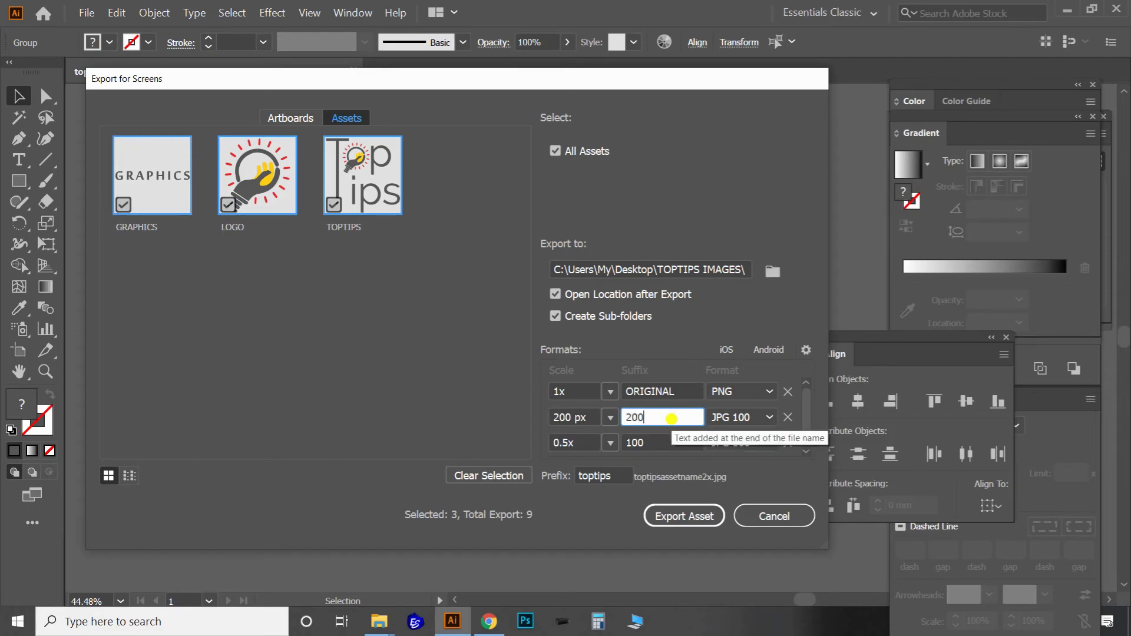
pyautogui.write('PX')
pyautogui.click(769, 417)
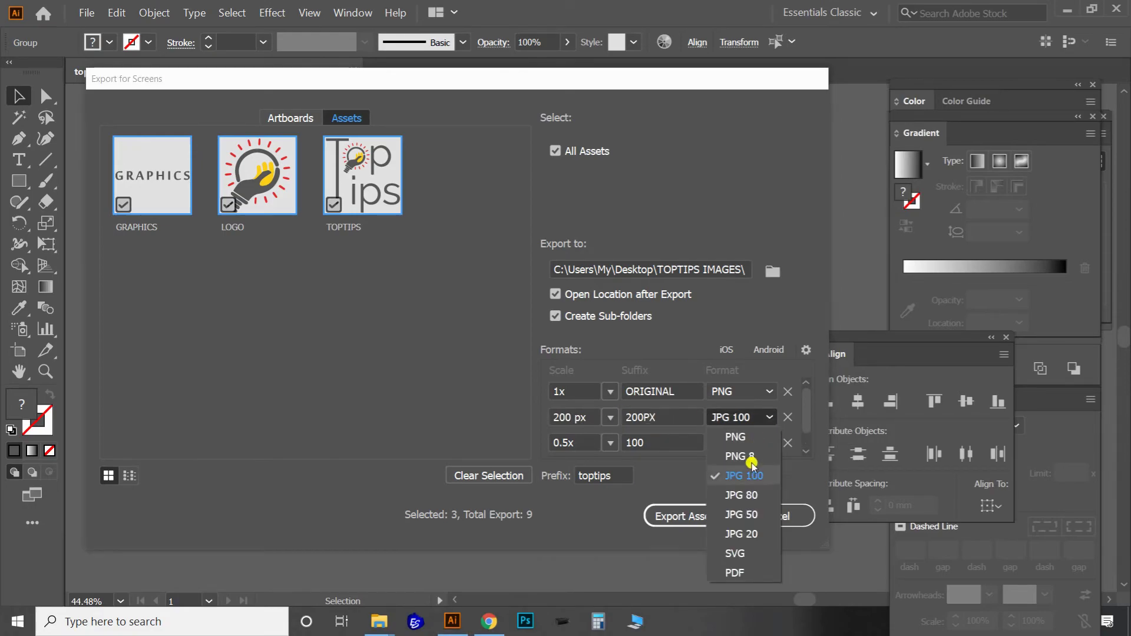
pyautogui.click(742, 476)
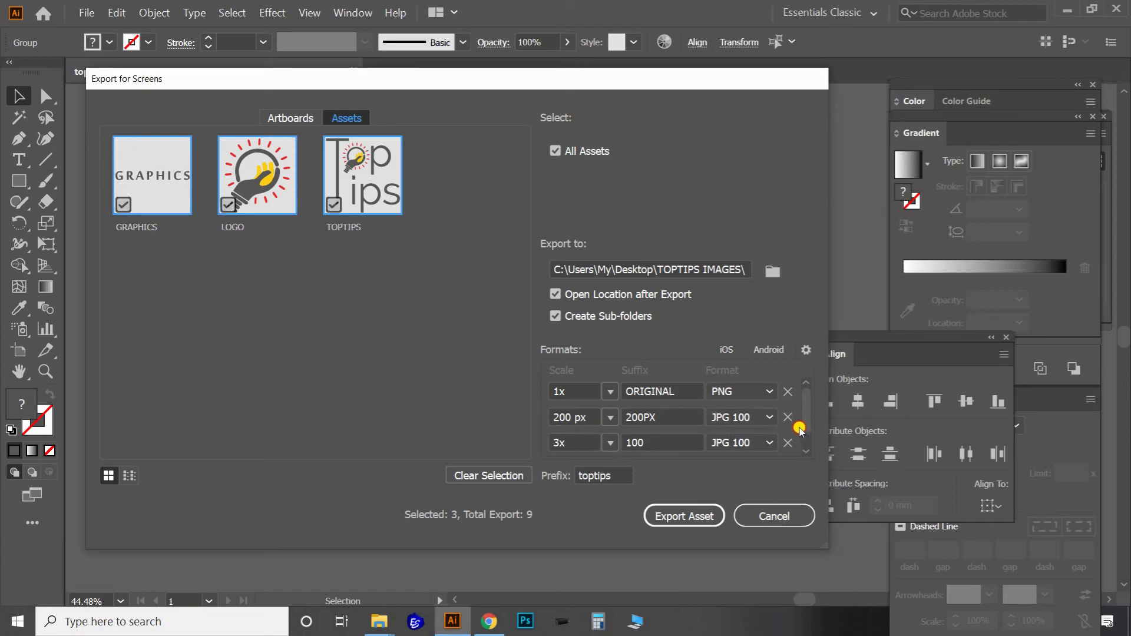
# Remove the third export format and add a new one at 3x scale as JPG 100.
pyautogui.click(788, 442)
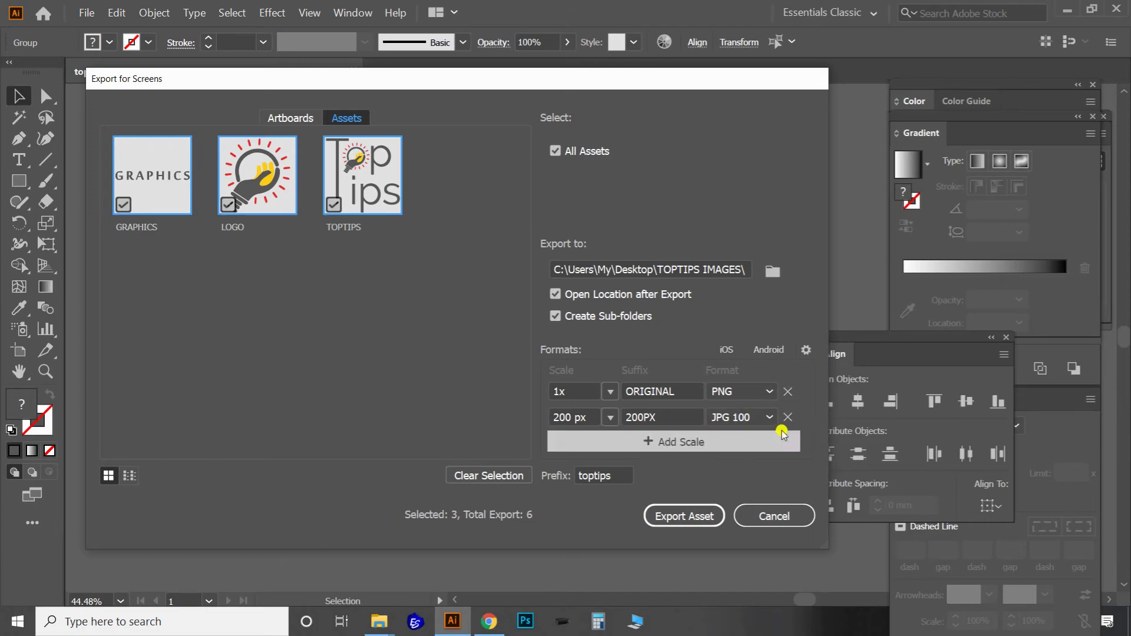
pyautogui.click(669, 443)
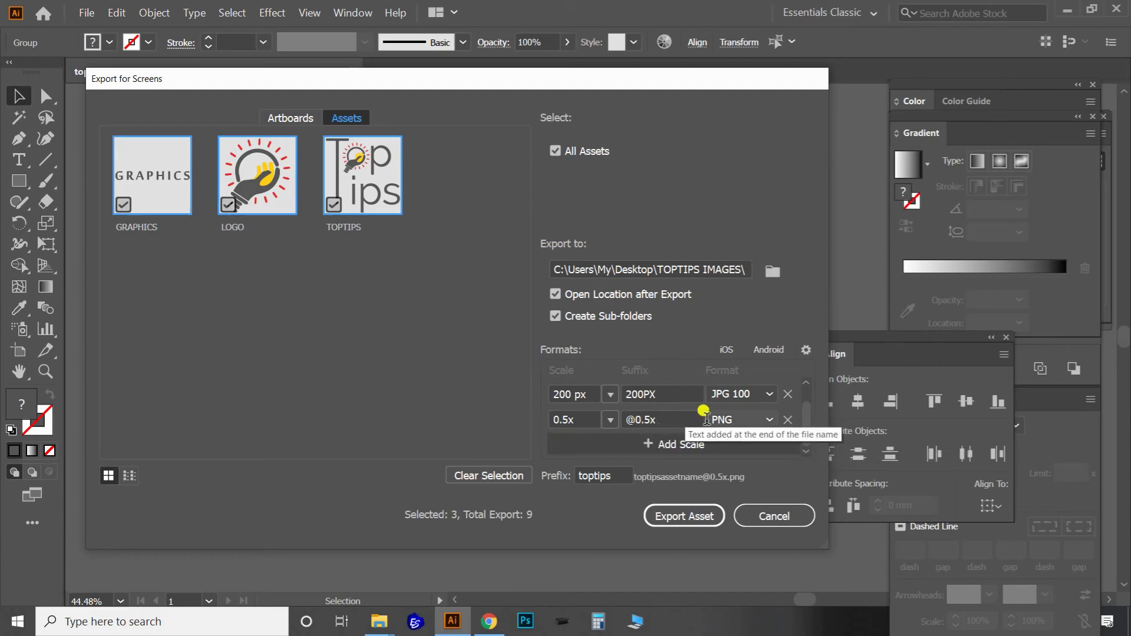
pyautogui.click(611, 420)
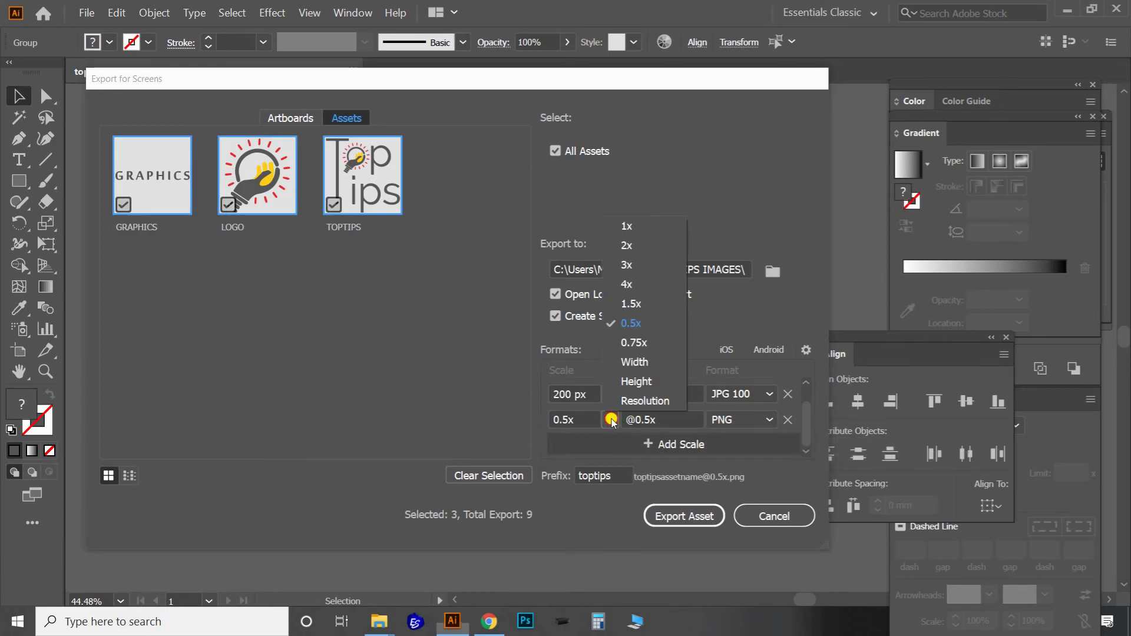
pyautogui.click(642, 263)
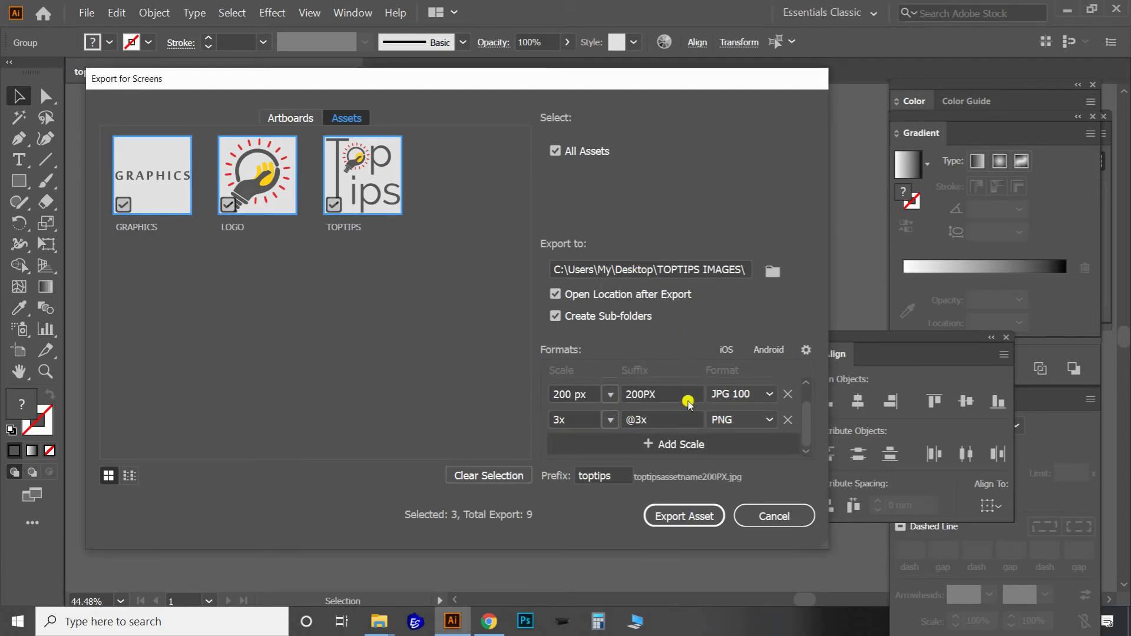
pyautogui.click(755, 420)
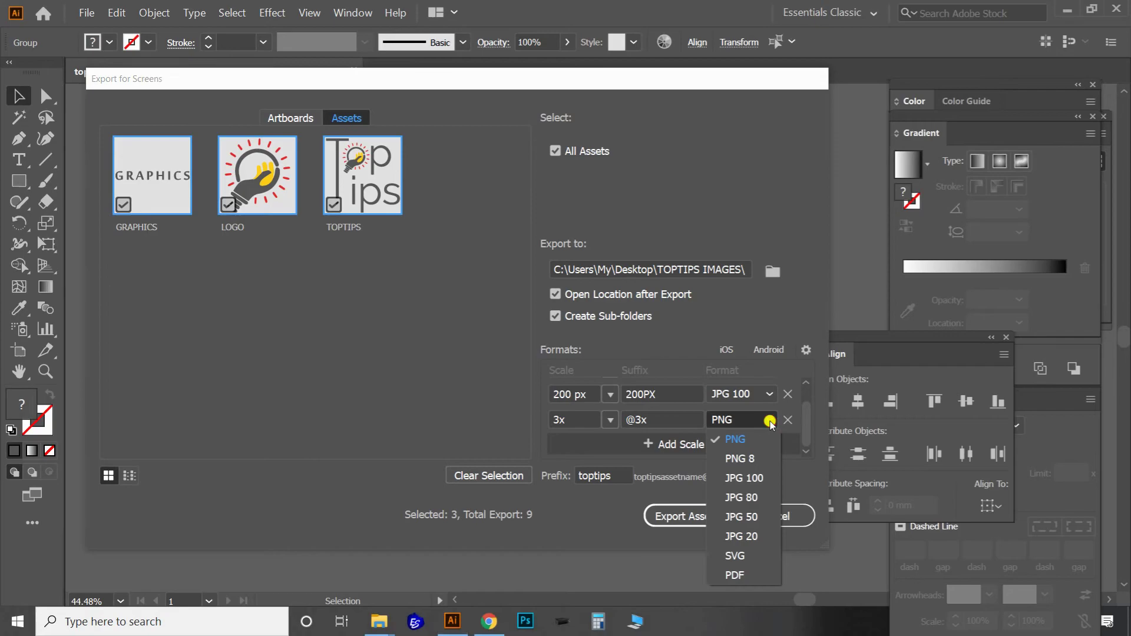
pyautogui.click(752, 477)
# Replace the file name prefix with TOPTIPS in capitals.
pyautogui.click(593, 475)
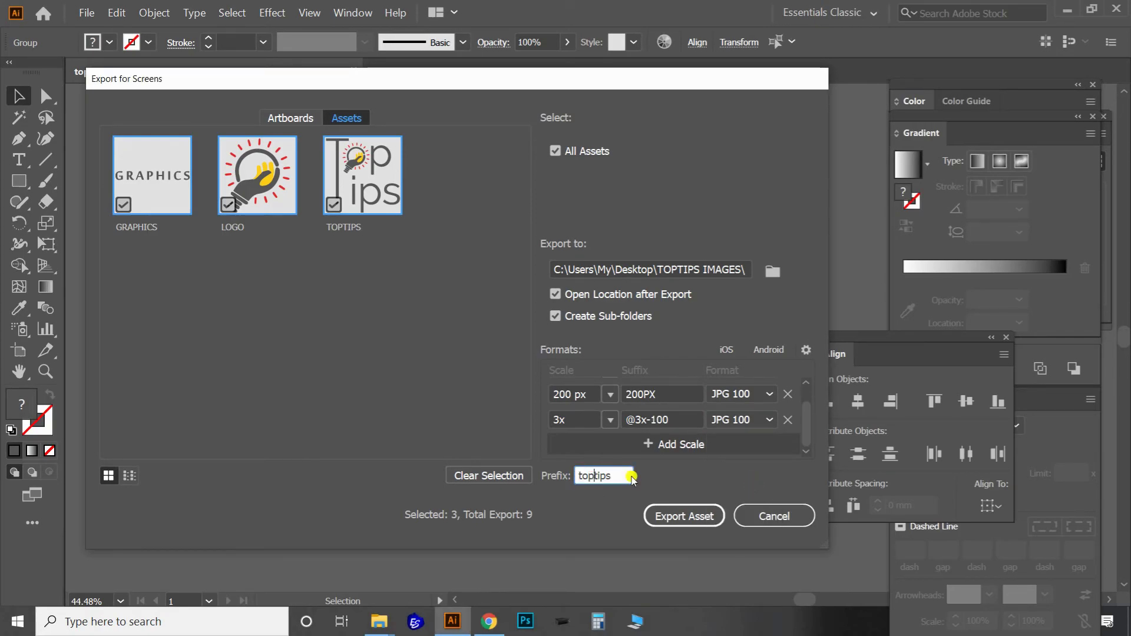
pyautogui.doubleClick(632, 479)
pyautogui.write('TOPTIPS')
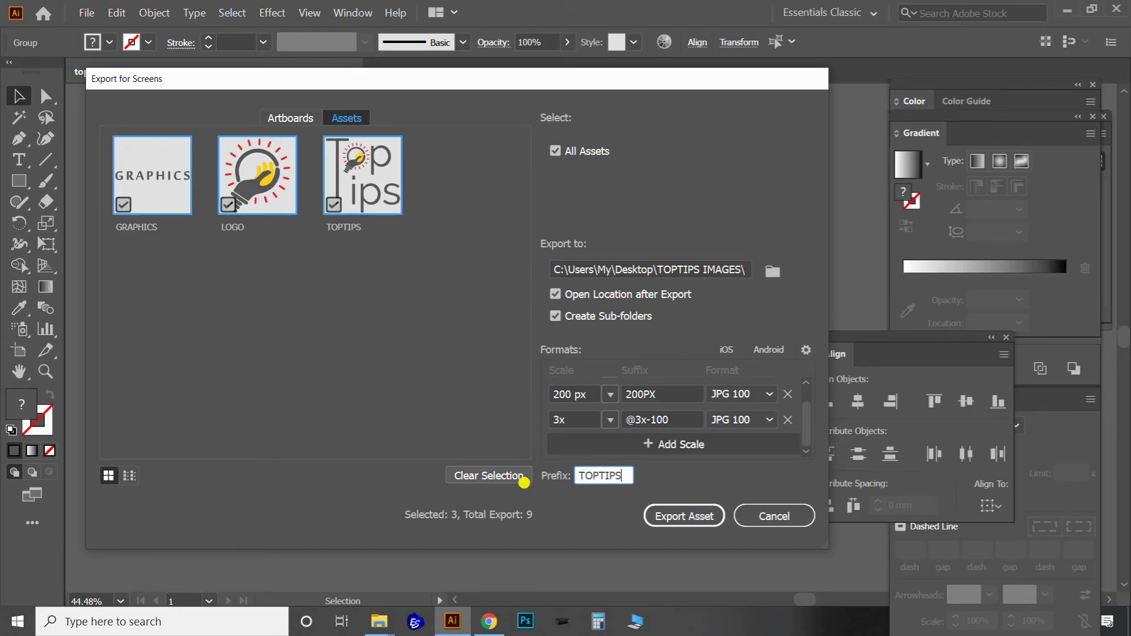
pyautogui.press('Return')
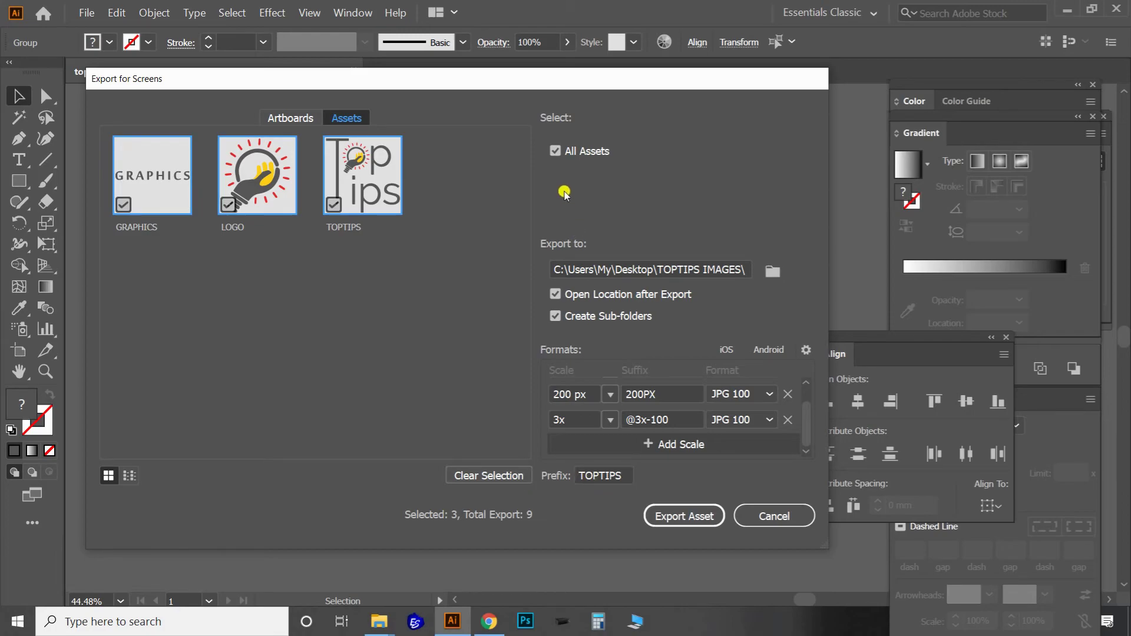
# Clear the asset selection, mark TOPTIPS and LOGO individually, and reselect all assets for export.
pyautogui.click(586, 155)
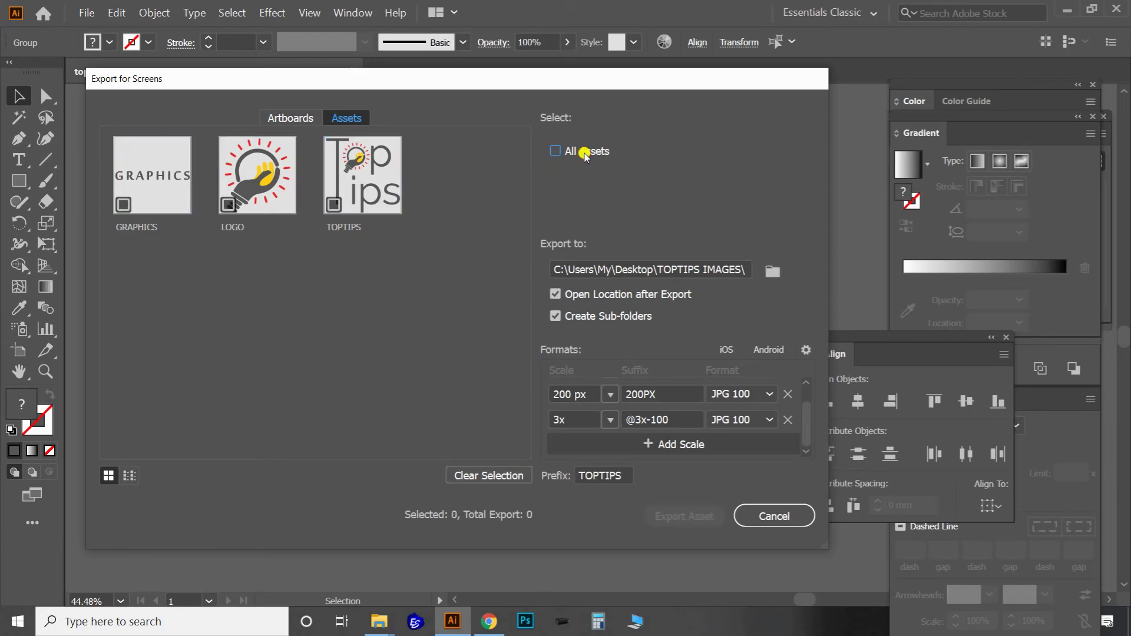
pyautogui.click(361, 188)
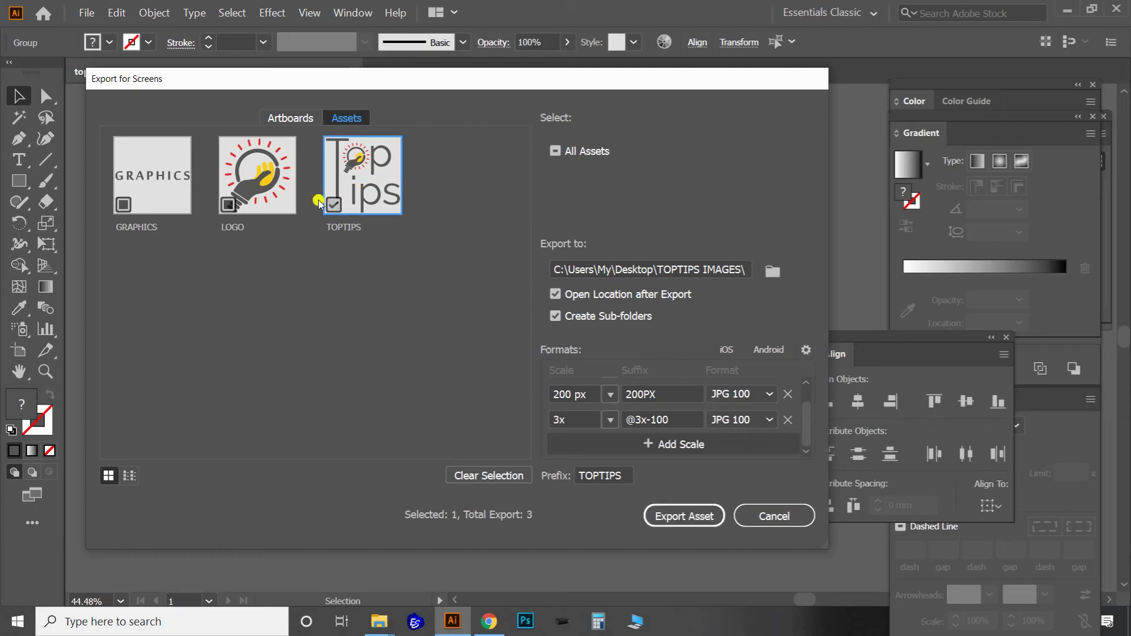
pyautogui.click(282, 189)
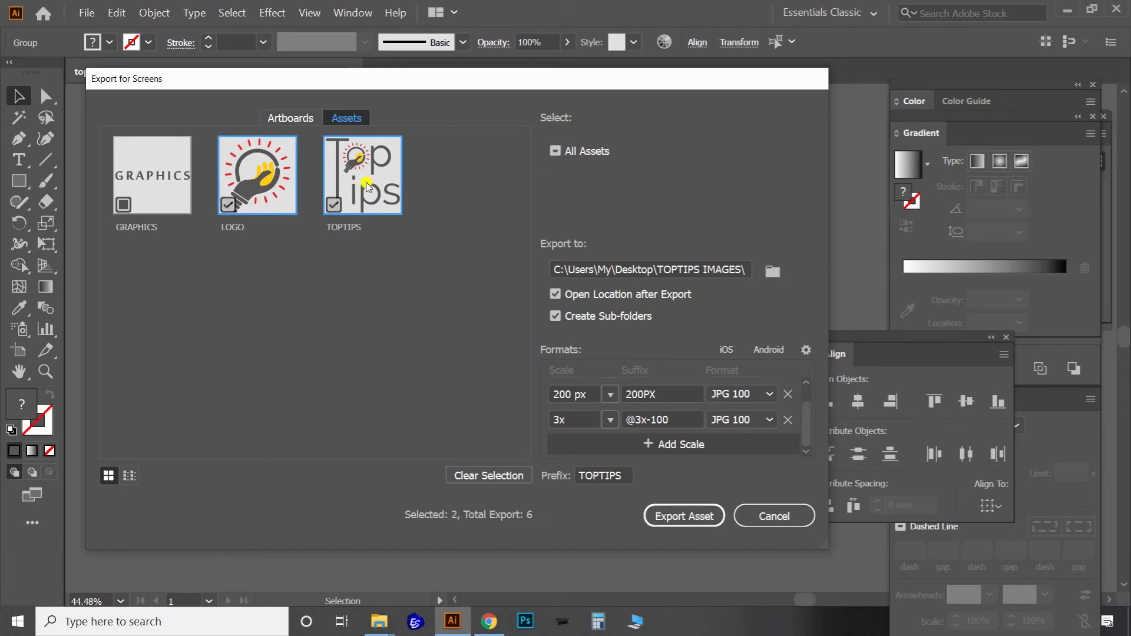
pyautogui.click(582, 152)
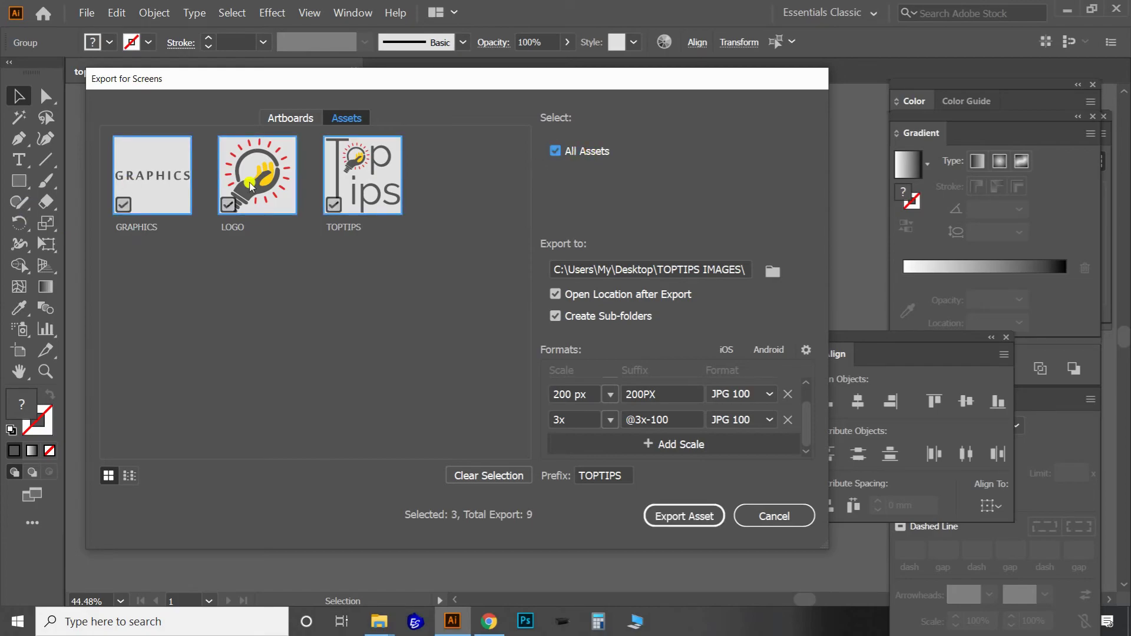
# Export the selected assets and open the TOPTIPS IMAGES folder from the Desktop.
pyautogui.click(693, 517)
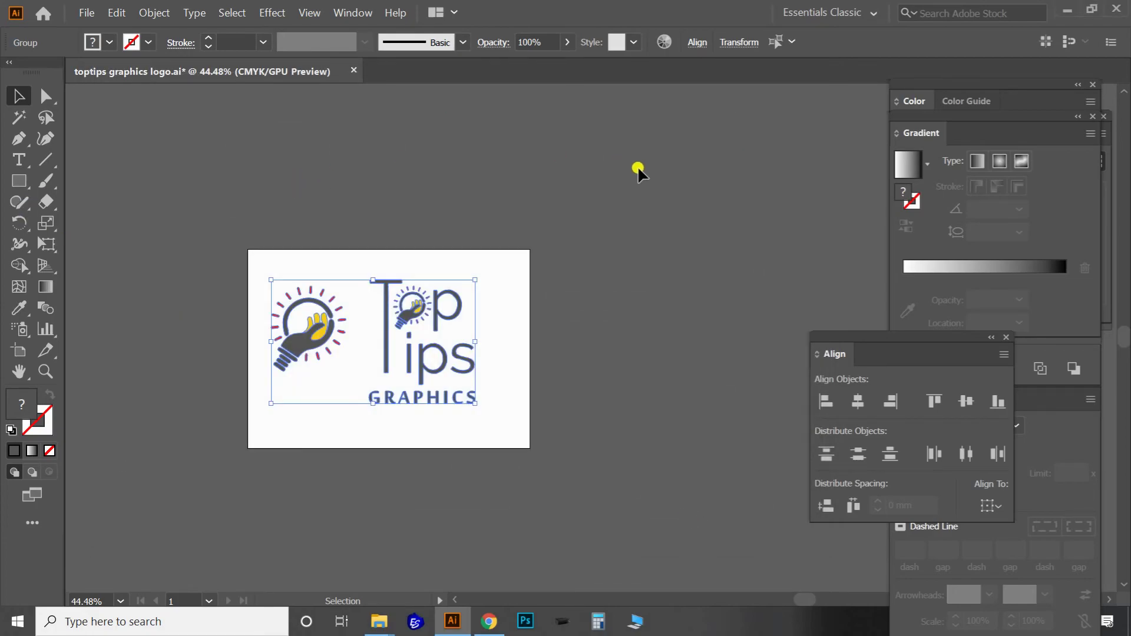
pyautogui.click(1067, 11)
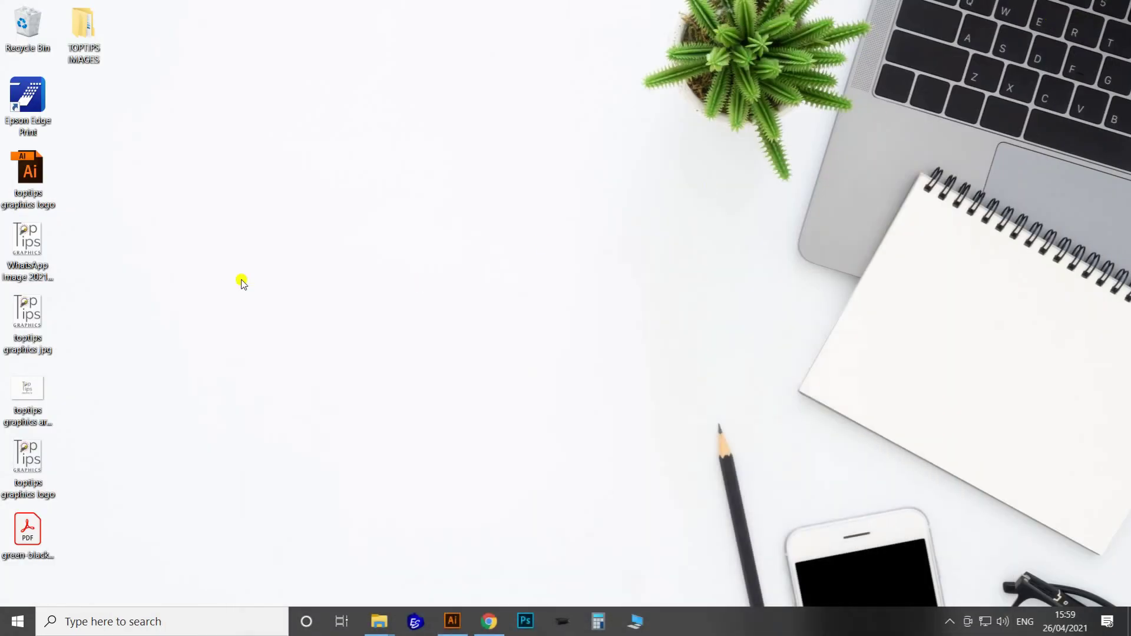
pyautogui.doubleClick(84, 47)
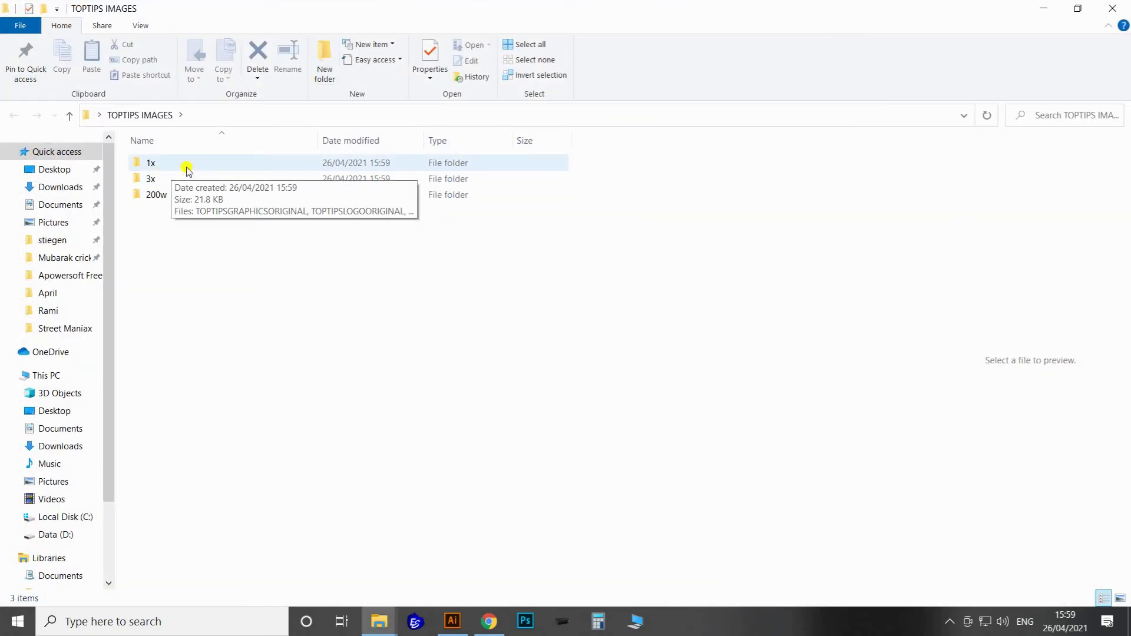
# Open the 1x folder, view its exported GRAPHICS, LOGO and TOPTIPS PNG images in Photos, and close the viewer.
pyautogui.doubleClick(187, 169)
pyautogui.click(171, 201)
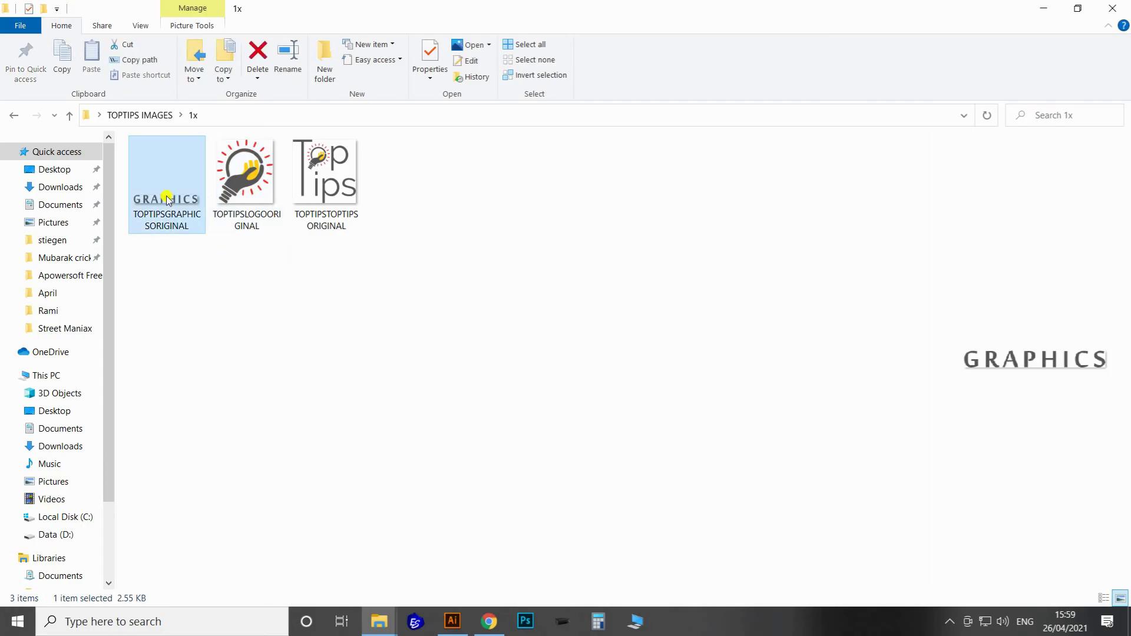
pyautogui.doubleClick(168, 199)
pyautogui.click(1114, 8)
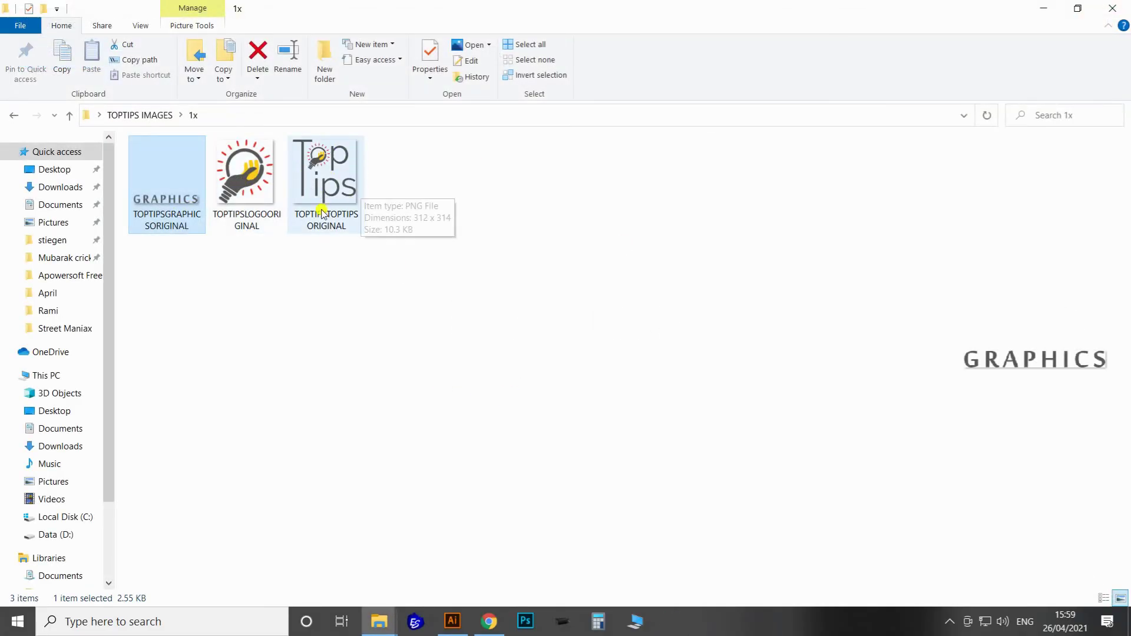
pyautogui.doubleClick(183, 200)
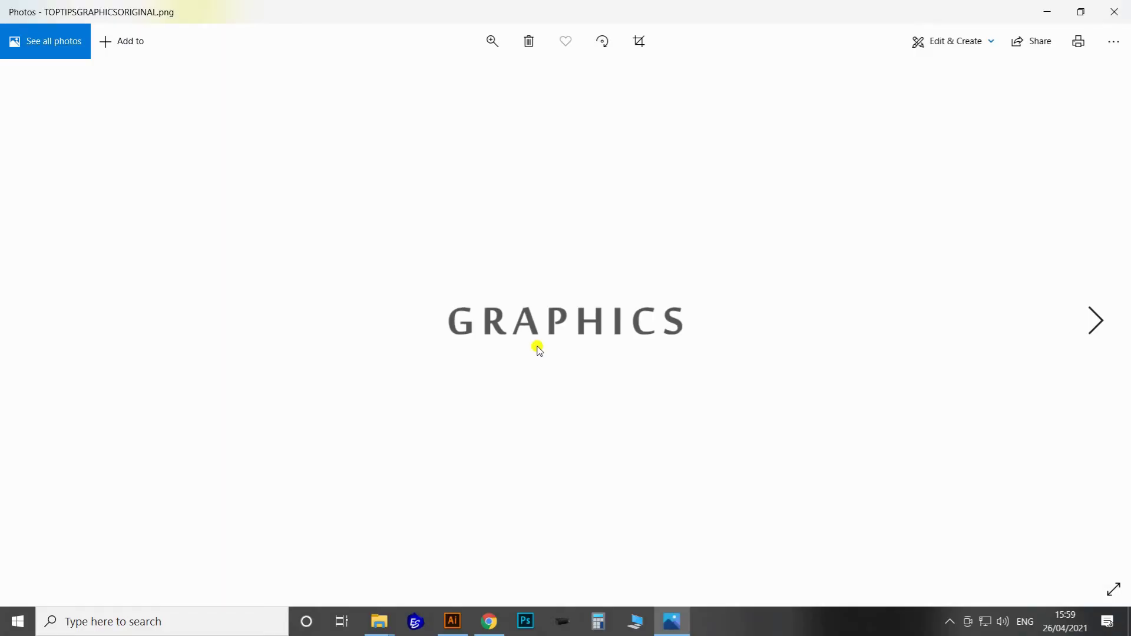
pyautogui.press('Right')
pyautogui.press('Right')
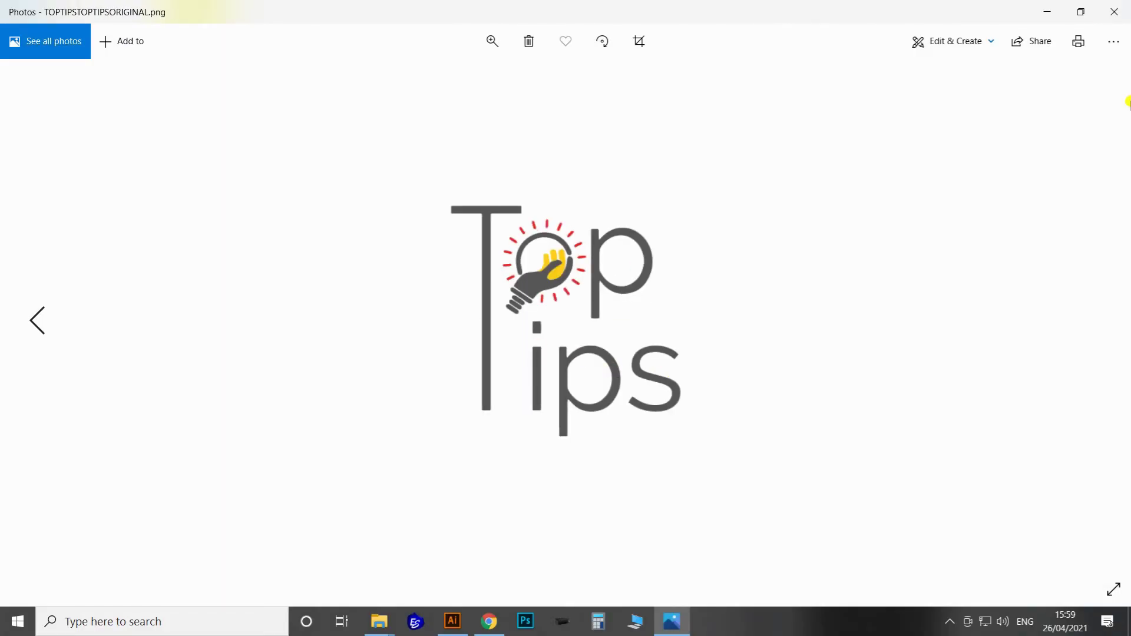
pyautogui.click(1115, 12)
# Open the 3x folder in TOPTIPS IMAGES and view its GRAPHICS, LOGO and TOPTIPS JPG images in Photos.
pyautogui.click(452, 298)
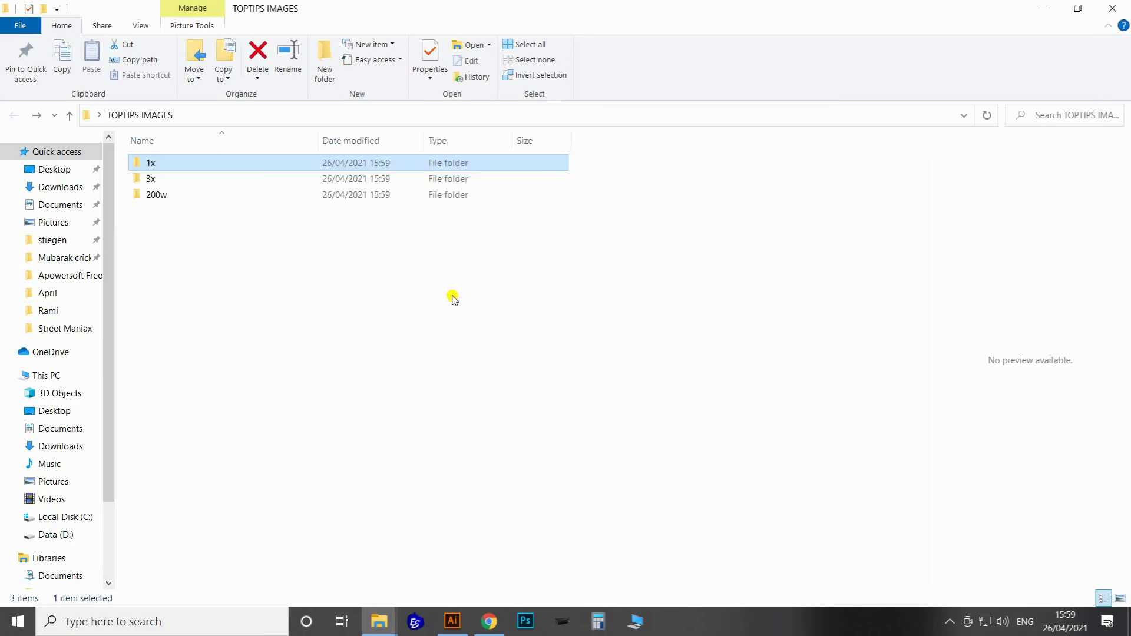
pyautogui.doubleClick(152, 179)
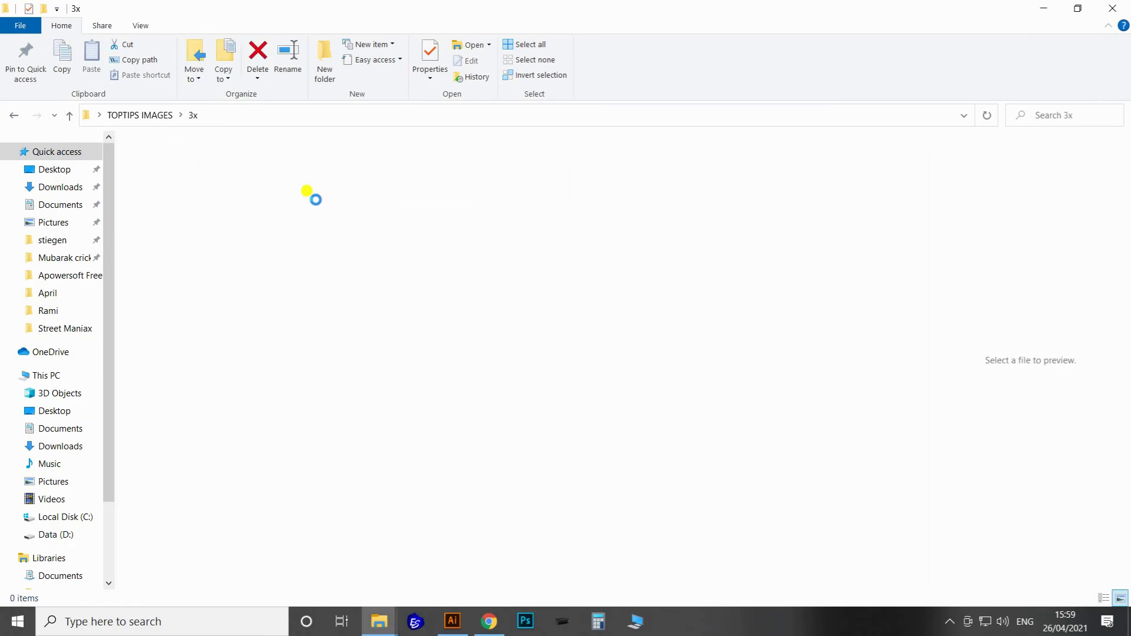
pyautogui.click(167, 216)
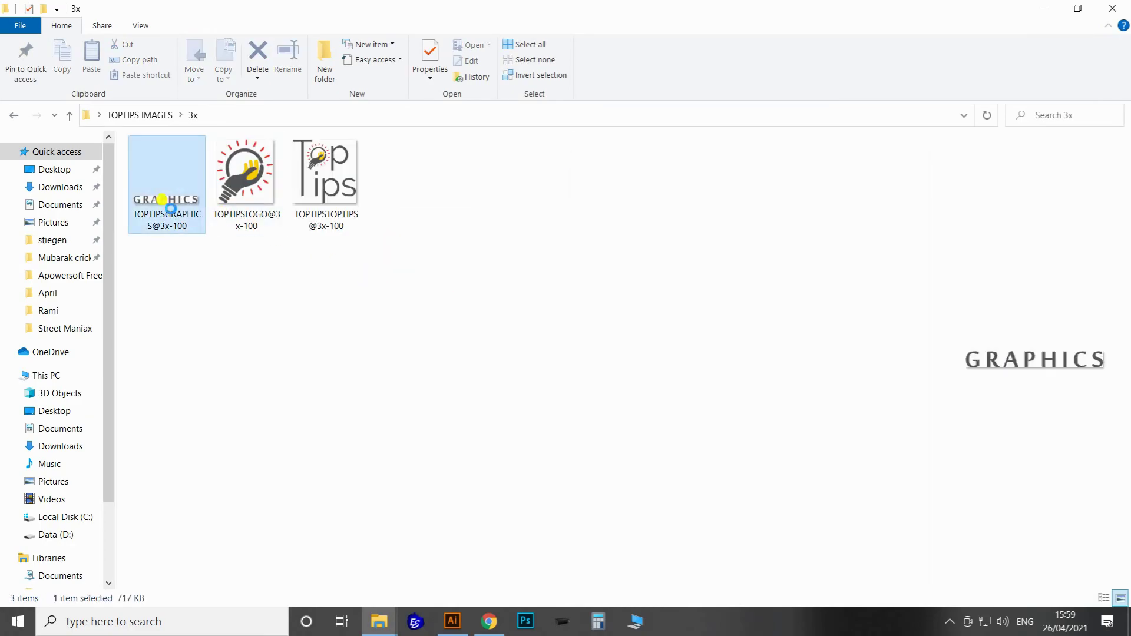
pyautogui.click(338, 181)
pyautogui.doubleClick(162, 191)
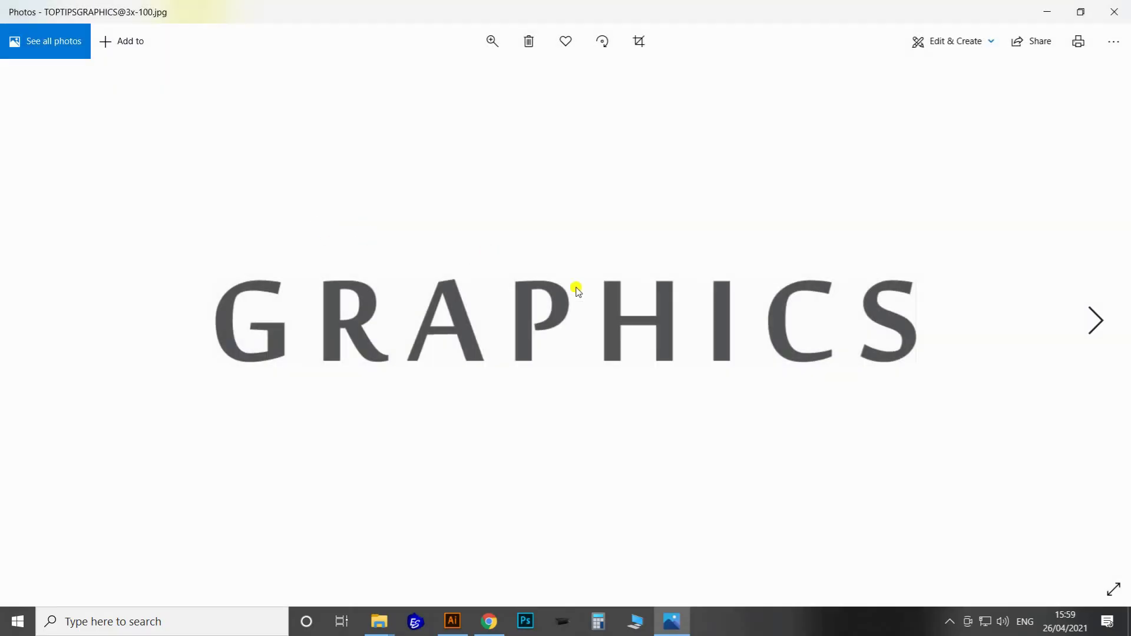
pyautogui.press('Right')
pyautogui.press('Right')
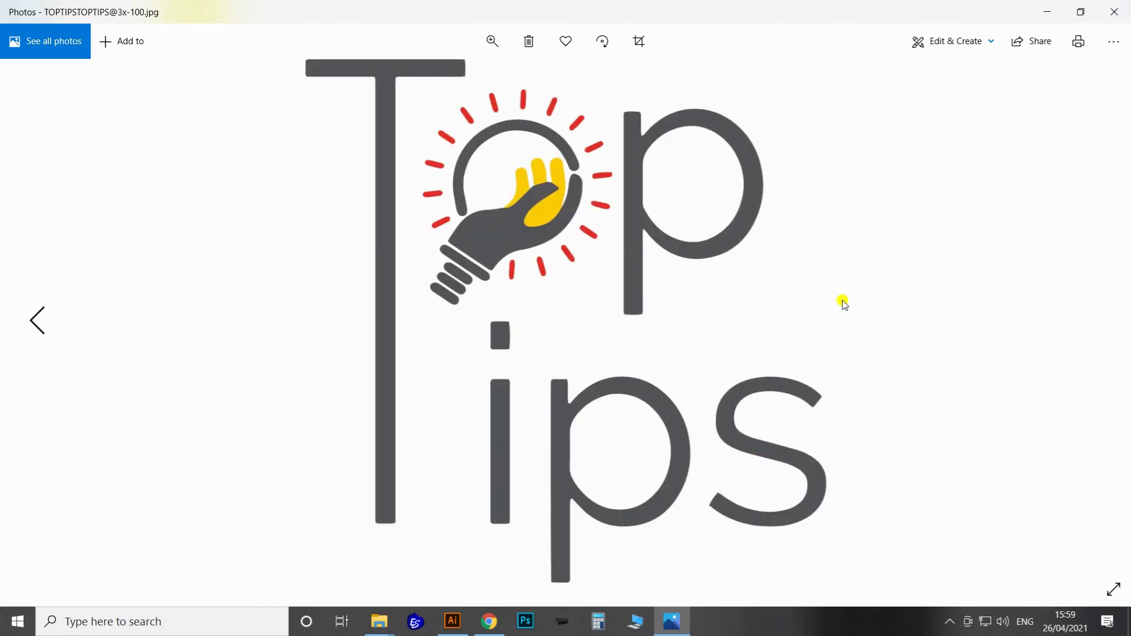
# Open the 200w folder in TOPTIPS IMAGES, view its GRAPHICS to TOPTIPS images in Photos, and close the viewer and folder window.
pyautogui.click(1114, 12)
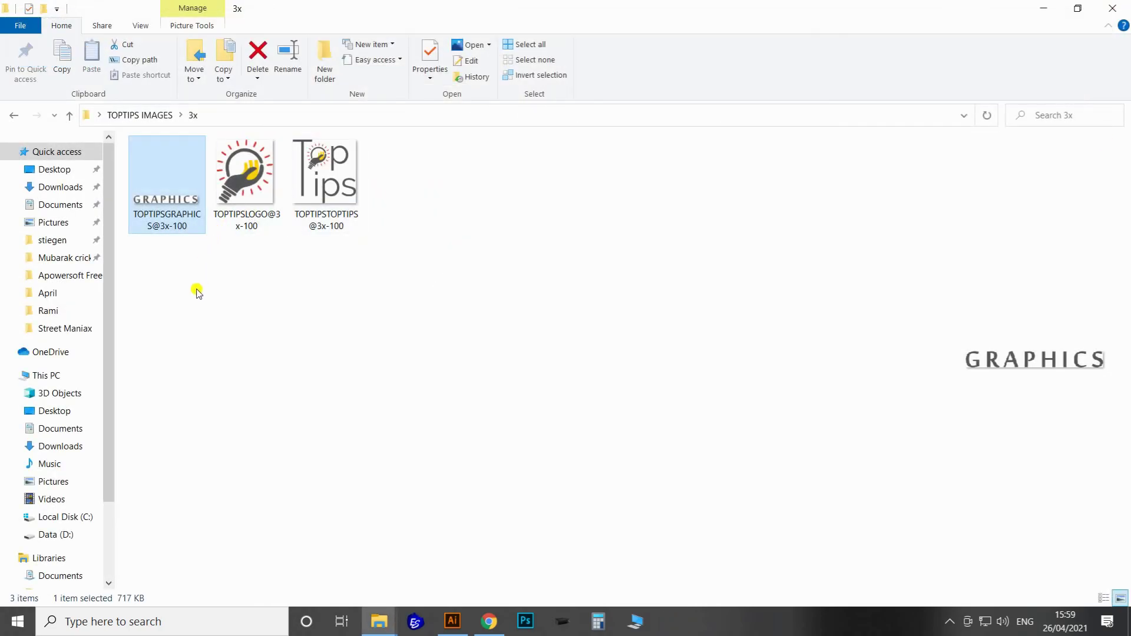
pyautogui.hotkey('alt', 'Left')
pyautogui.doubleClick(156, 194)
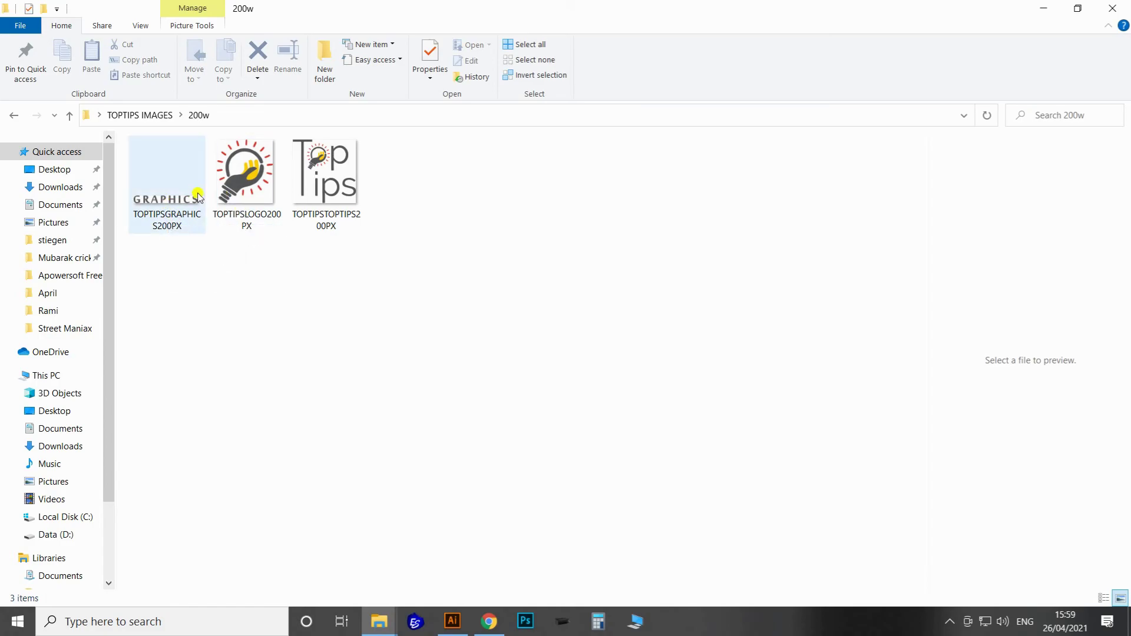
pyautogui.click(186, 196)
pyautogui.doubleClick(187, 196)
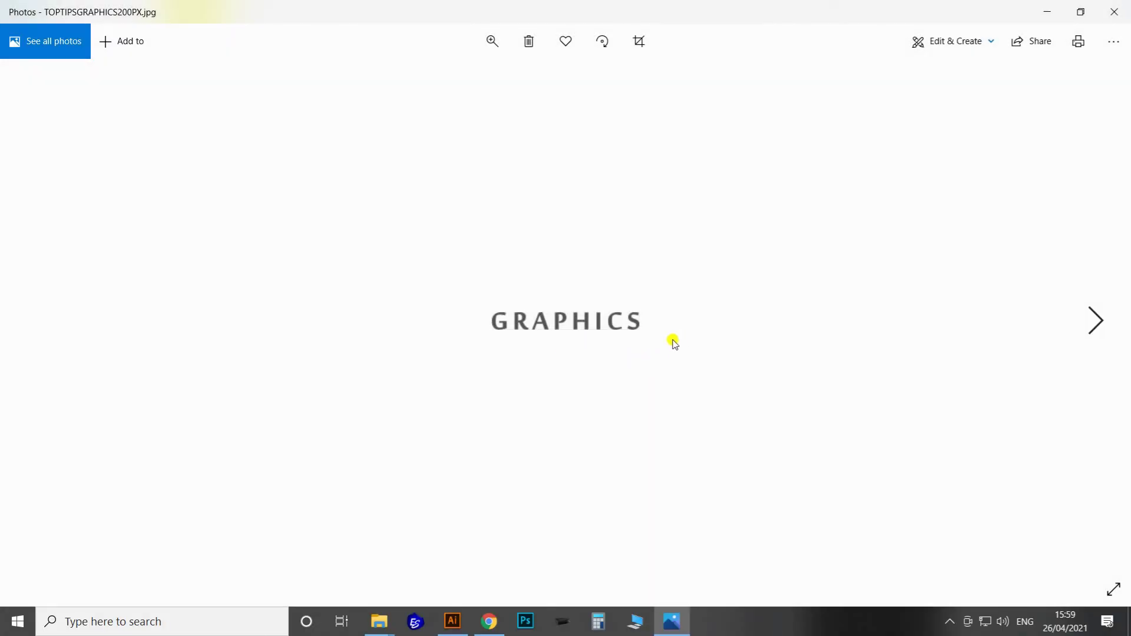
pyautogui.scroll(-2, 596, 303)
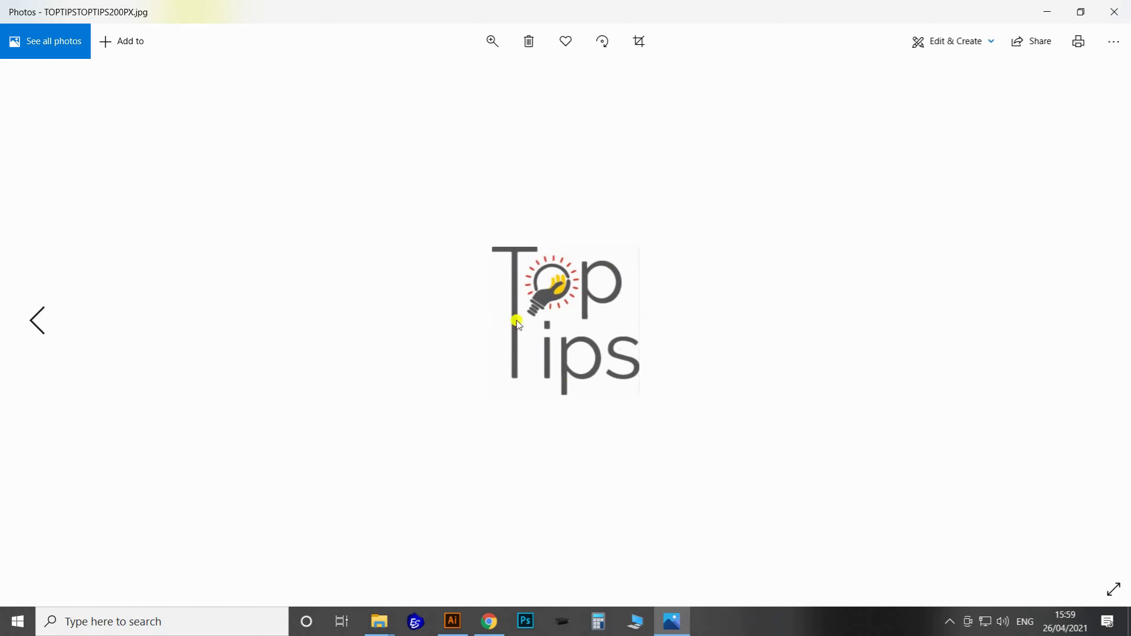
pyautogui.click(1114, 12)
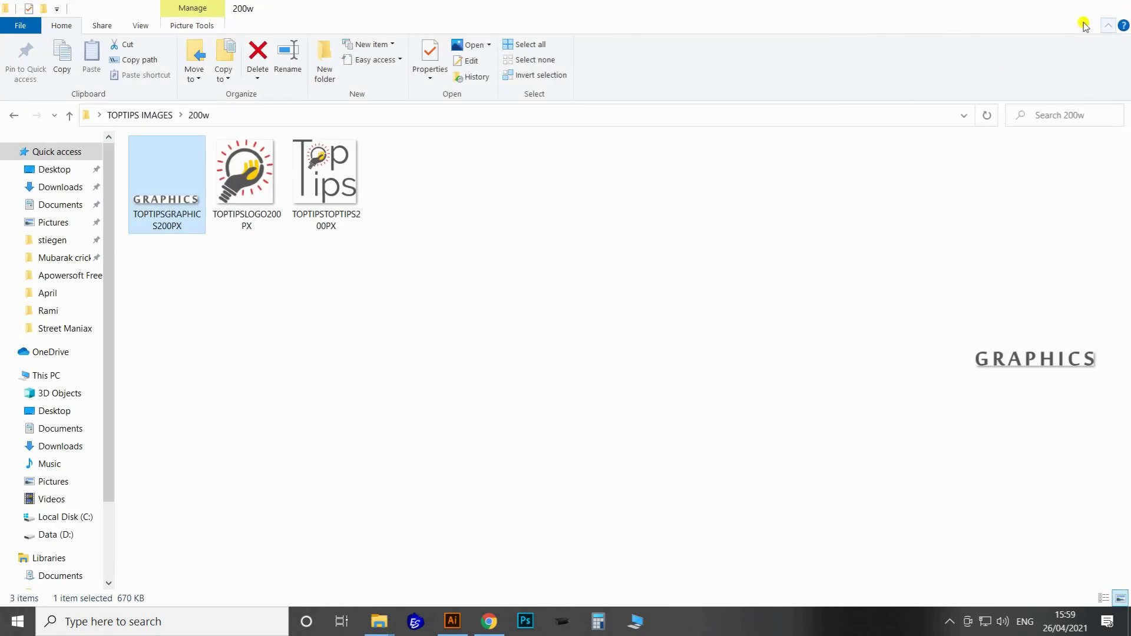
pyautogui.click(1126, 7)
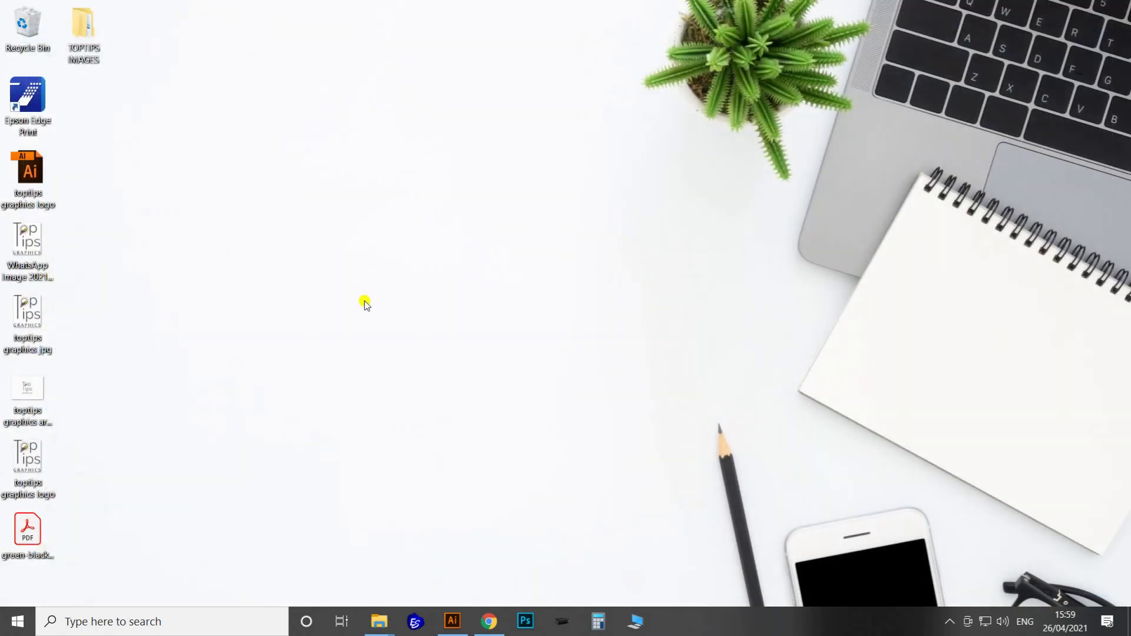
# Switch to Illustrator, move the Top Tips logo slightly up on the artboard, and open it in Save for Web (Legacy).
pyautogui.click(453, 622)
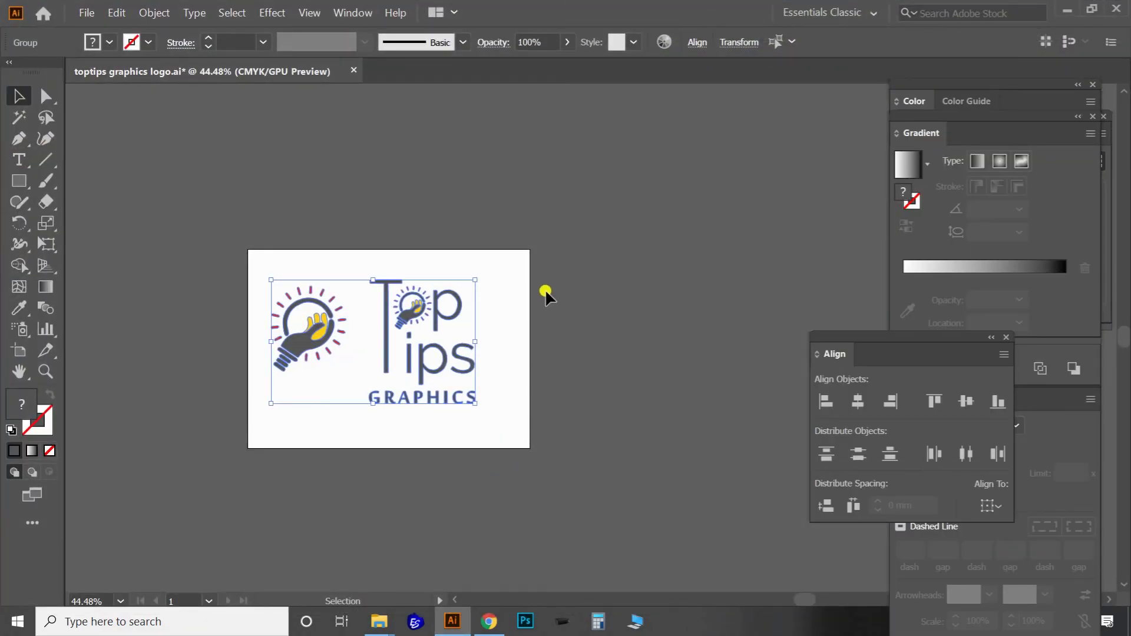
pyautogui.click(546, 289)
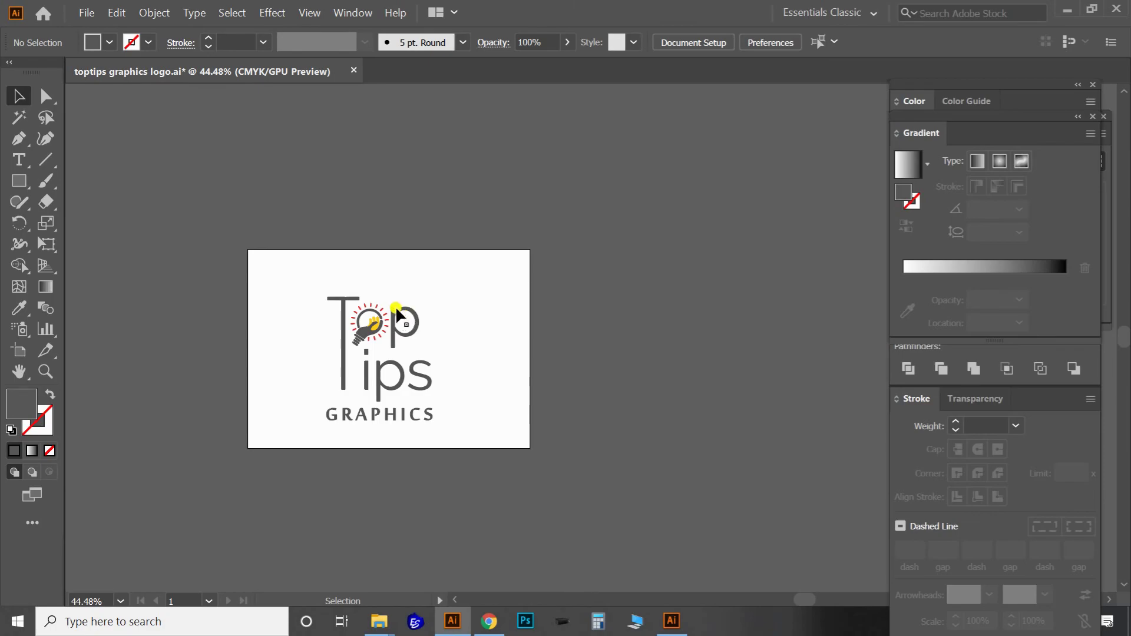
pyautogui.moveTo(395, 306); pyautogui.dragTo(401, 287)
pyautogui.click(82, 13)
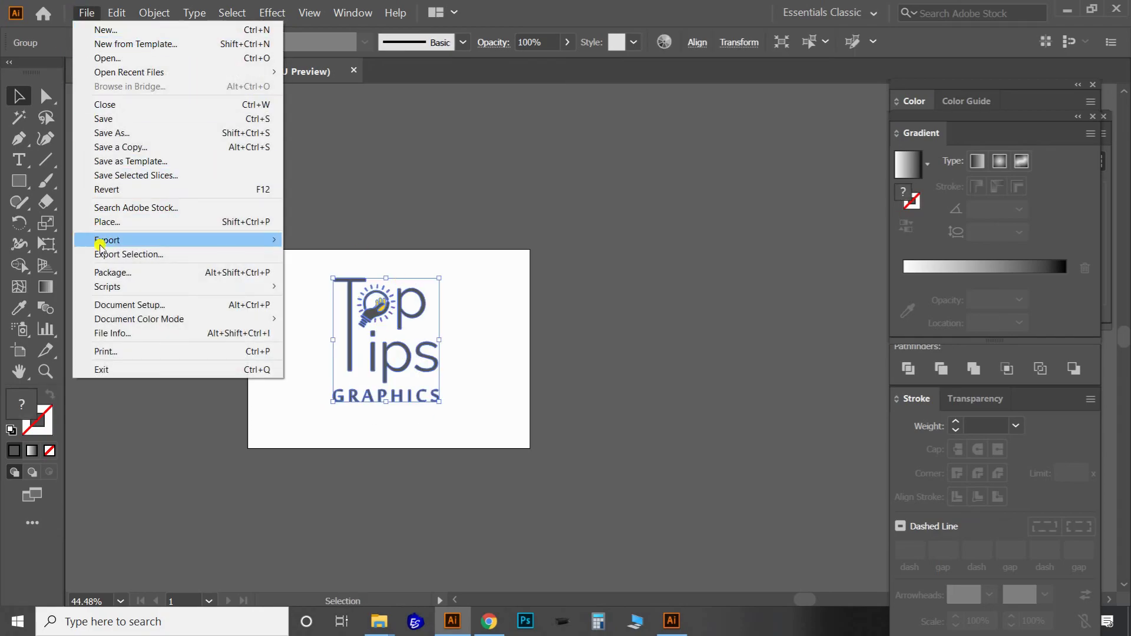
pyautogui.moveTo(113, 243)
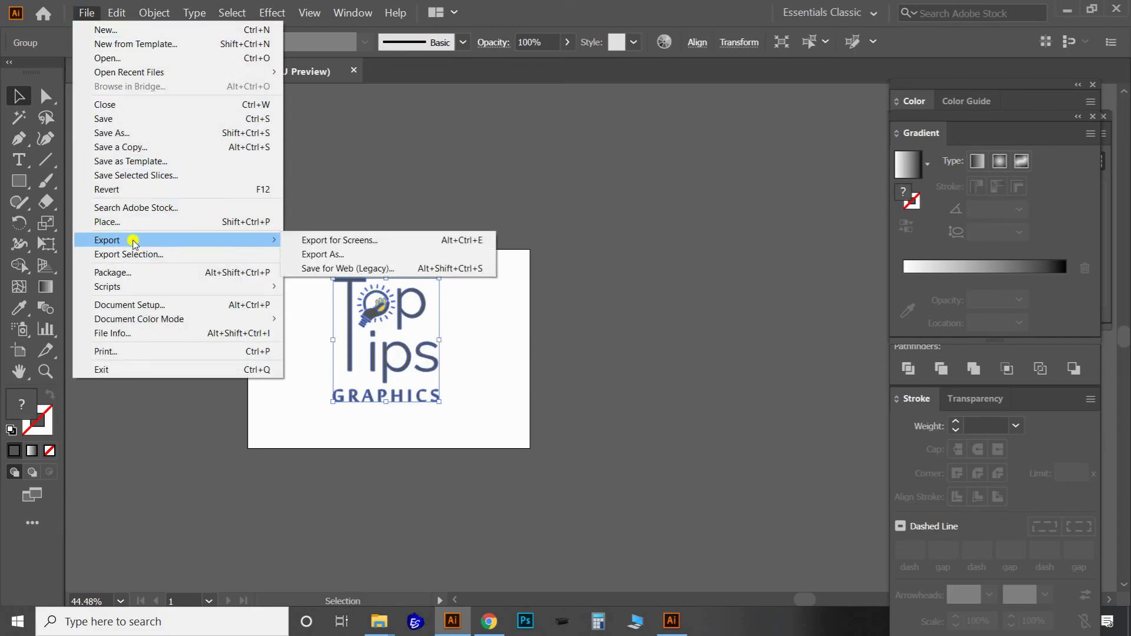
pyautogui.click(349, 270)
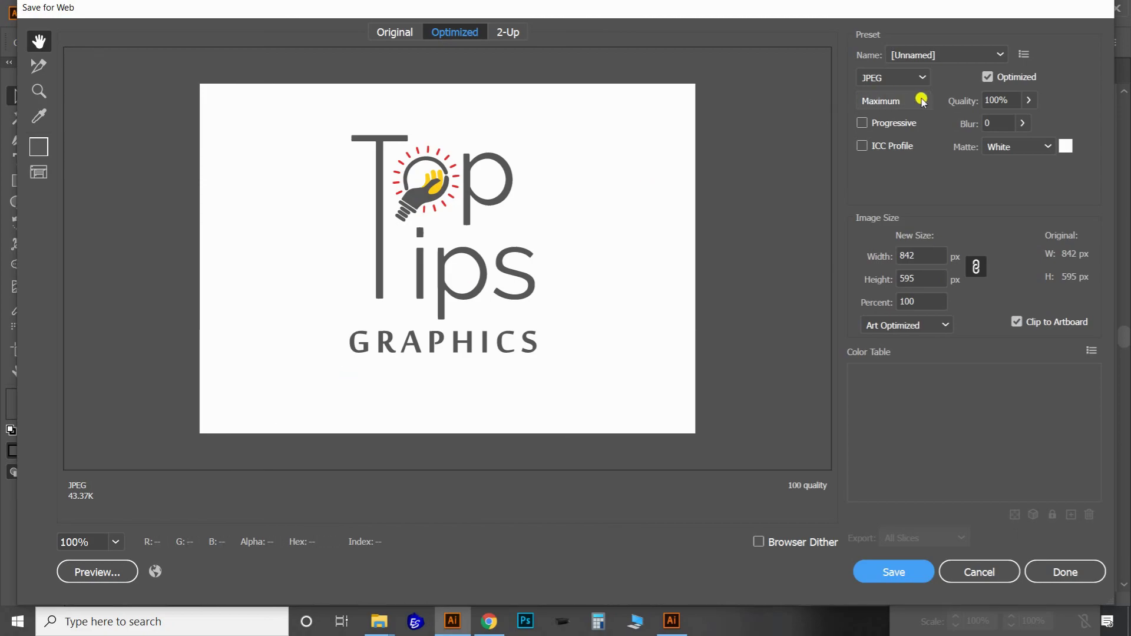
# Try GIF and JPEG as the web export format, and settle on PNG-8 with No Transparency Dither.
pyautogui.click(921, 77)
pyautogui.click(888, 97)
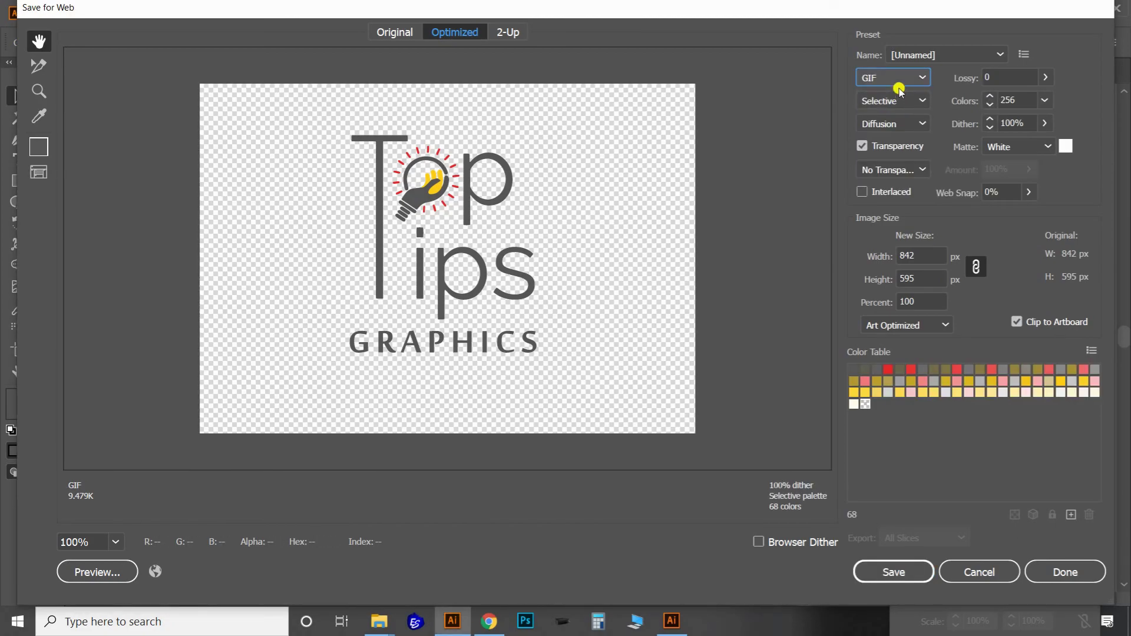
pyautogui.click(902, 79)
pyautogui.click(902, 94)
pyautogui.click(904, 79)
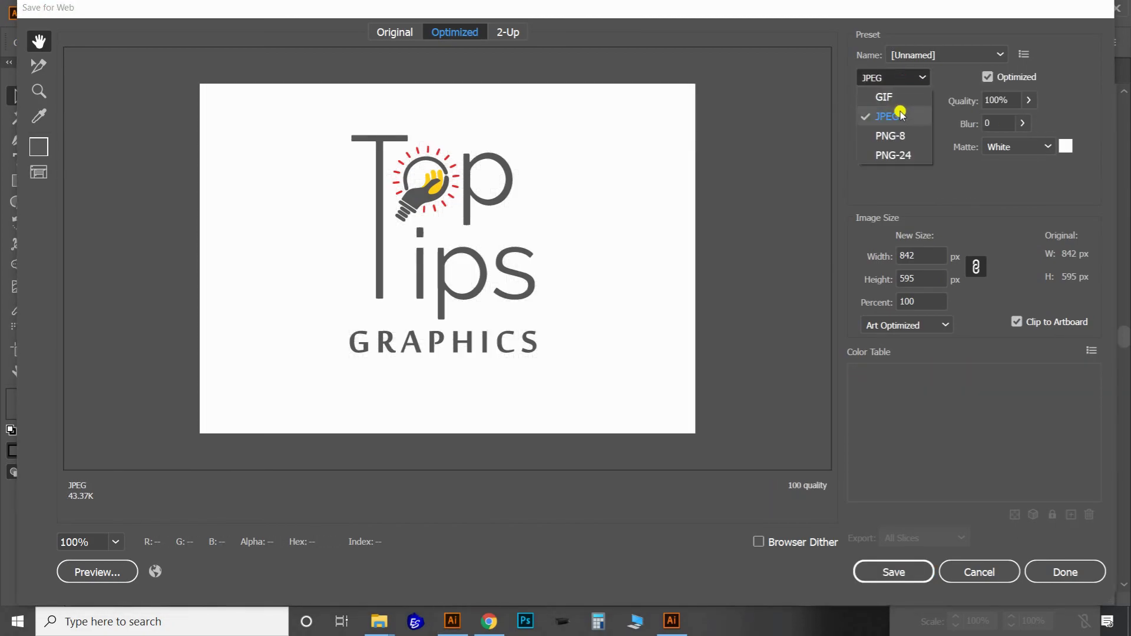
pyautogui.click(890, 133)
pyautogui.click(920, 170)
pyautogui.click(934, 188)
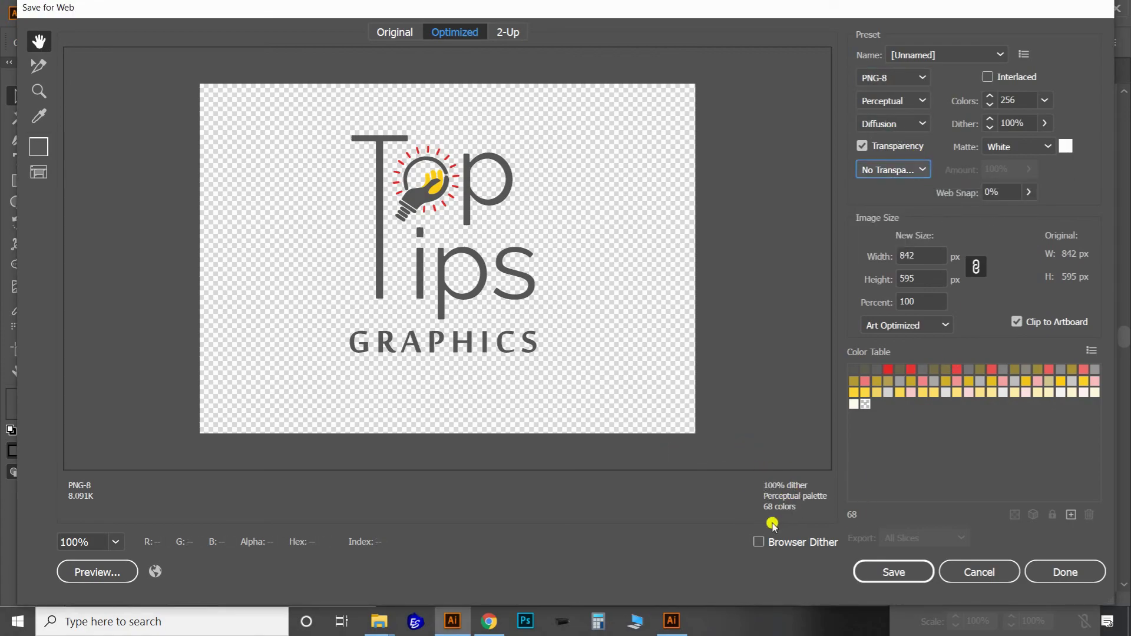
# Preview the optimized logo in the browser, examine its format details and HTML code, and close the preview.
pyautogui.click(96, 573)
pyautogui.scroll(-2, 184, 475)
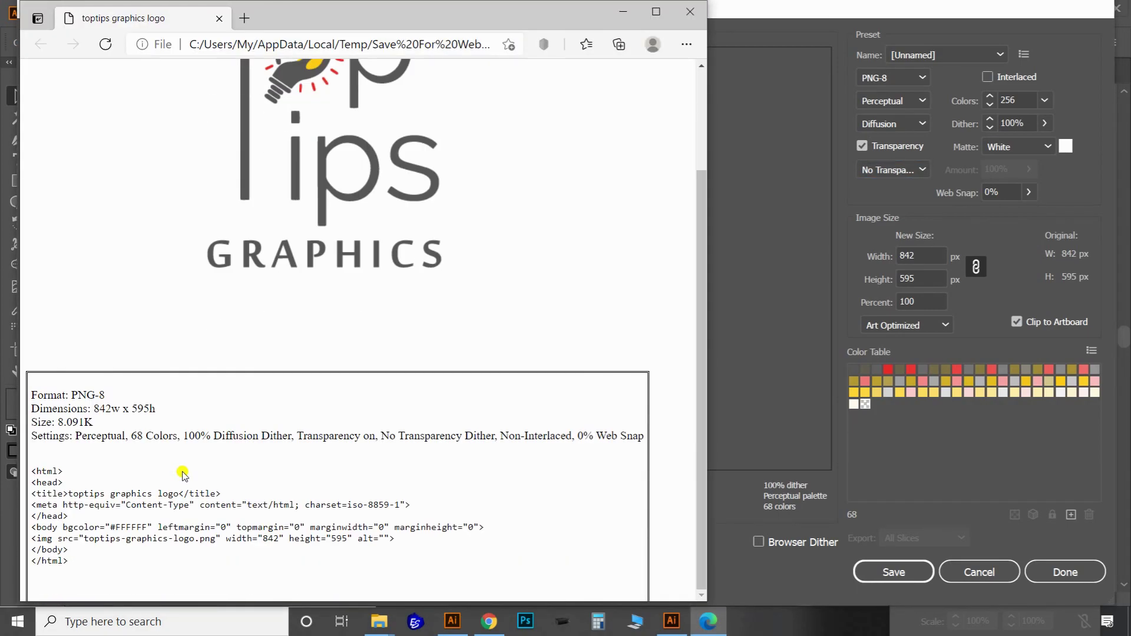
pyautogui.moveTo(36, 470)
pyautogui.mouseDown()
pyautogui.moveTo(76, 494)
pyautogui.moveTo(93, 486)
pyautogui.moveTo(28, 468)
pyautogui.mouseUp()
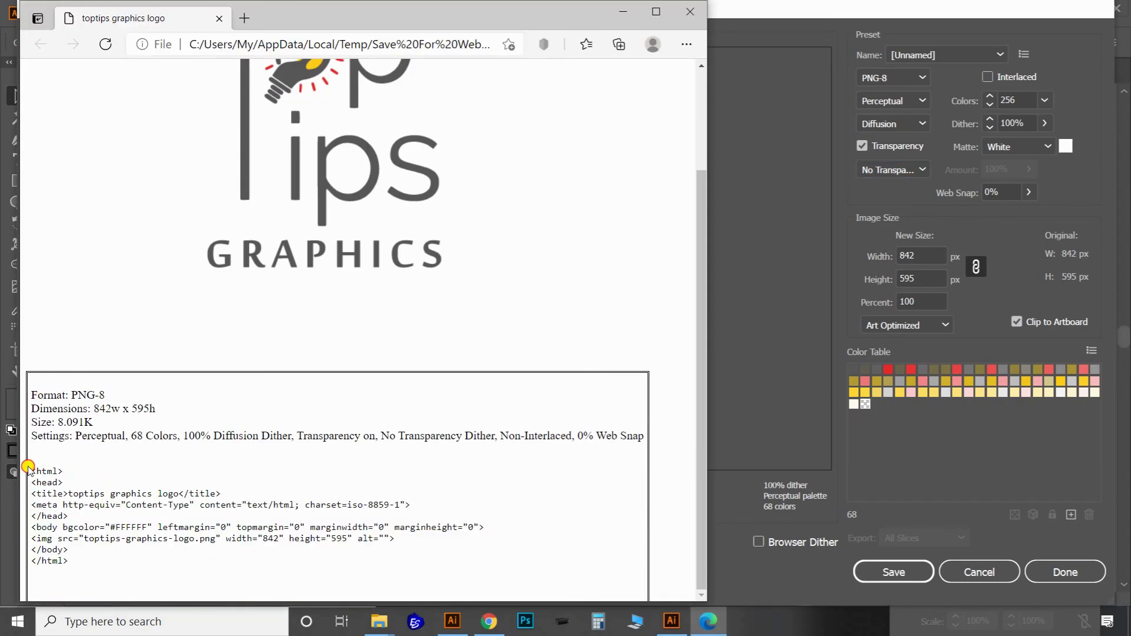
pyautogui.click(691, 11)
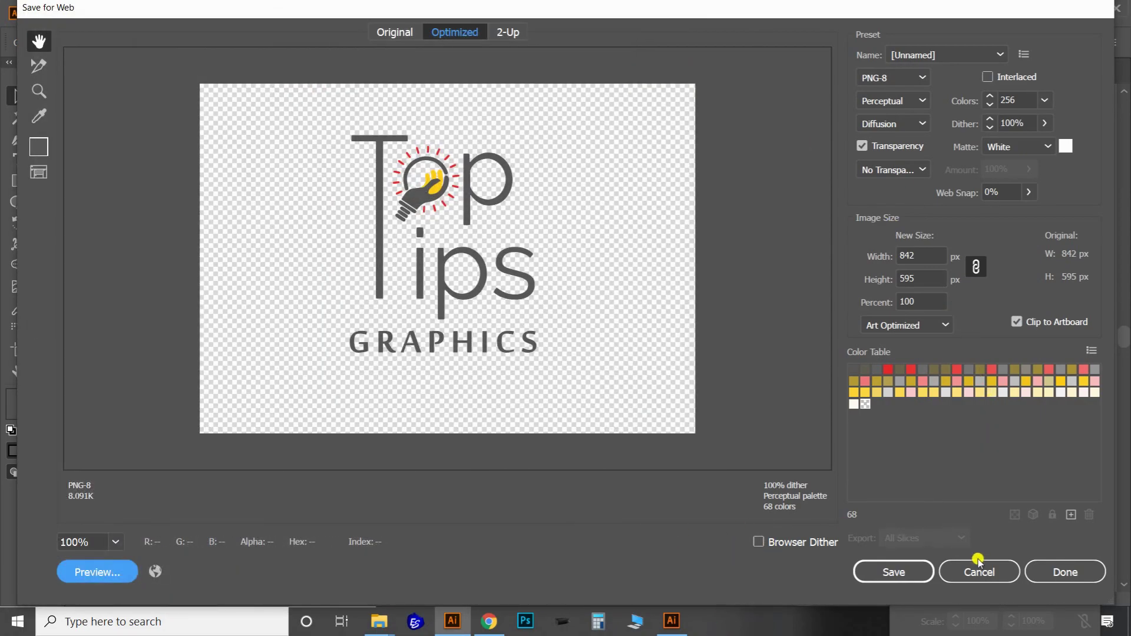
# Save the optimized image to the Desktop as "toptips-graphics- WEB" and select the exported file there.
pyautogui.click(902, 576)
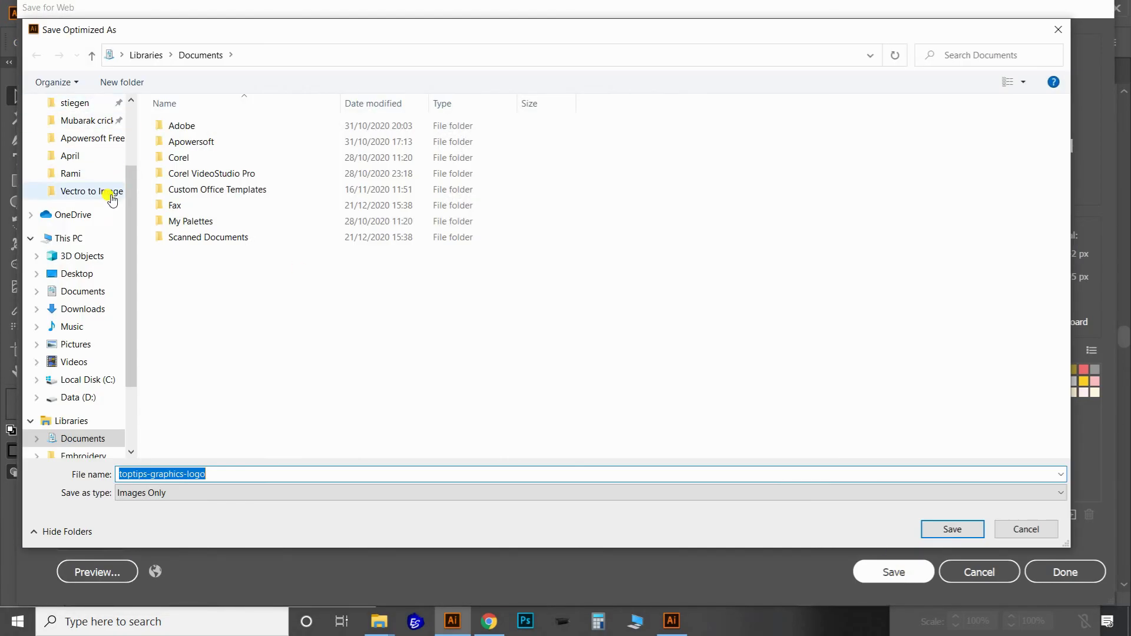
pyautogui.scroll(3, 112, 189)
pyautogui.click(76, 132)
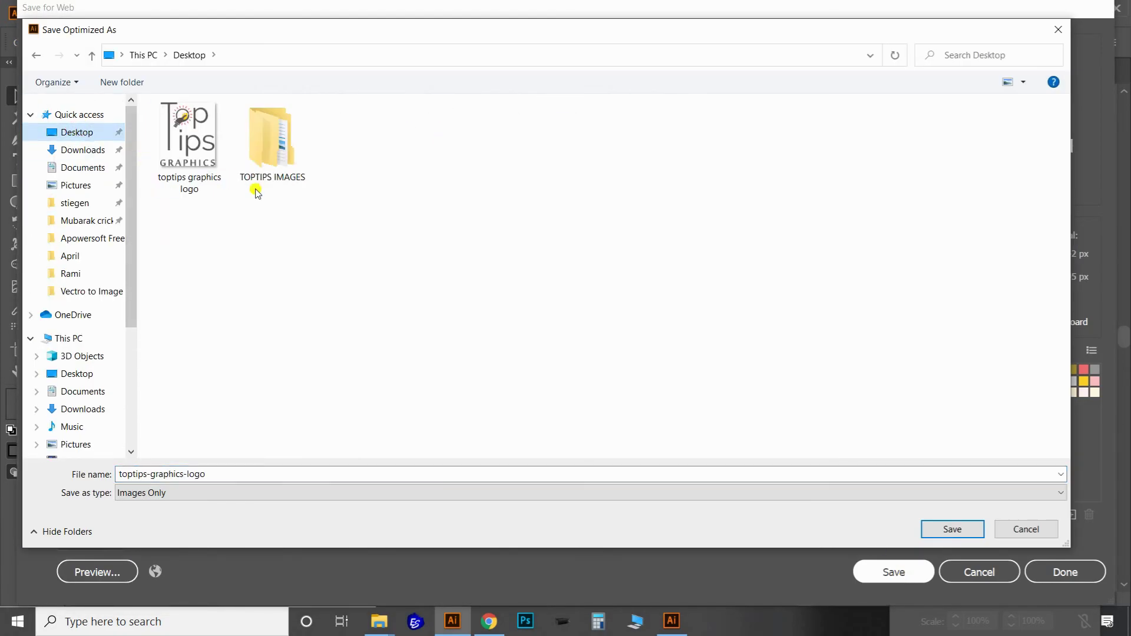
pyautogui.doubleClick(218, 473)
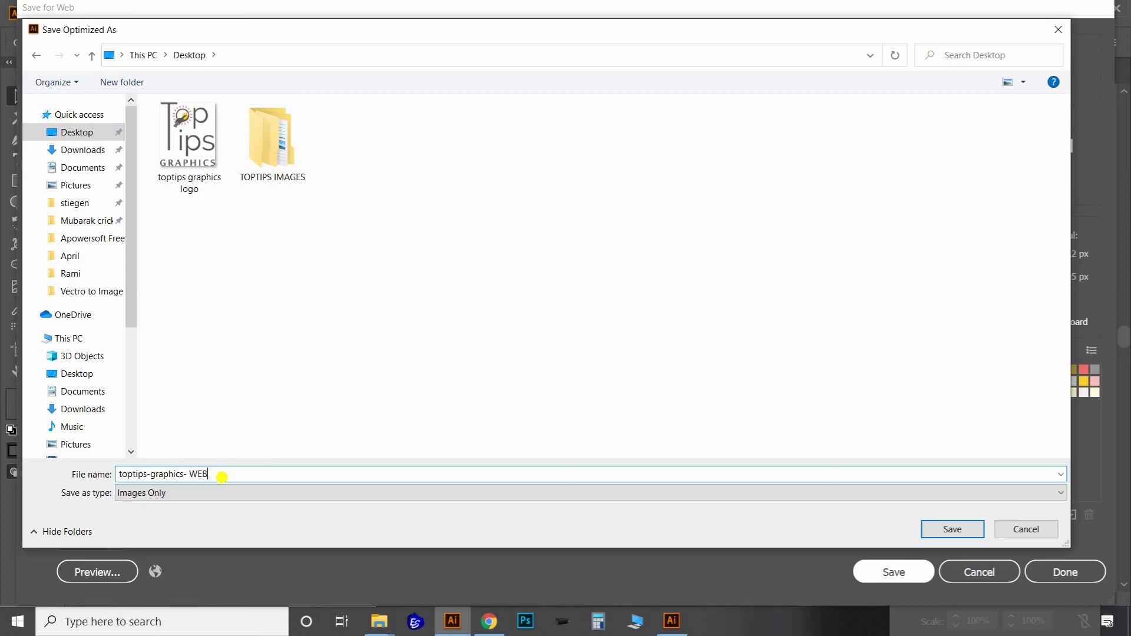
pyautogui.click(976, 532)
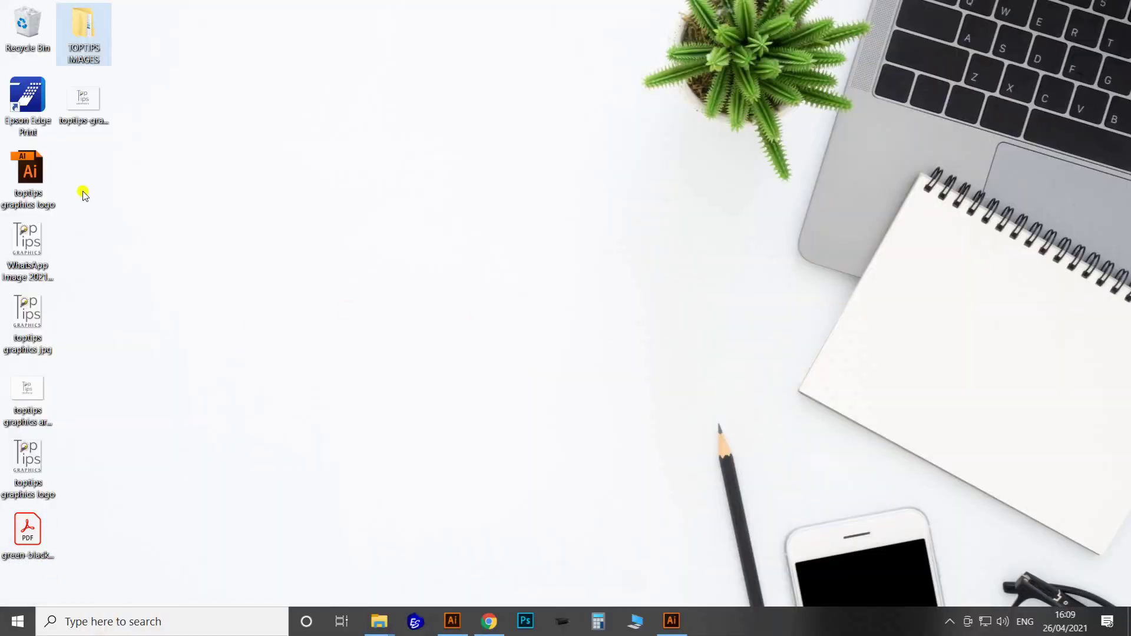
pyautogui.click(101, 108)
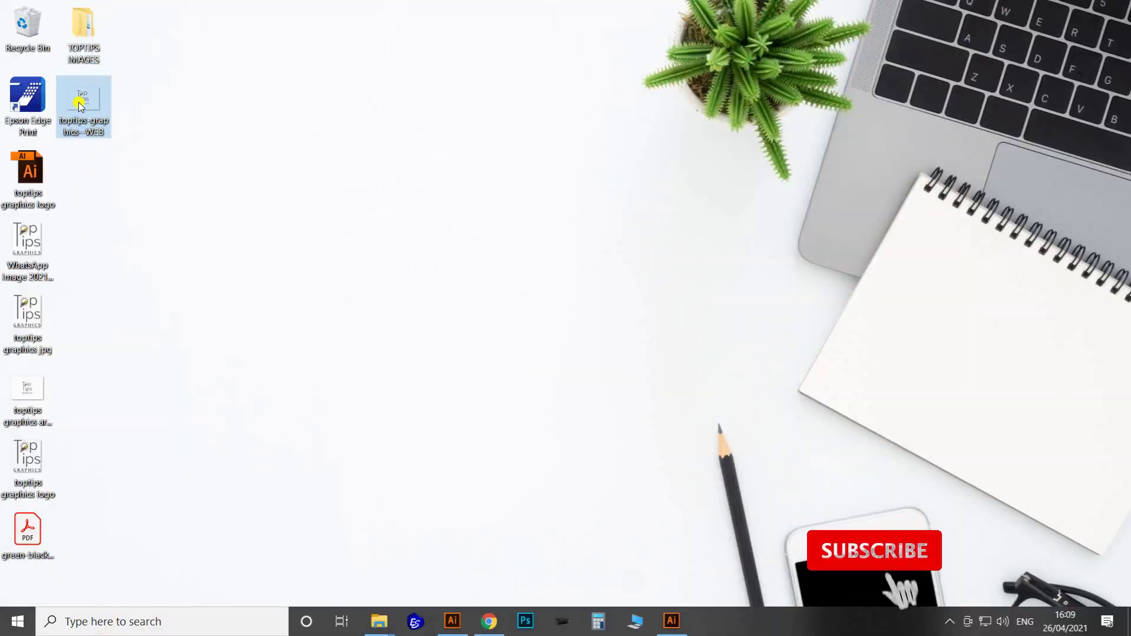